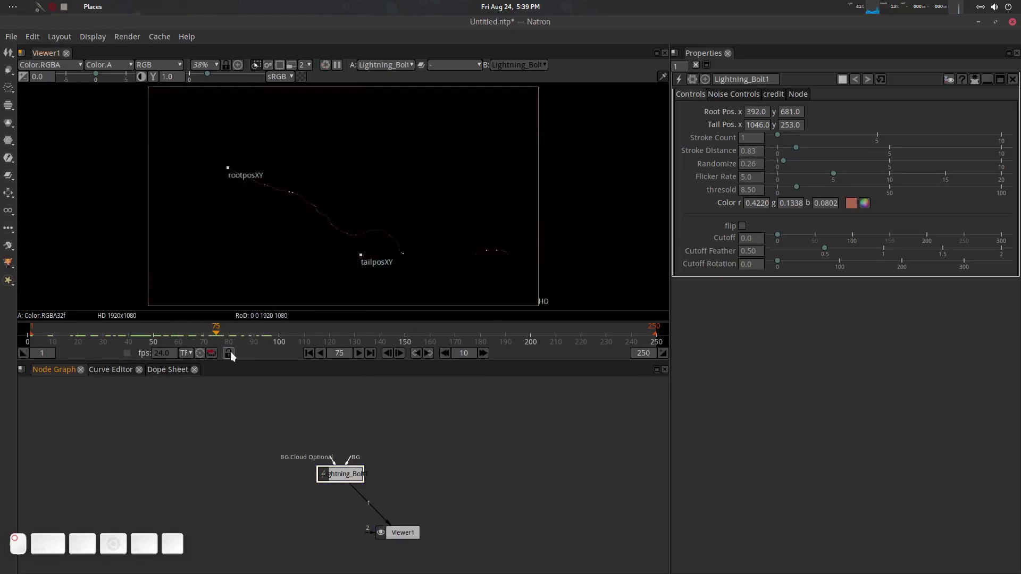
Play back the lightning bolt animation and go to frame 40
click(359, 353)
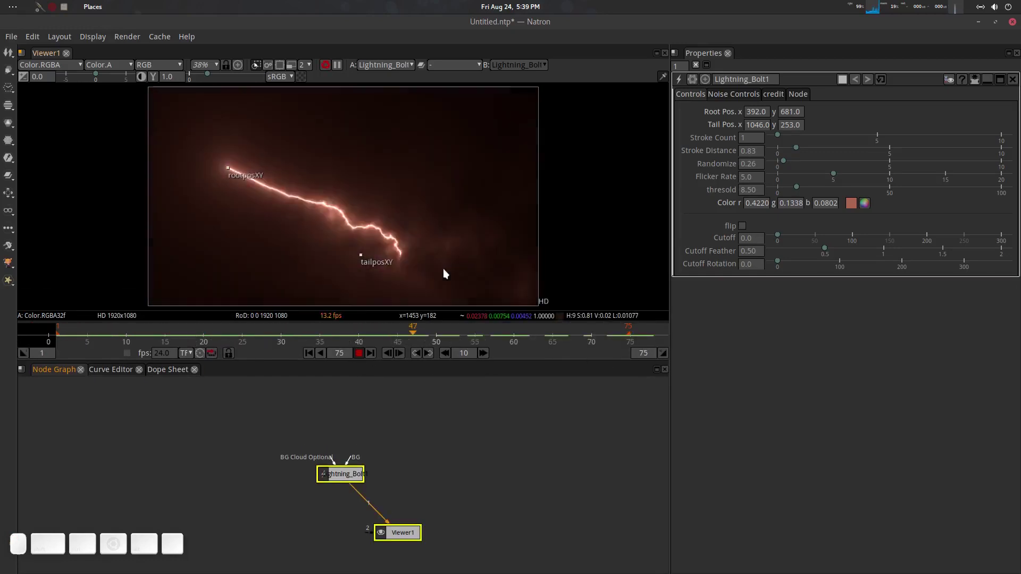
click(518, 329)
click(359, 330)
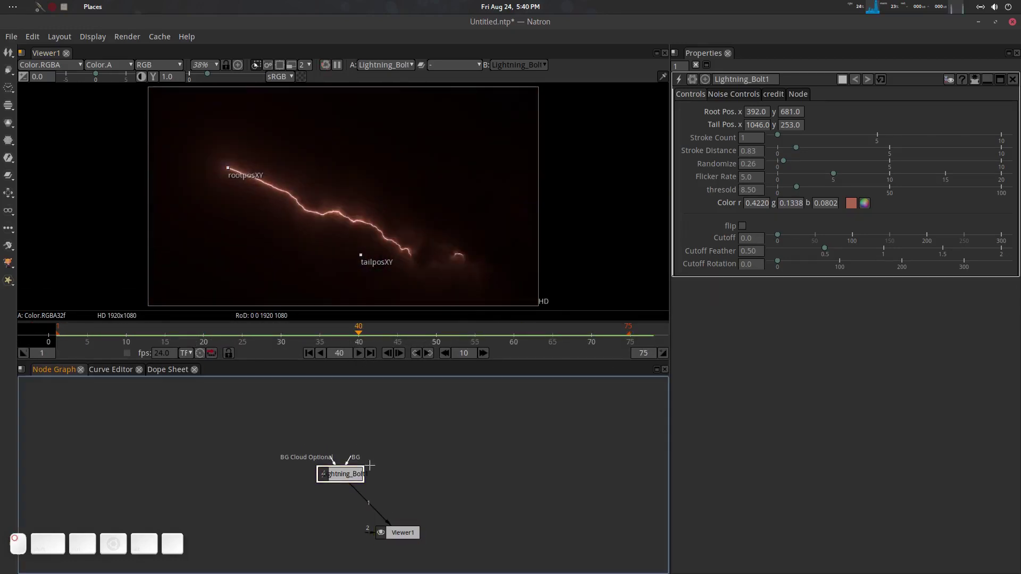
Move the lightning bolt's root point up and to the right, and shift its tail point slightly left
drag(441, 461, 449, 449)
drag(237, 172, 258, 140)
drag(364, 247, 340, 251)
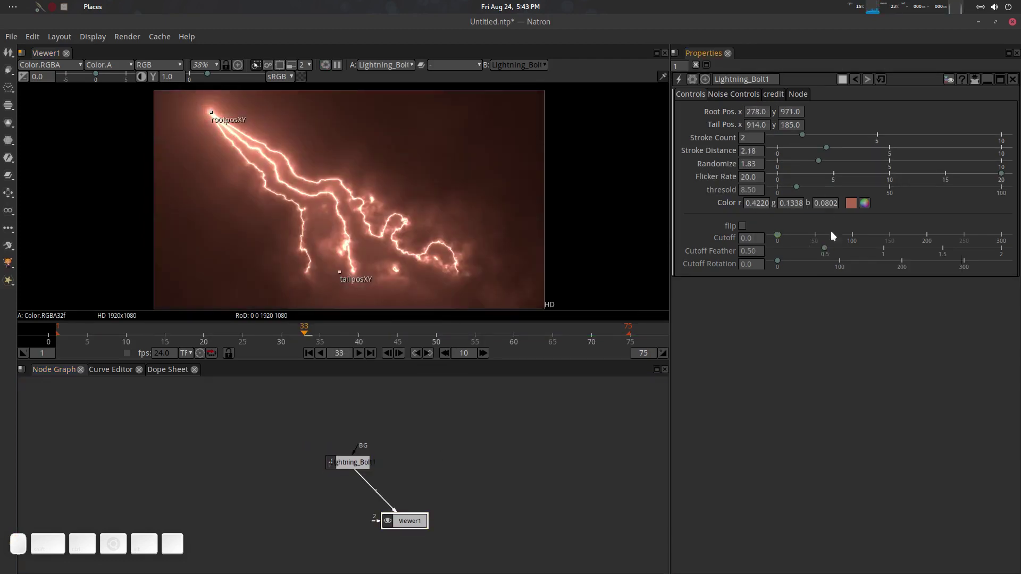
Choose a new colour for the lightning bolt in the colour dialog and confirm it
click(851, 202)
click(552, 192)
drag(505, 134, 762, 126)
click(777, 206)
click(784, 195)
click(851, 320)
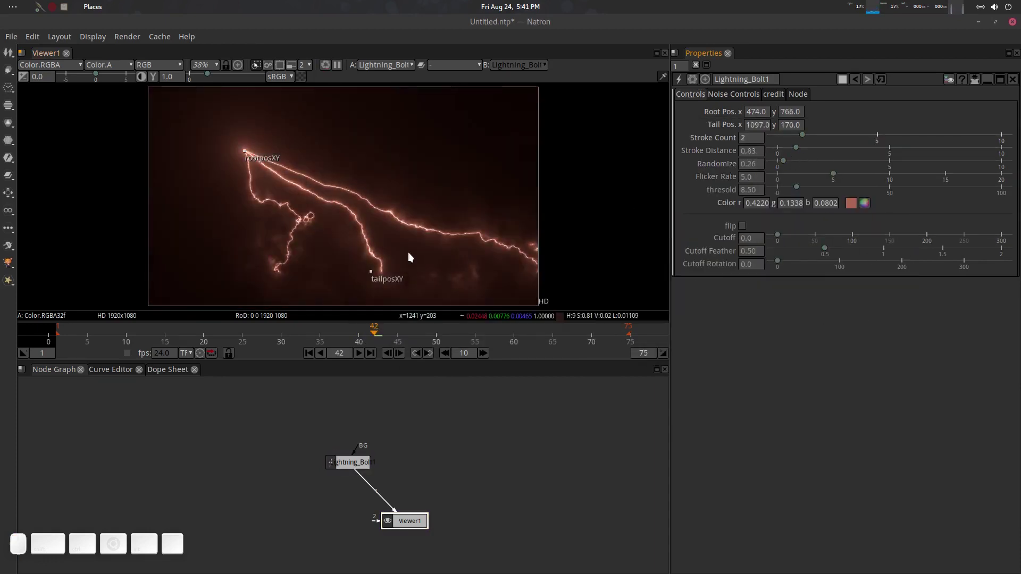
Move the lightning bolt's root towards the image's upper-left corner, shift its tail left, and scrub to an earlier frame
drag(427, 272, 344, 276)
drag(244, 151, 205, 109)
drag(361, 269, 328, 268)
drag(385, 333, 325, 337)
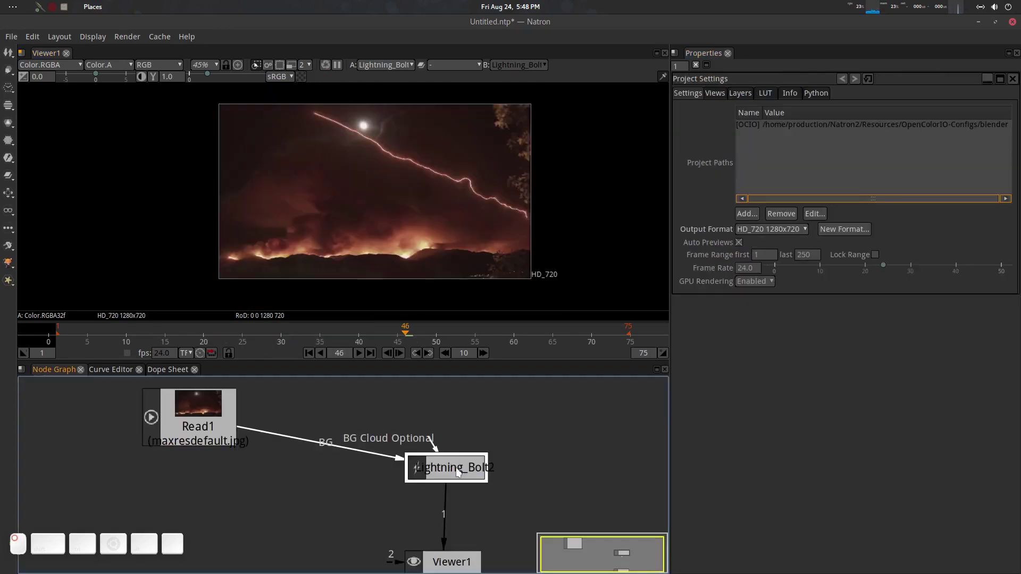
Place Lightning_Bolt2's root on the moon at about 591, 615 and its tail on the horizon at about 157, 129, and scrub back
drag(324, 116, 374, 131)
drag(474, 216, 257, 248)
click(284, 343)
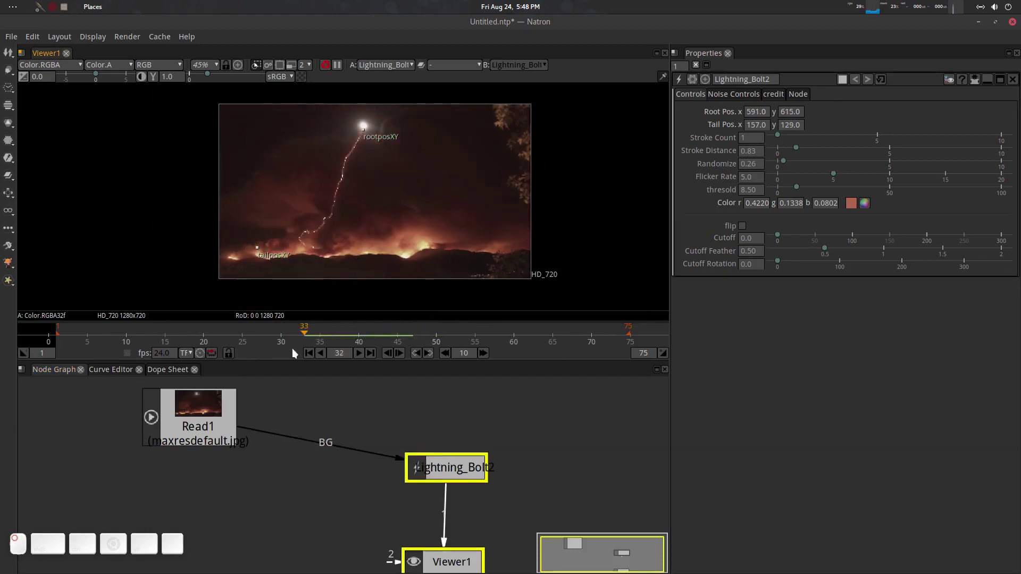
Increase the stroke count of Lightning_Bolt2 and scrub the timeline to inspect the branching bolt
mouse_move(777, 135)
mouse_down()
mouse_move(808, 133)
mouse_move(785, 148)
mouse_move(796, 160)
mouse_move(813, 147)
mouse_up()
click(757, 179)
drag(490, 335, 463, 331)
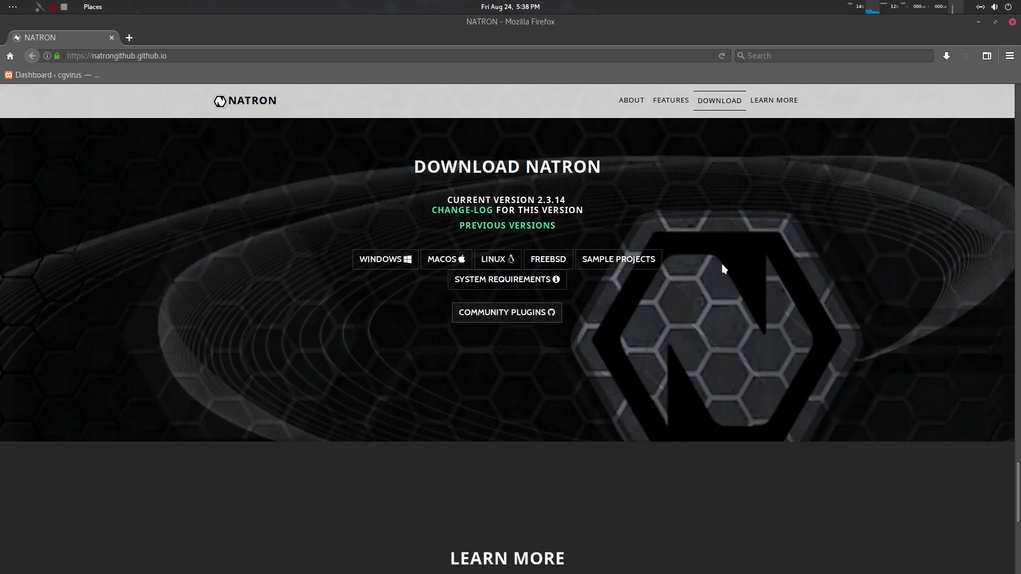
On the Natron website in Firefox, go to the download section and open the Community Plugins repository
click(247, 101)
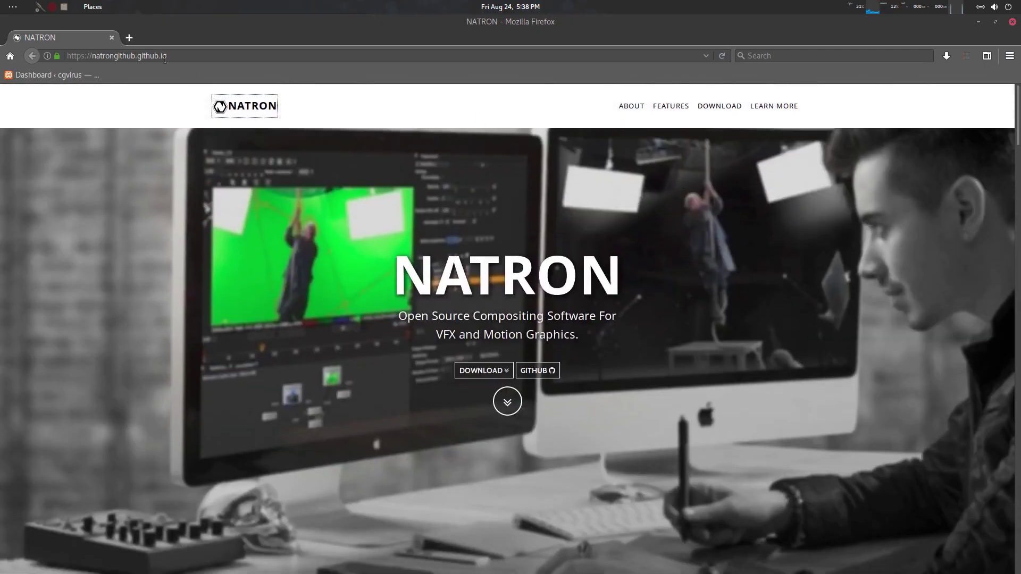
click(722, 110)
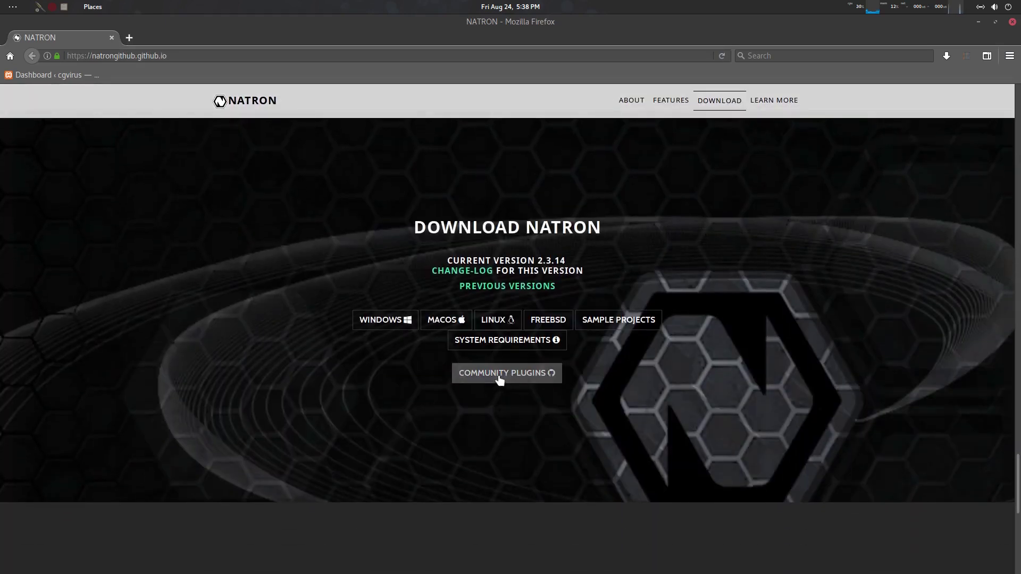
click(524, 375)
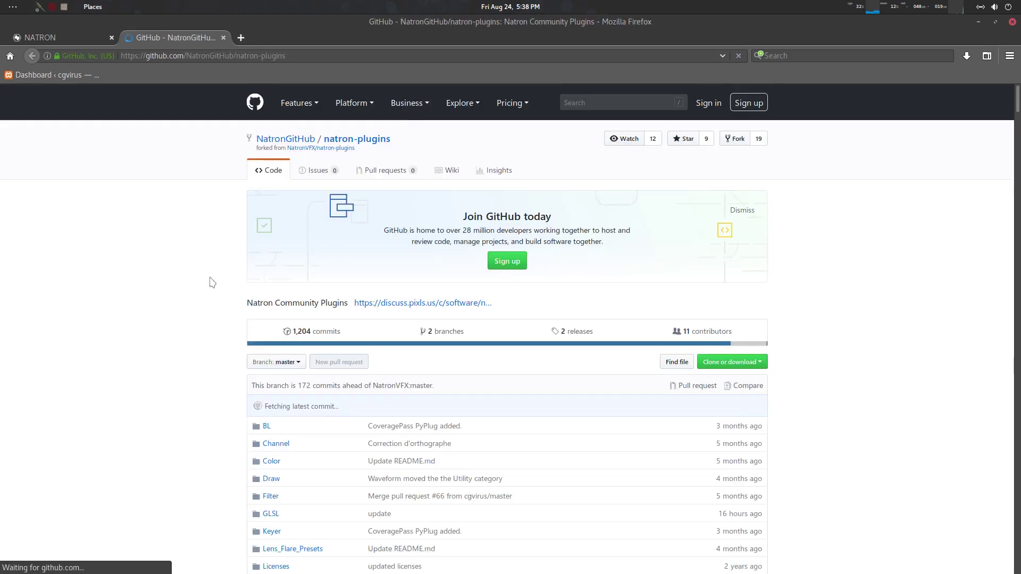
Look over the natron-plugins repository and show its clone and ZIP download options
scroll(521, 353, down, 3)
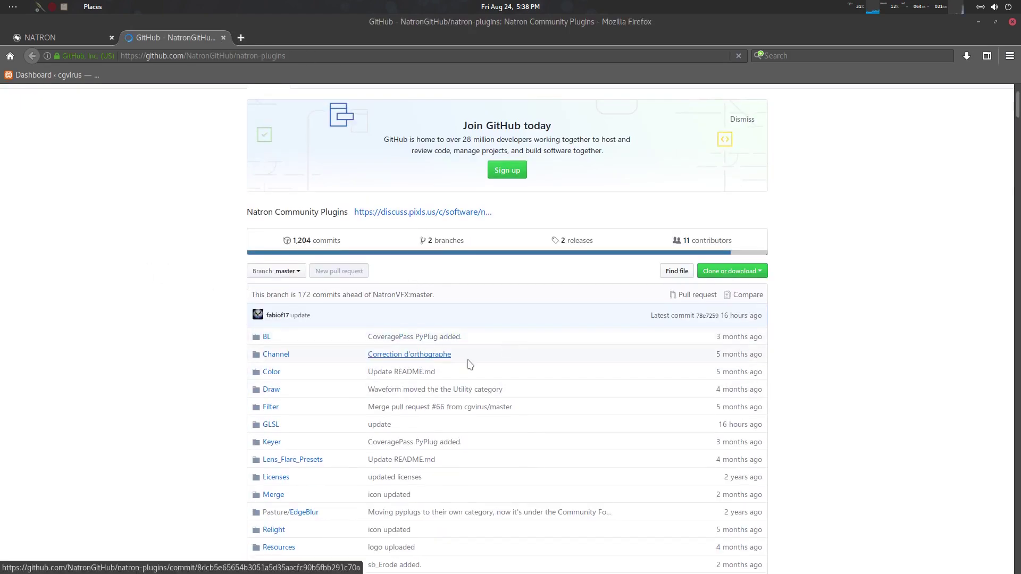
scroll(234, 319, up, 3)
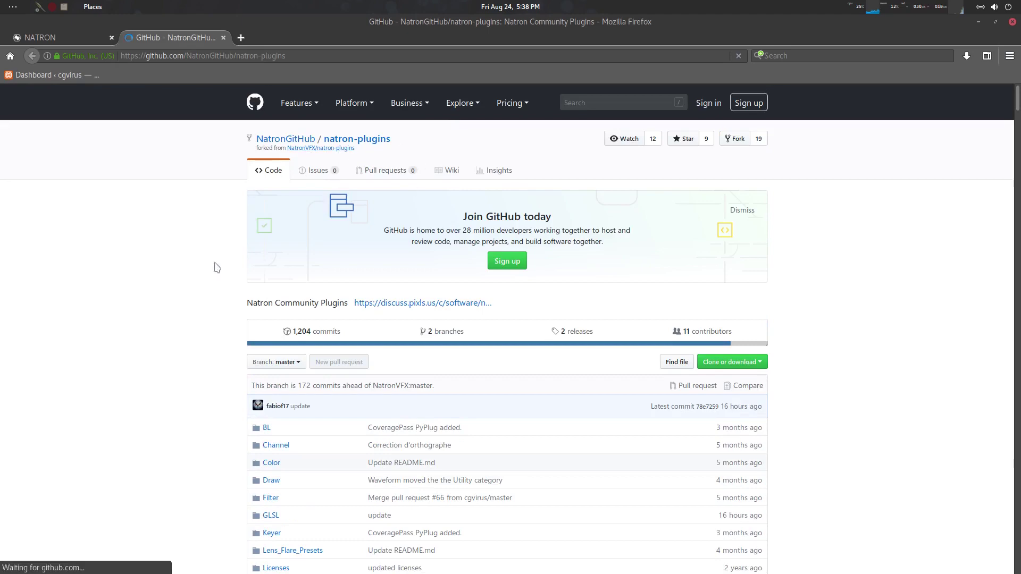
scroll(223, 277, down, 5)
click(749, 211)
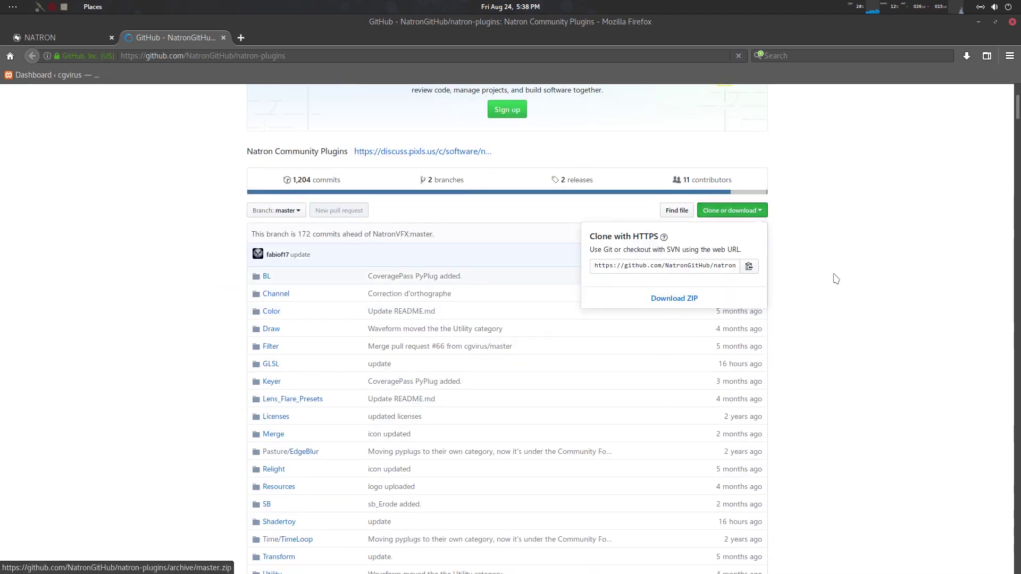
click(789, 226)
Examine the README's installation instructions for the Natron Community Plugins
scroll(824, 242, down, 3)
scroll(824, 242, up, 3)
scroll(820, 253, down, 6)
scroll(745, 274, down, 3)
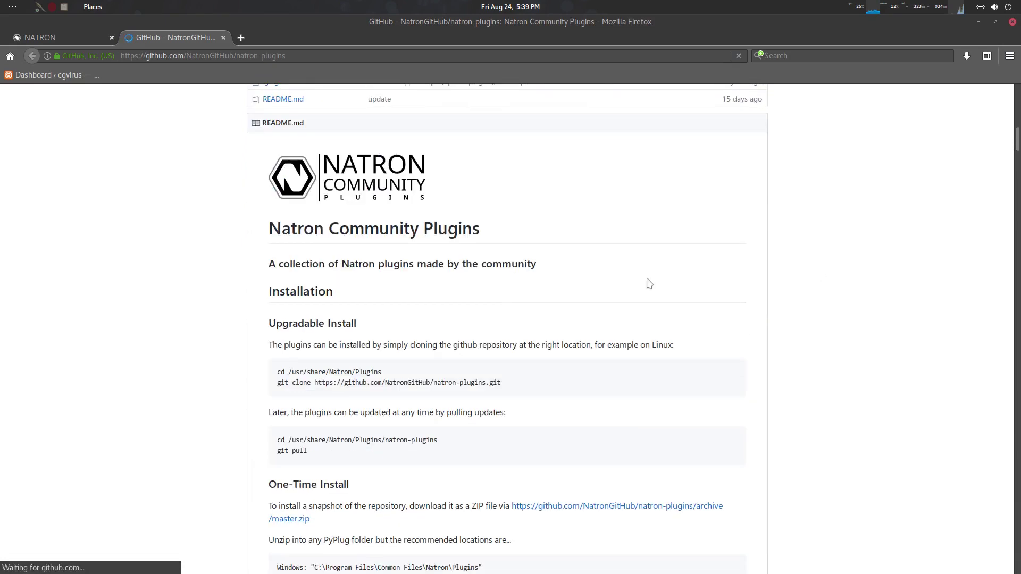
scroll(433, 321, down, 1)
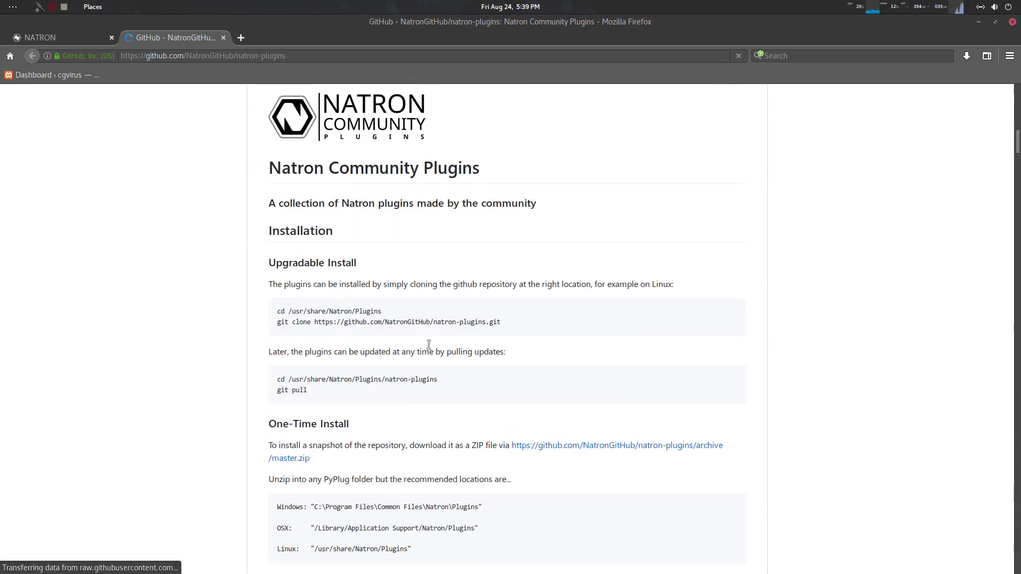
scroll(428, 344, up, 1)
Close the plugin repository page and the browser, and switch to Natron in a maximized window
click(223, 38)
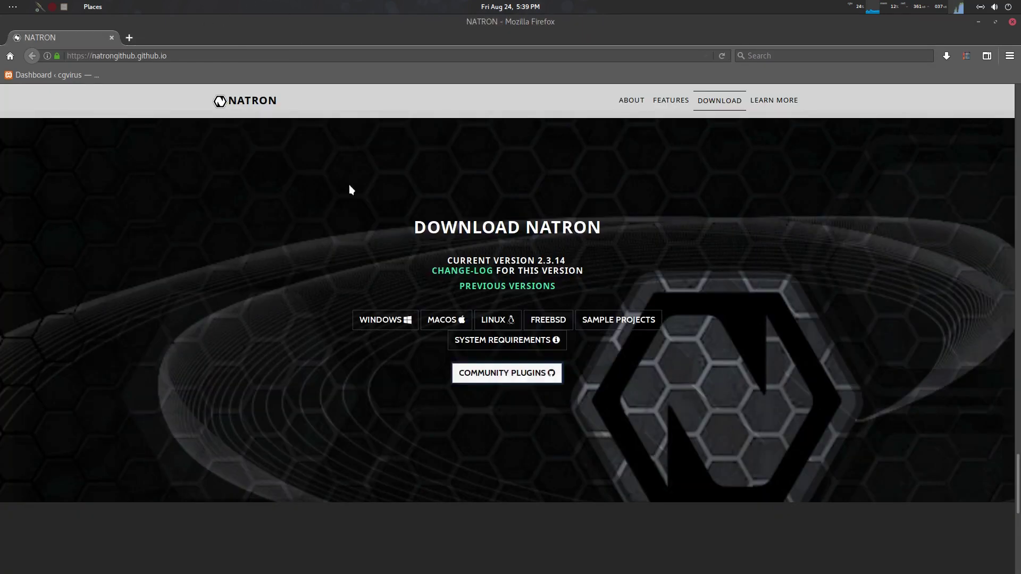
scroll(719, 256, up, 3)
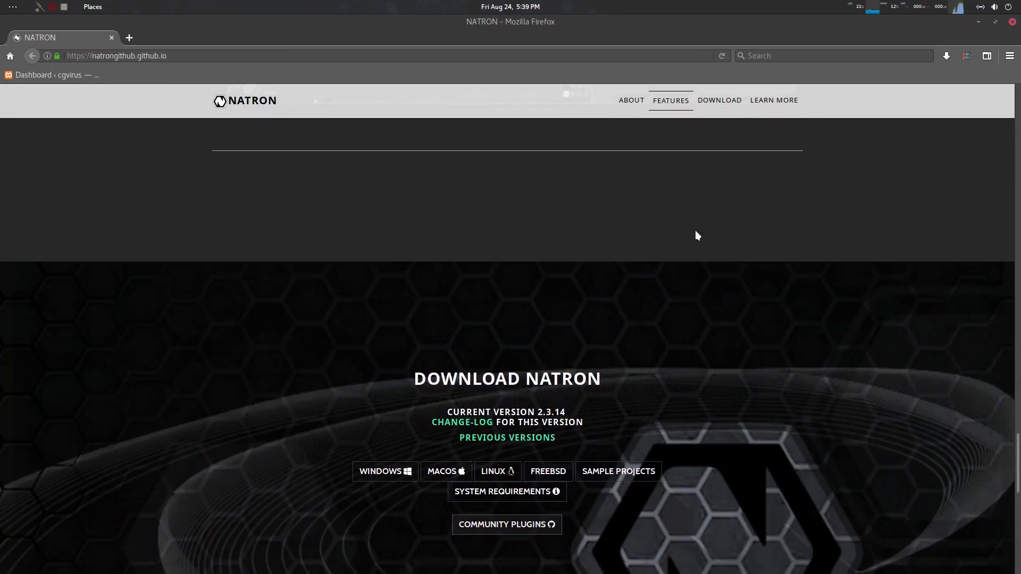
click(1012, 22)
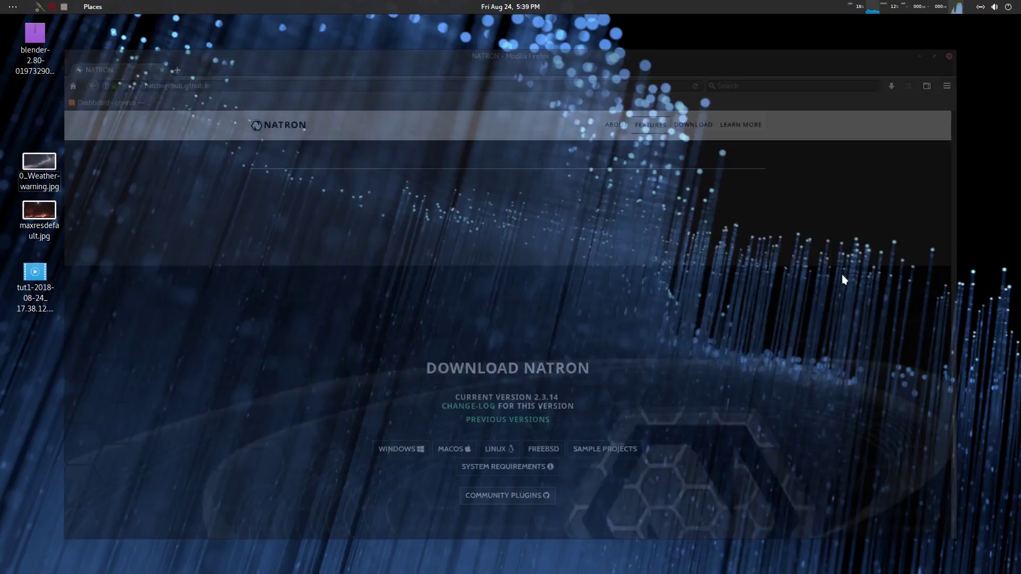
key(alt+Tab)
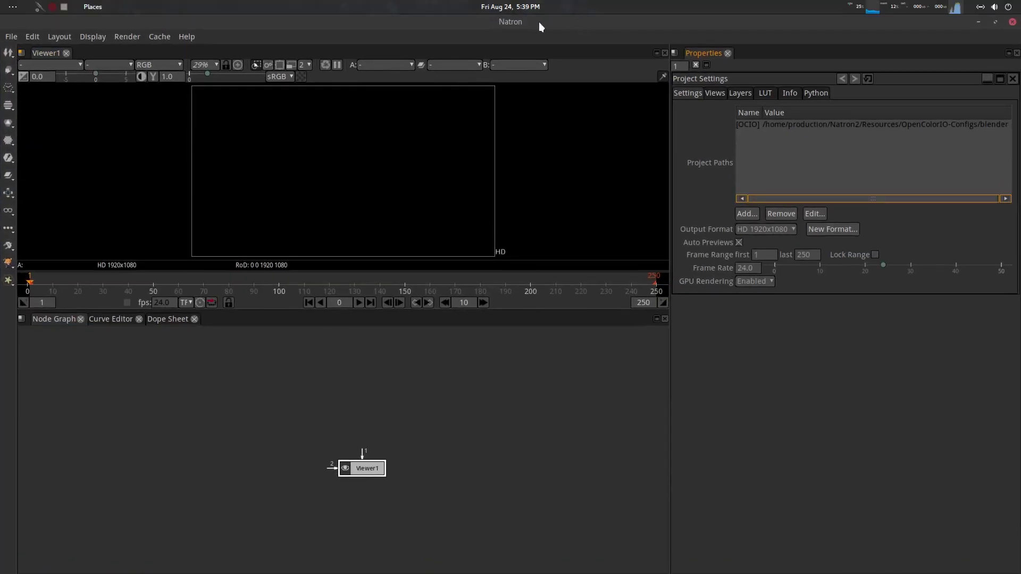
drag(540, 26, 513, 132)
double_click(513, 132)
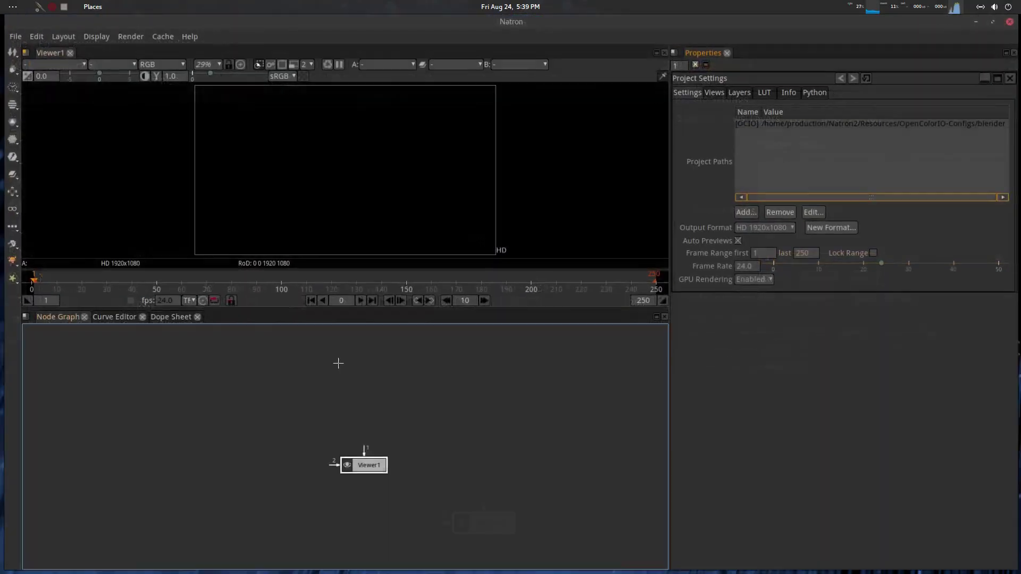
Look up the Lightning_Bolt node in the Draw category of the community plugins
right_click(301, 376)
click(244, 381)
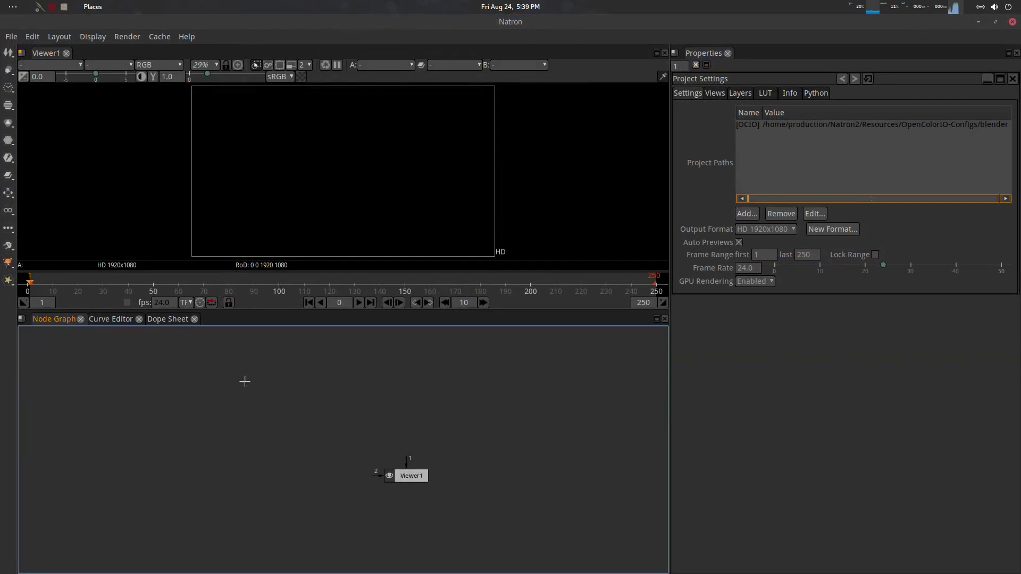
click(8, 247)
mouse_move(42, 285)
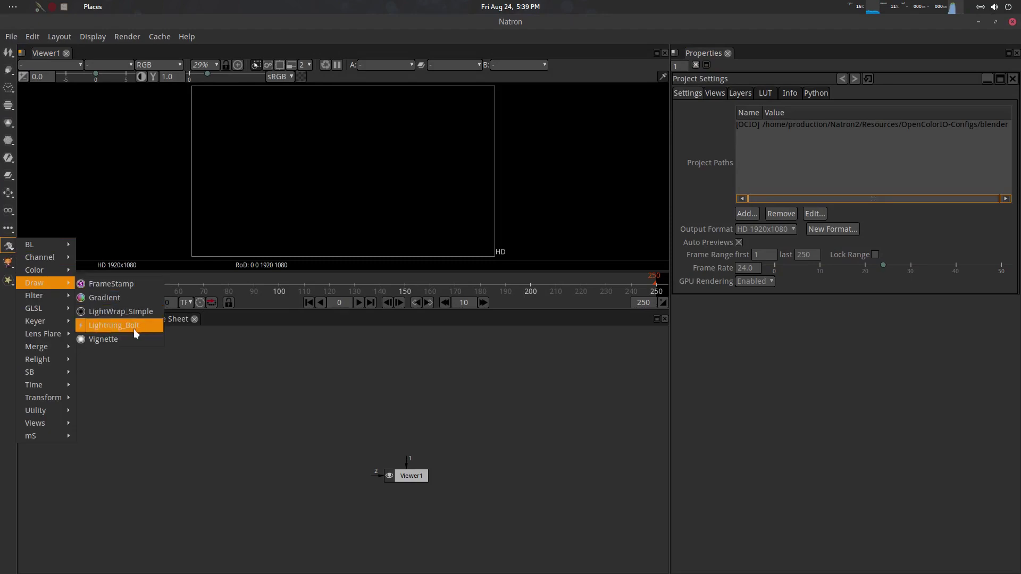
click(119, 326)
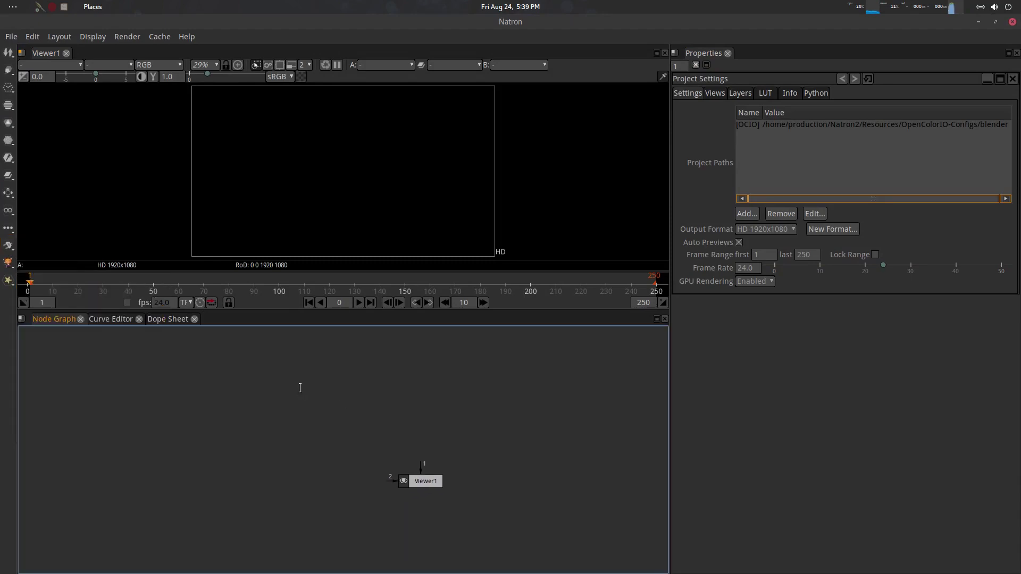
key(Tab)
key(Escape)
Launch the KeyMon keystroke display from the desktop's application search
key(super)
text(ke)
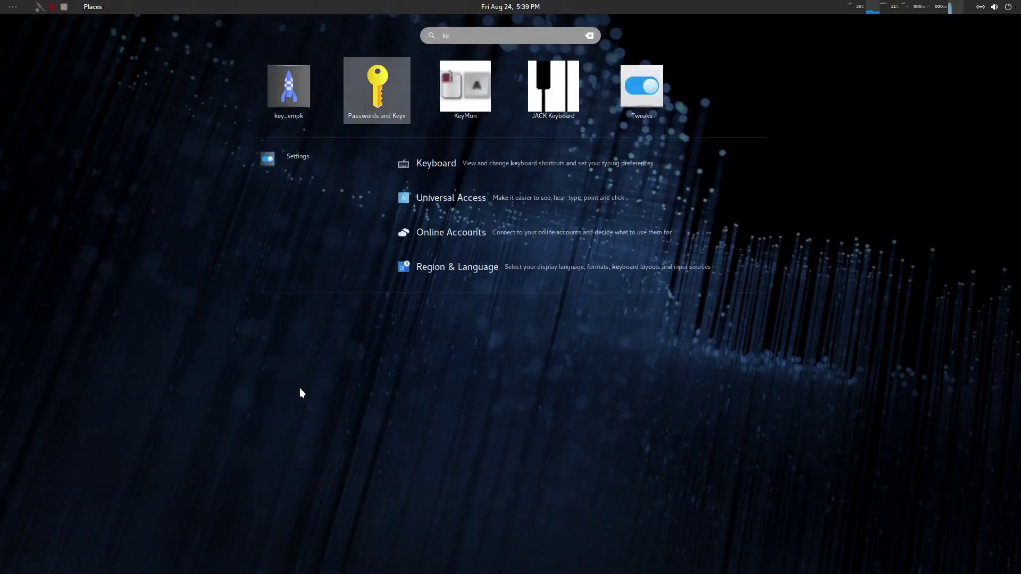
key(Return)
Add a Lightning_Bolt node through the node search, place it above Viewer1 and connect it to viewer input 1
drag(352, 418, 331, 423)
key(Tab)
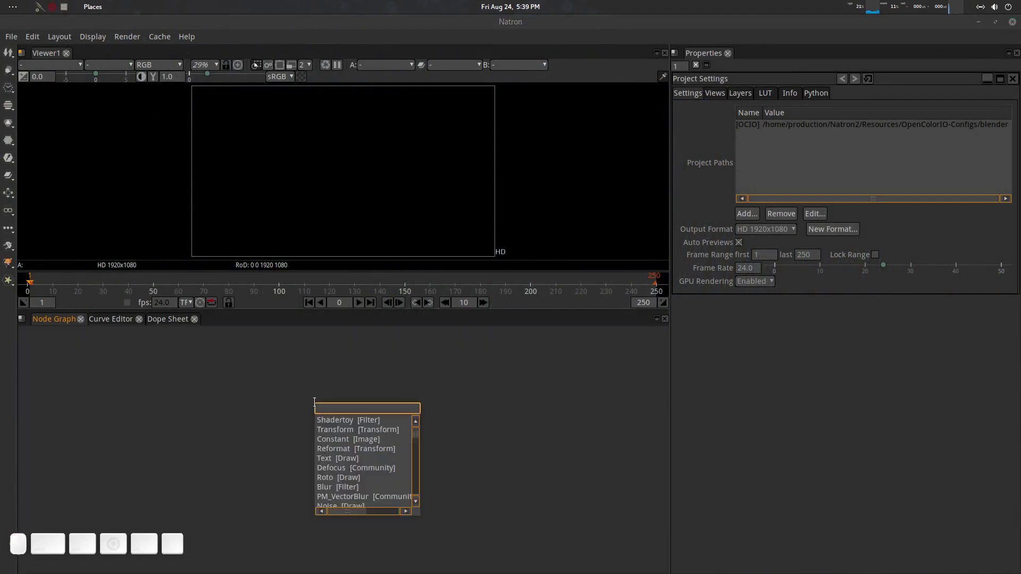
text(ligh)
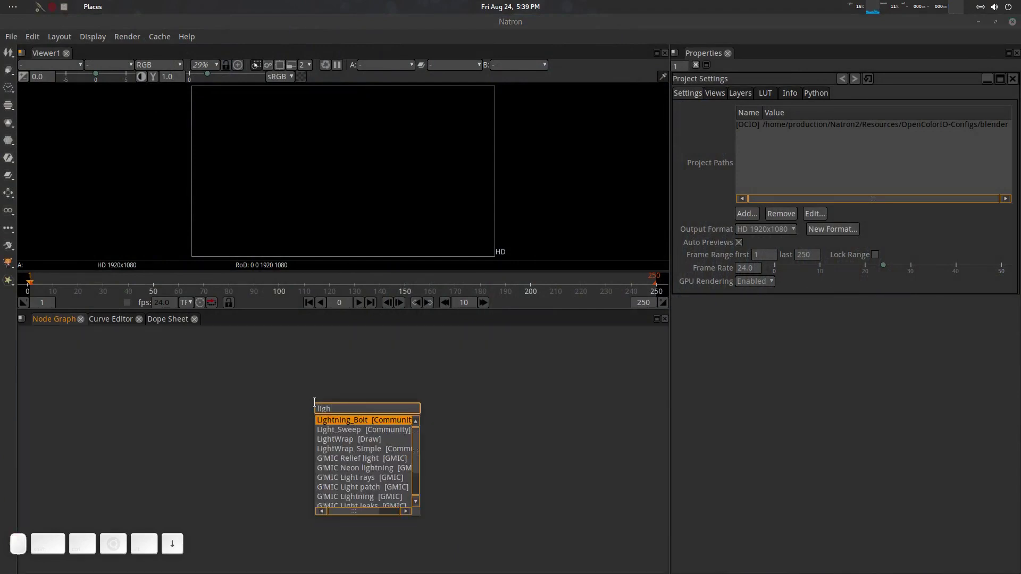
key(Return)
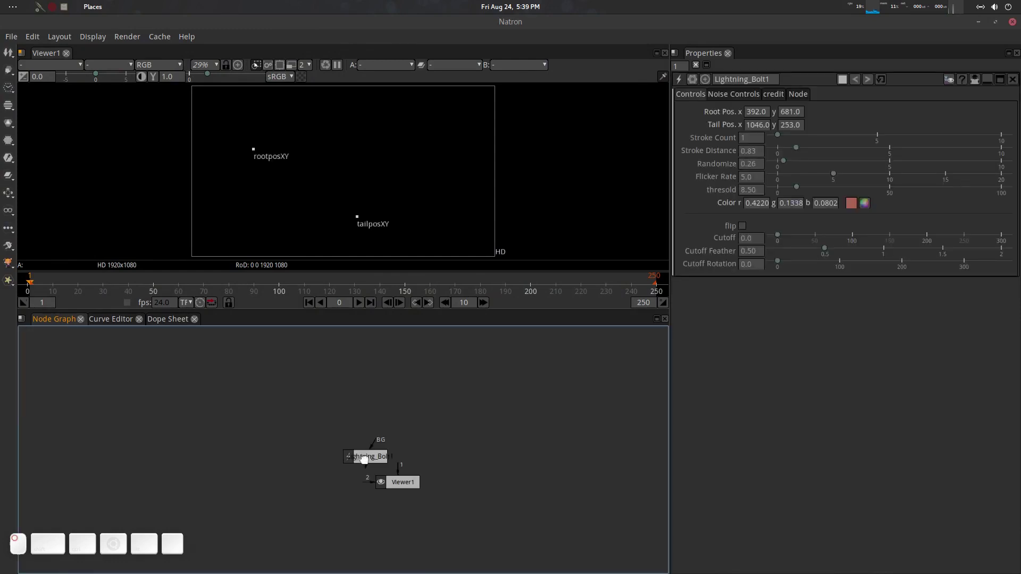
drag(365, 461, 337, 427)
key(1)
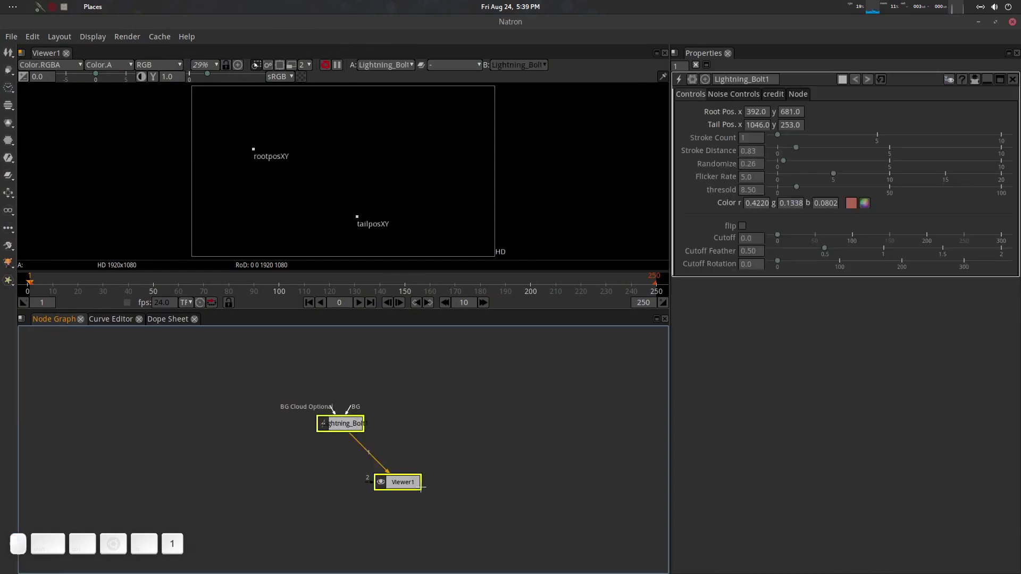
Enlarge the viewer area, scrub to frame 75 and make it the end of the playback range
drag(63, 283, 178, 286)
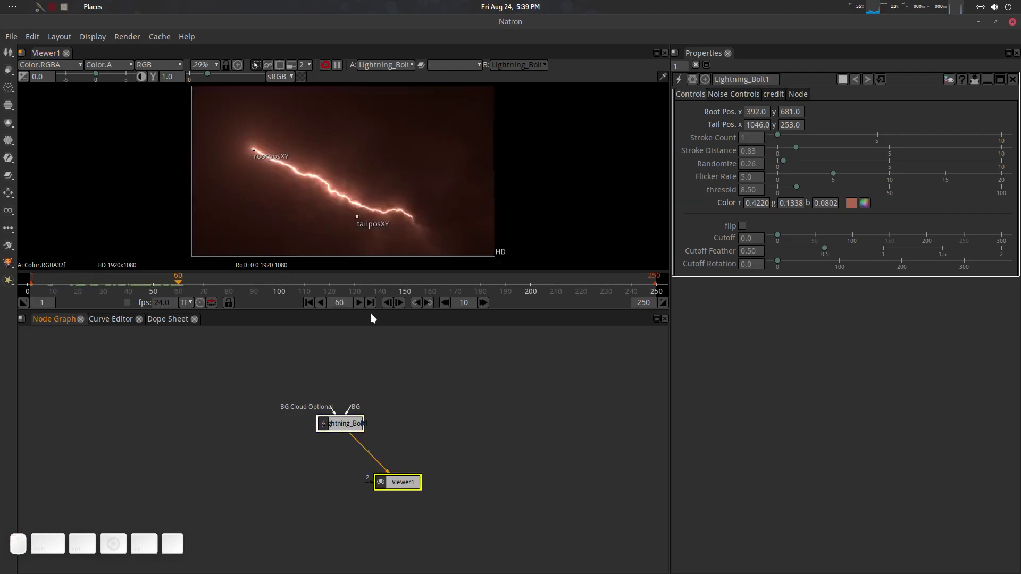
drag(370, 311, 372, 363)
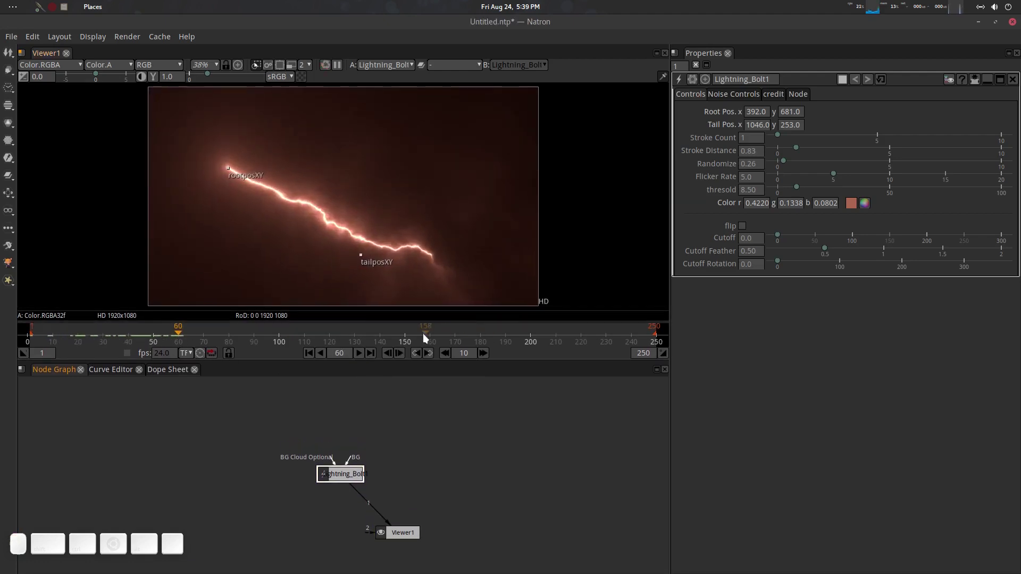
drag(179, 337, 216, 336)
click(662, 353)
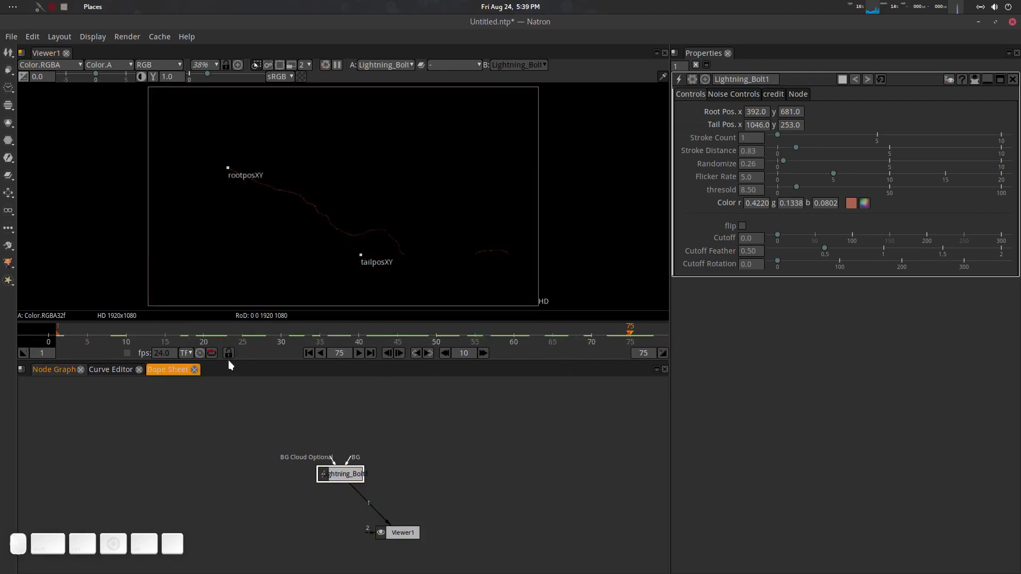
Play the 75-frame lightning animation, stop it and go to frame 40
click(358, 353)
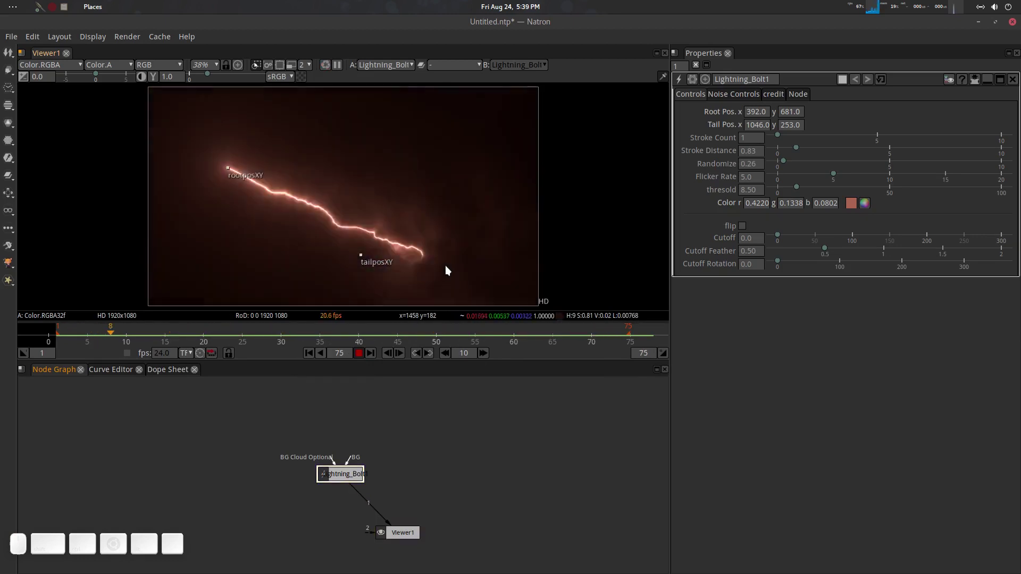
click(358, 353)
click(359, 335)
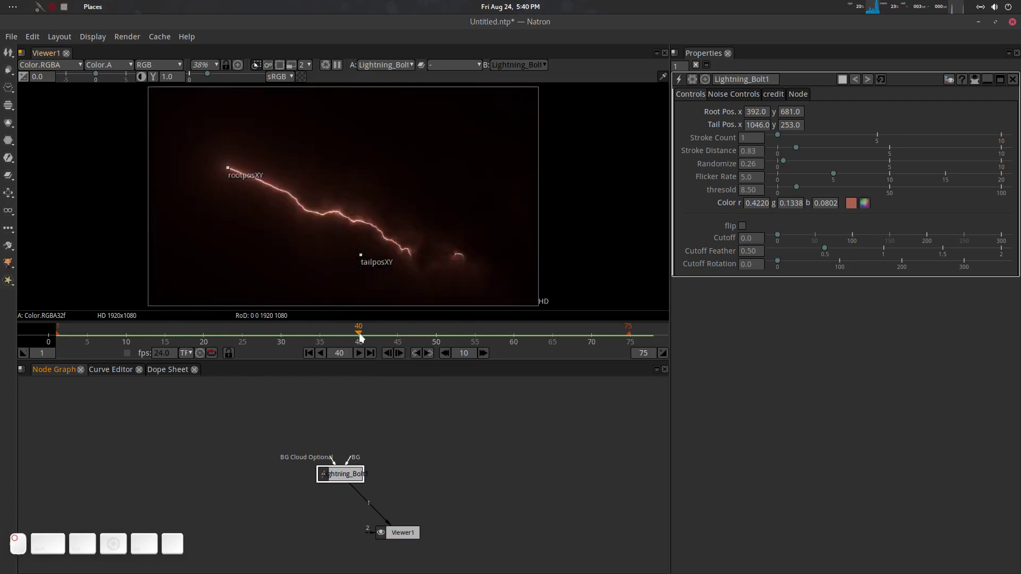
Position the bolt's root at about 474, 829 and its tail at about 1097, 170, viewing it at frame 47
drag(441, 466, 448, 455)
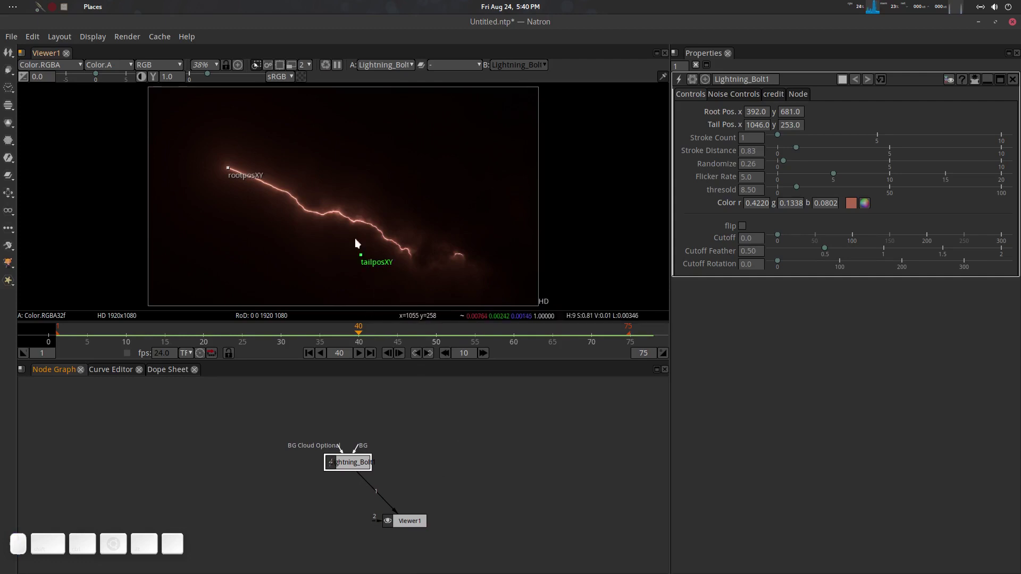
drag(229, 170, 269, 146)
mouse_move(362, 264)
mouse_down()
mouse_move(422, 257)
mouse_move(248, 255)
mouse_move(472, 282)
mouse_move(387, 277)
mouse_move(246, 208)
mouse_move(220, 136)
mouse_move(204, 156)
mouse_move(363, 264)
mouse_up()
drag(358, 333, 415, 338)
mouse_move(259, 144)
mouse_down()
mouse_move(303, 186)
mouse_move(246, 141)
mouse_up()
drag(363, 266, 371, 274)
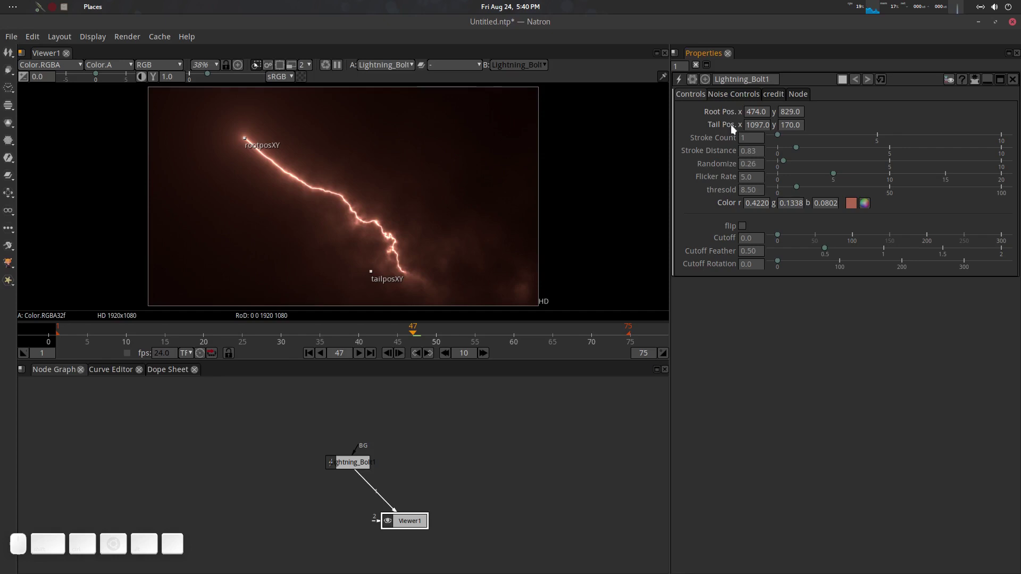
Lower the bolt's root to about y 766 and set Stroke Count to 2, viewing the strokes at frame 42
mouse_move(248, 142)
mouse_down()
mouse_move(307, 168)
mouse_move(248, 155)
mouse_up()
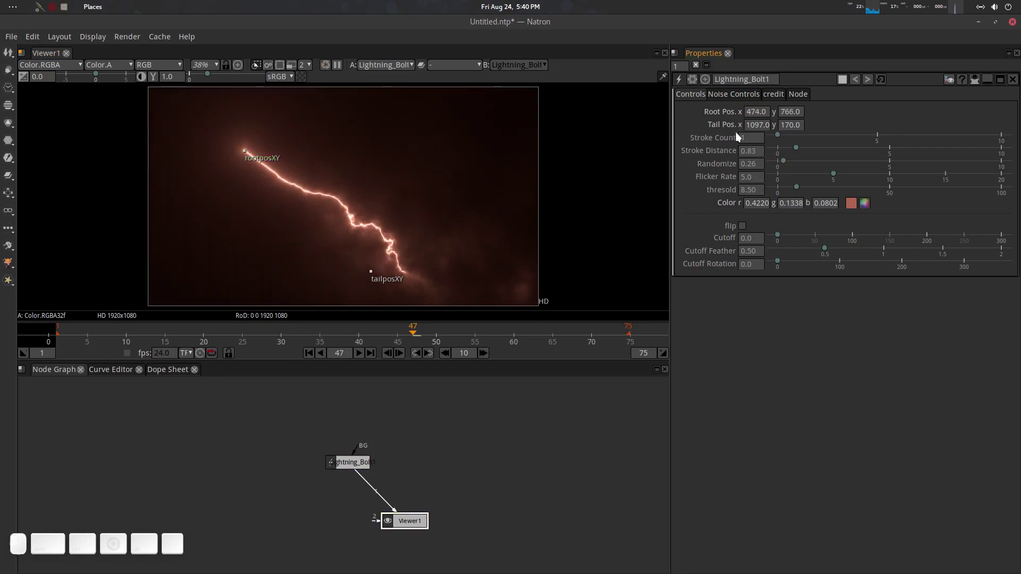
click(692, 97)
drag(782, 136, 796, 136)
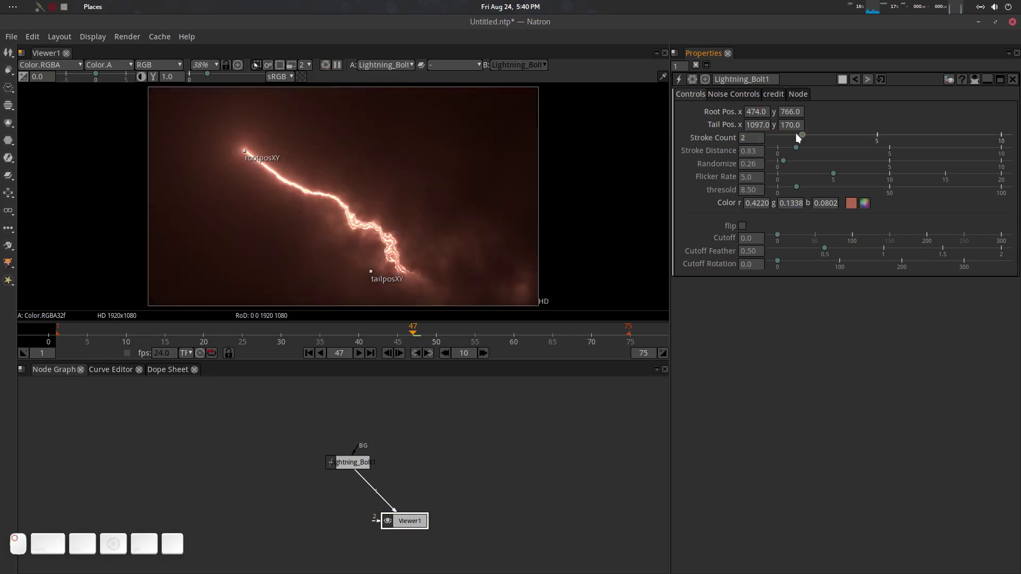
drag(341, 332, 374, 332)
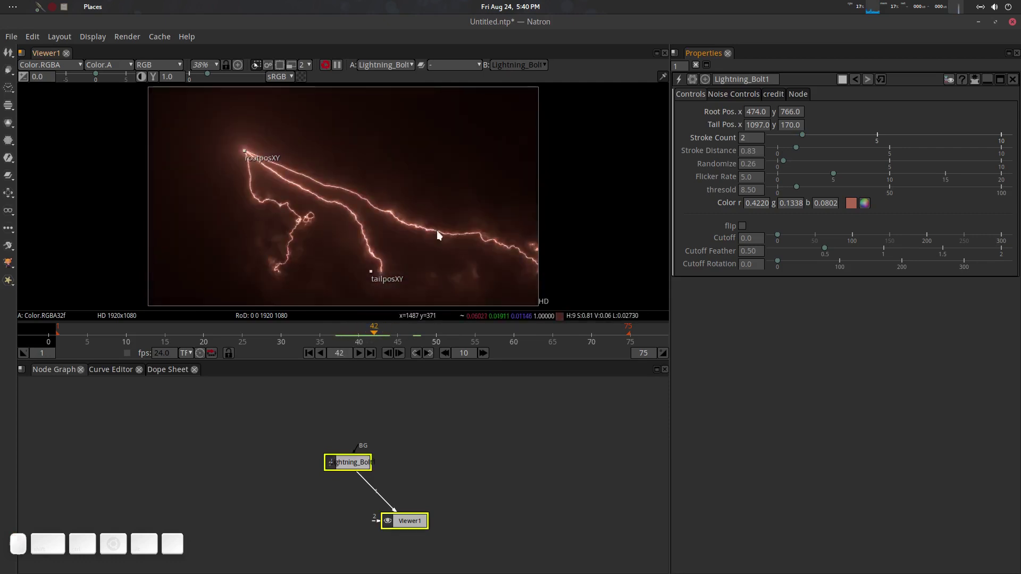
mouse_move(805, 134)
mouse_down()
mouse_move(991, 125)
mouse_move(815, 152)
mouse_move(849, 155)
mouse_move(772, 153)
mouse_move(793, 152)
mouse_up()
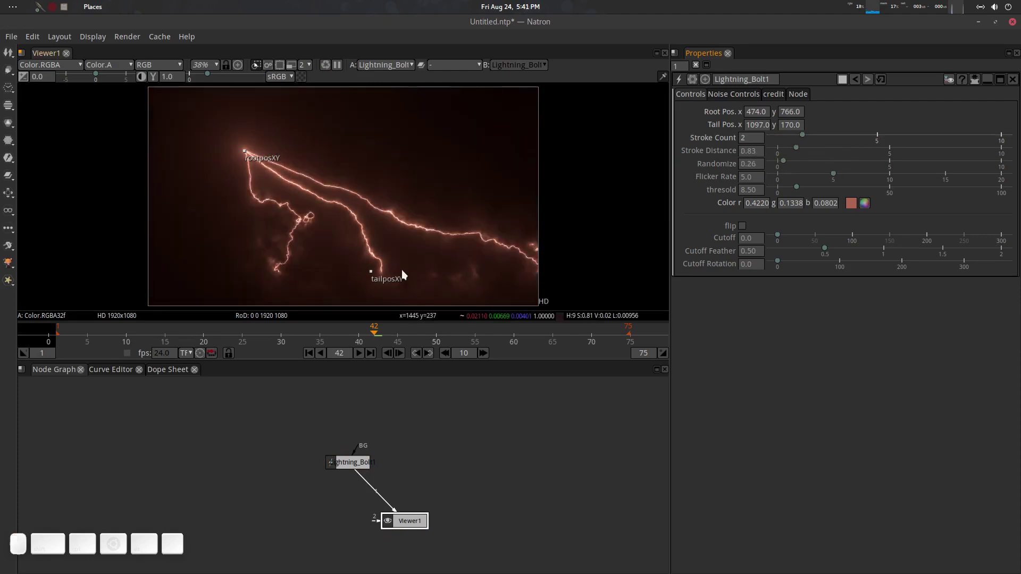
Move the bolt's root to about 278, 971 and its tail to about 914, 185, viewing it at frame 36
mouse_move(369, 271)
mouse_down()
mouse_move(451, 264)
mouse_move(318, 233)
mouse_move(372, 266)
mouse_move(362, 273)
mouse_up()
drag(246, 154, 206, 109)
drag(364, 267, 385, 266)
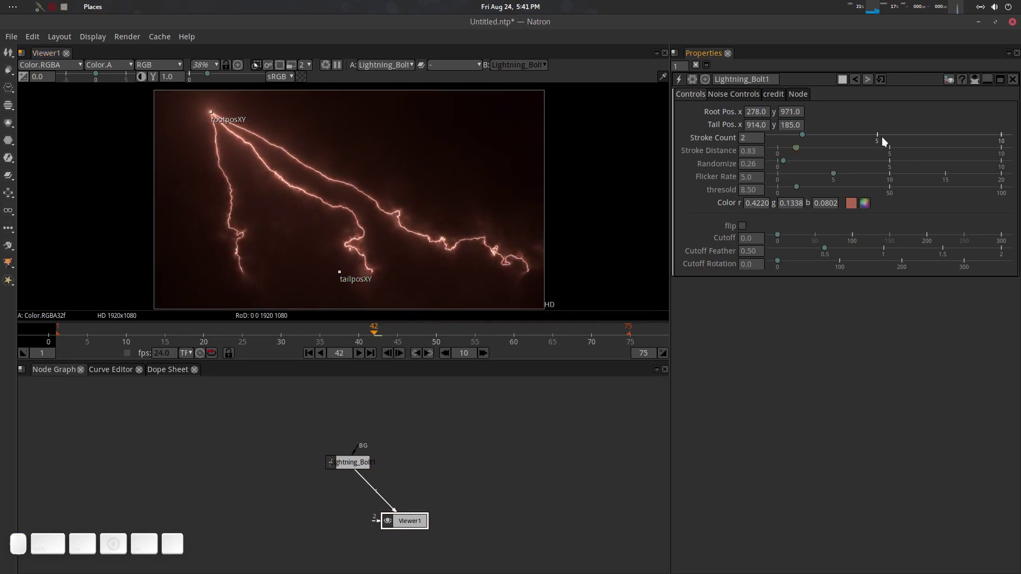
drag(369, 331, 328, 339)
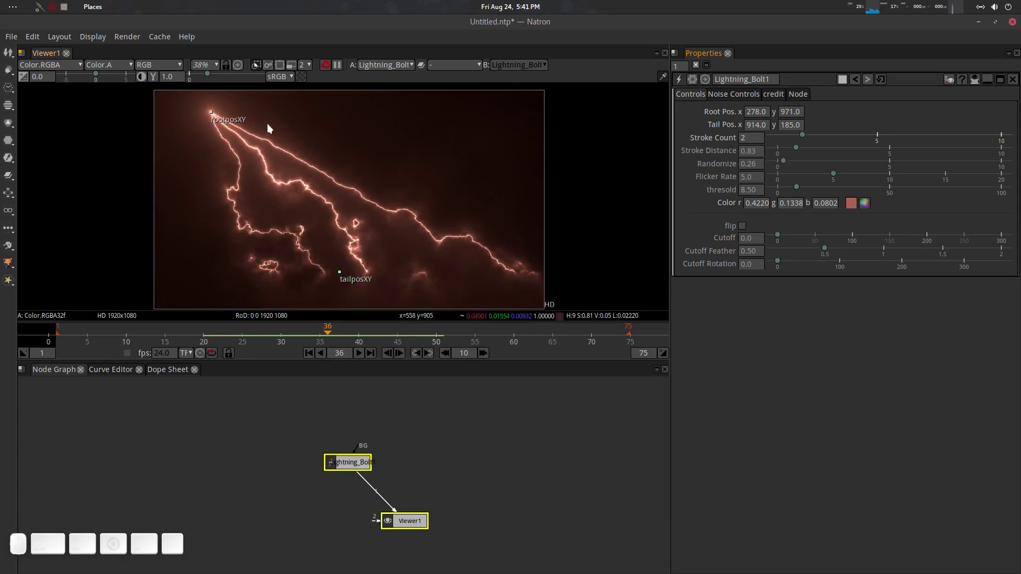
drag(799, 136, 770, 146)
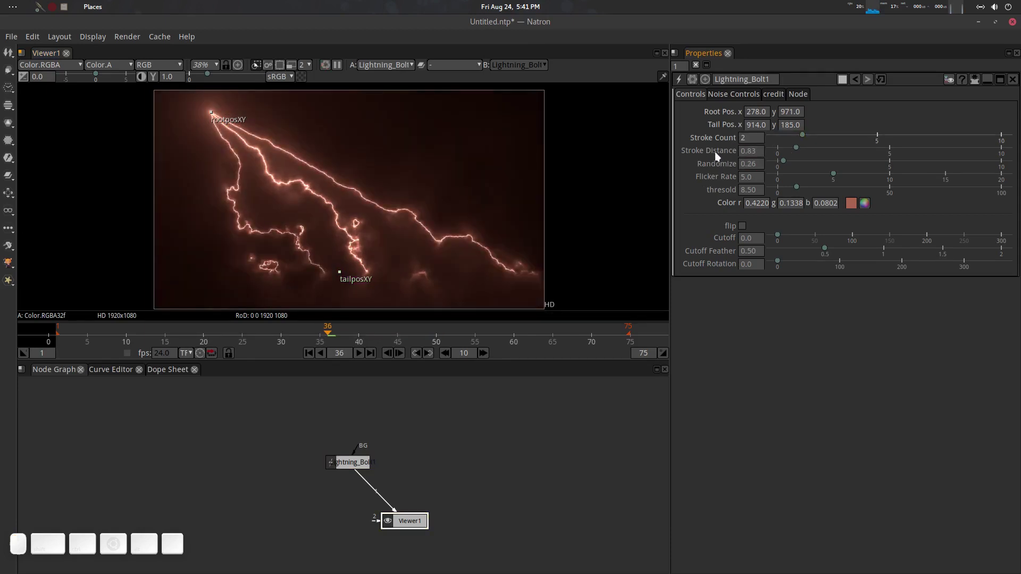
Set Stroke Distance to about 2.18 and view the spread strokes at frame 24
mouse_move(797, 147)
mouse_down()
mouse_move(844, 141)
mouse_move(771, 157)
mouse_move(847, 148)
mouse_move(807, 155)
mouse_move(822, 155)
mouse_up()
mouse_move(328, 331)
mouse_down()
mouse_move(441, 329)
mouse_move(333, 332)
mouse_up()
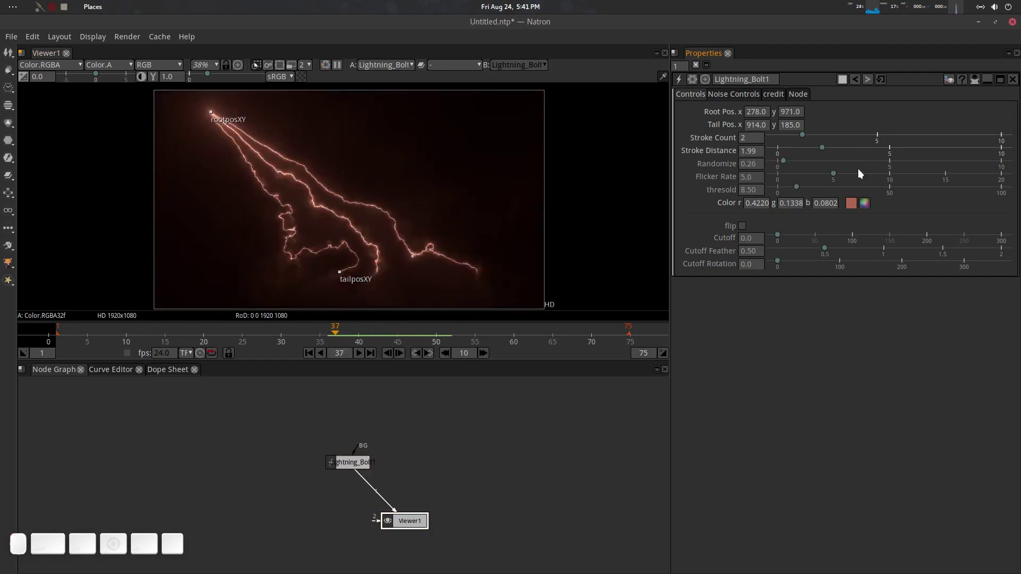
drag(818, 149, 825, 150)
drag(340, 328, 235, 336)
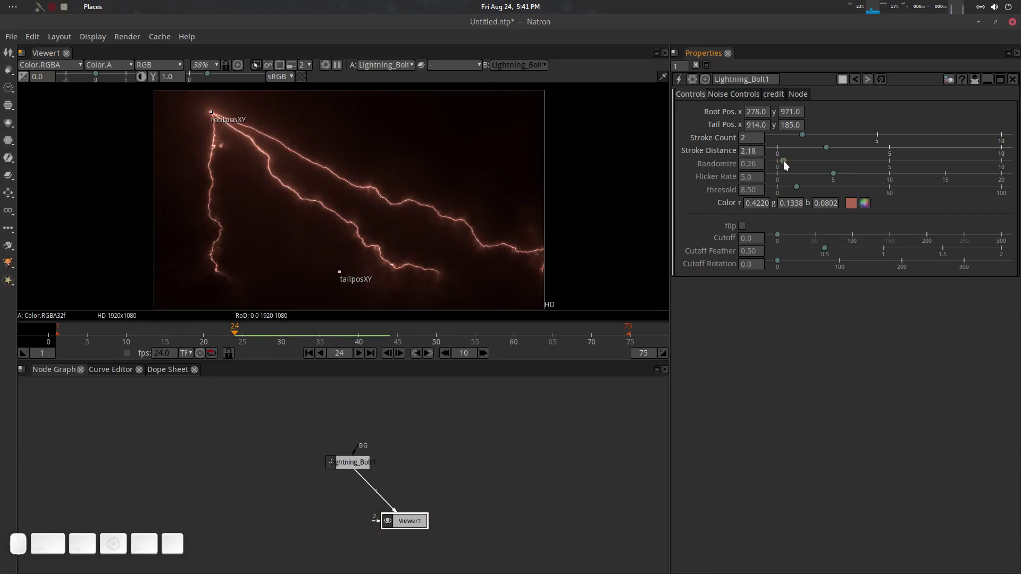
Try Randomize at 0, set it to about 1.83, and play the animation, ending at frame 44
drag(783, 160, 756, 170)
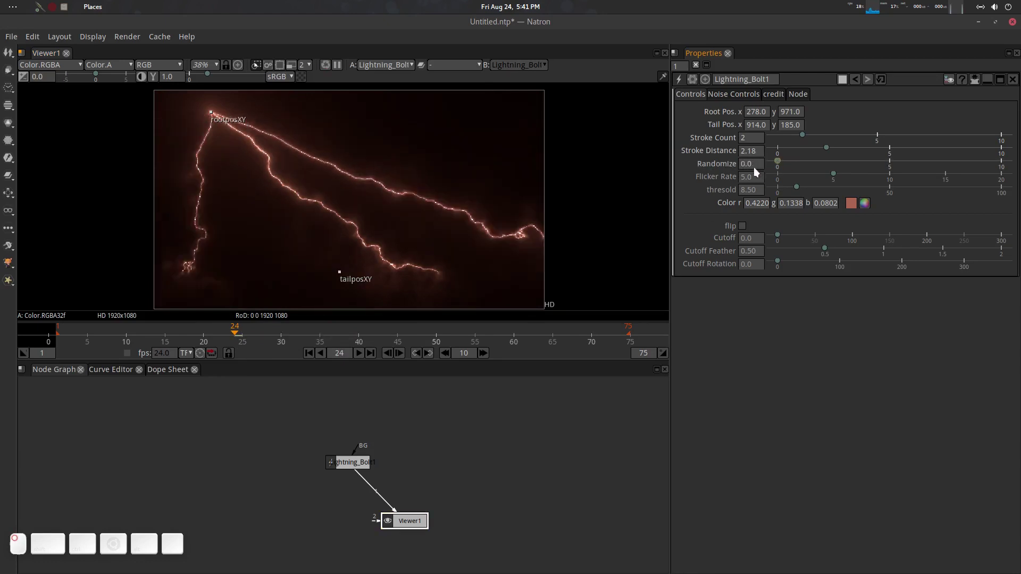
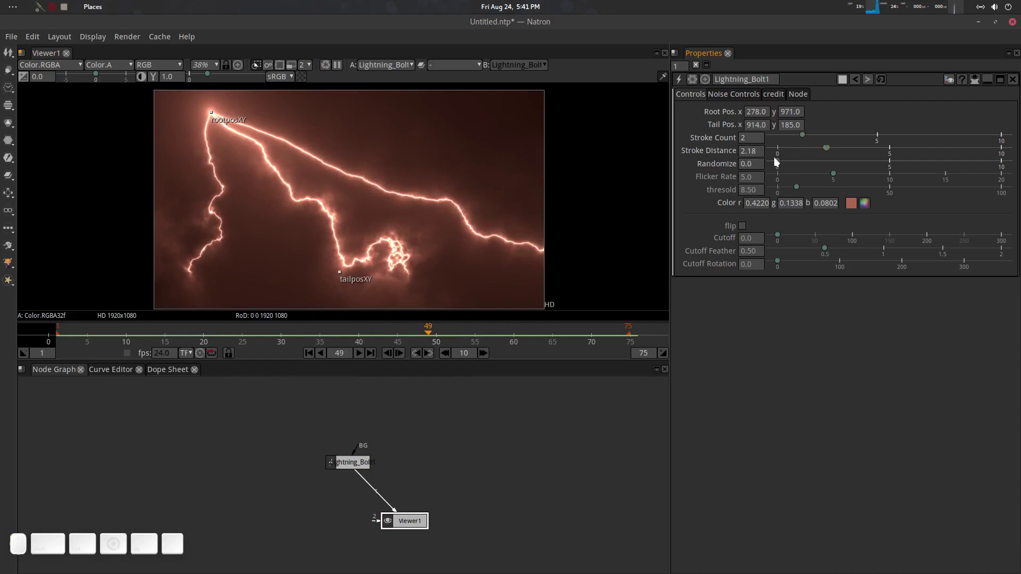
drag(780, 164, 818, 164)
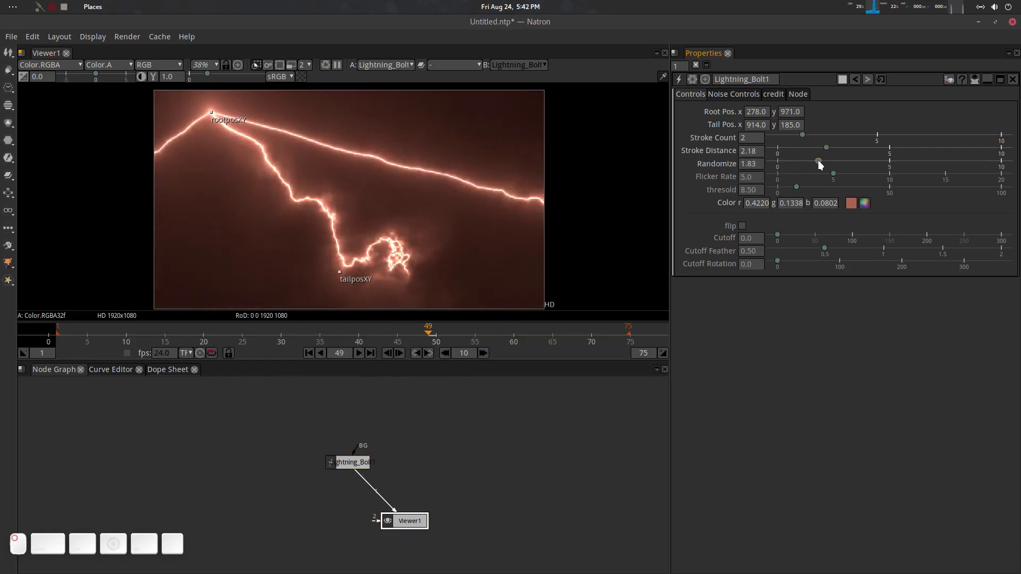
click(358, 353)
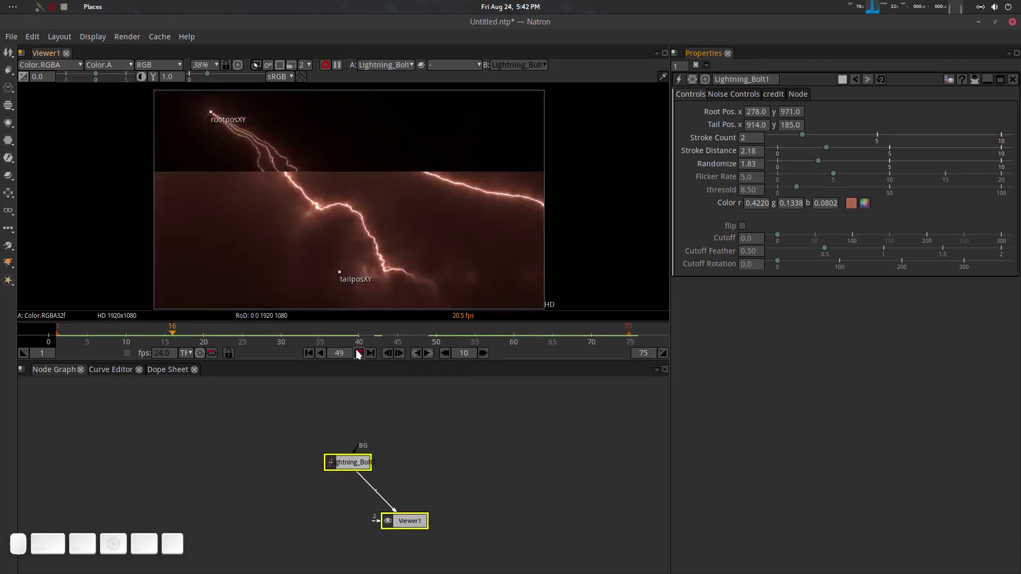
click(415, 353)
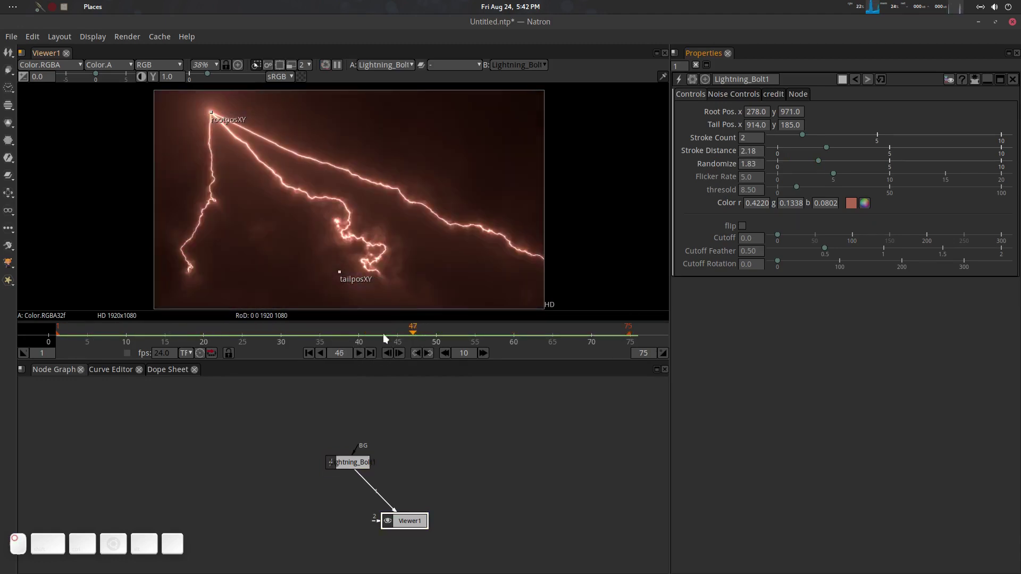
mouse_move(385, 338)
mouse_down()
mouse_move(349, 336)
mouse_move(390, 336)
mouse_up()
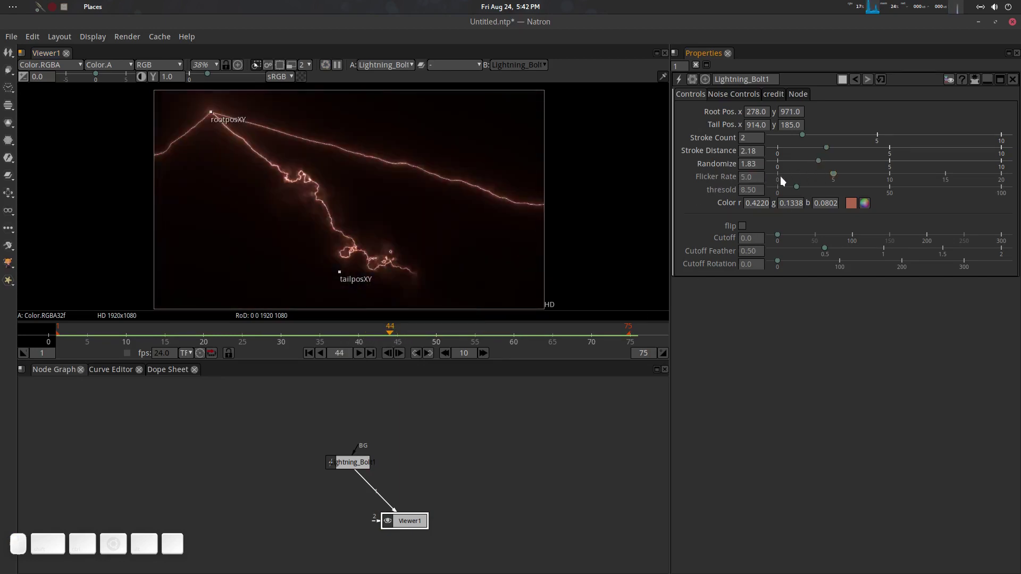
Try Flicker Rate at 0, set it to 20, and play the animation, ending at frame 36
drag(833, 175, 737, 190)
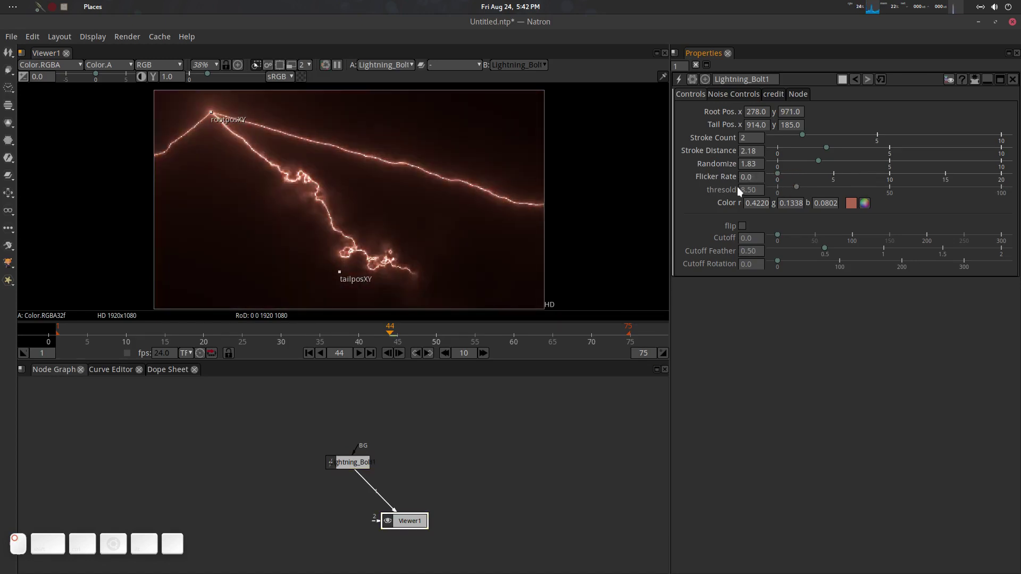
drag(410, 334, 358, 327)
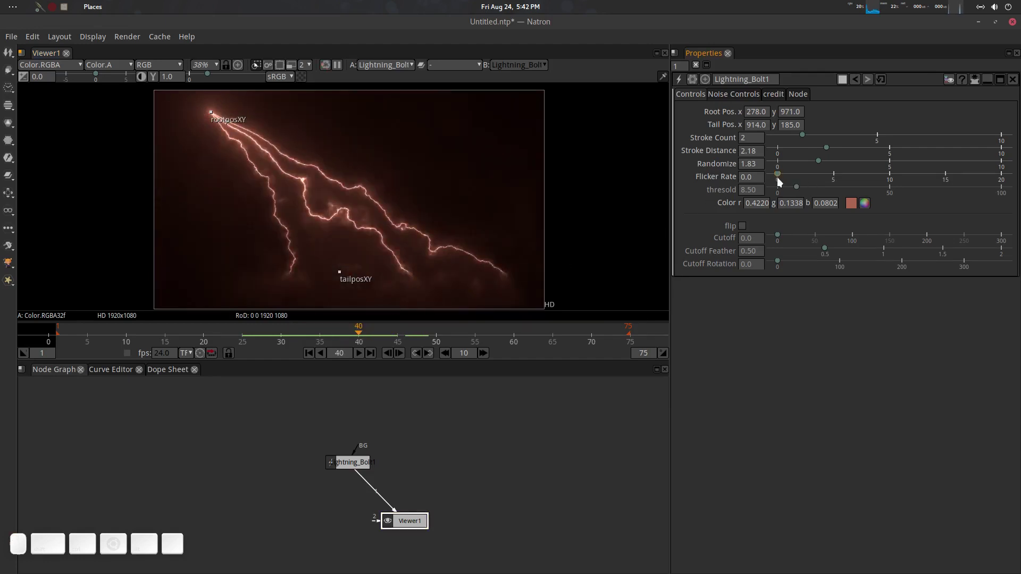
drag(780, 178, 1001, 174)
drag(351, 334, 227, 335)
click(360, 353)
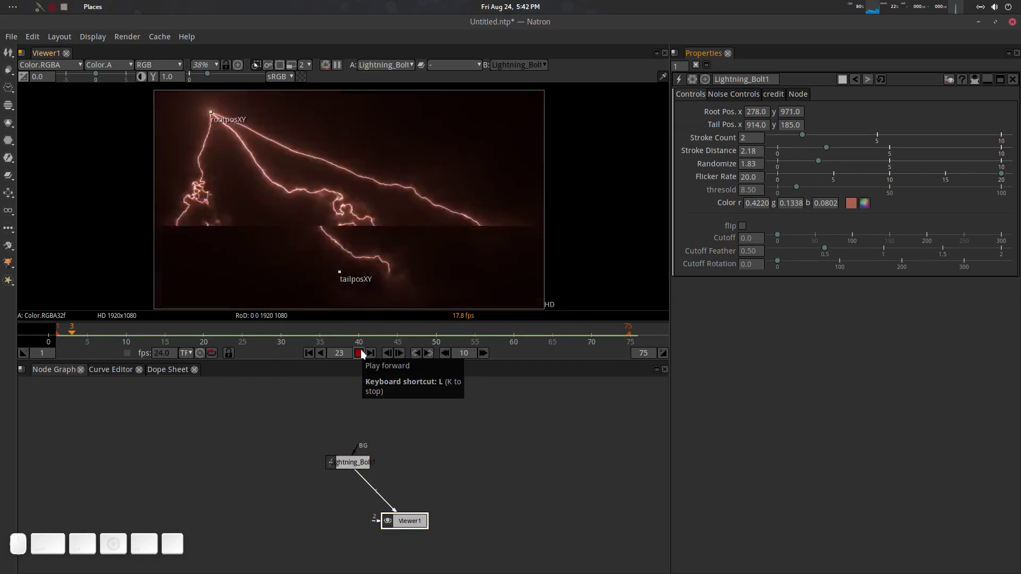
click(361, 353)
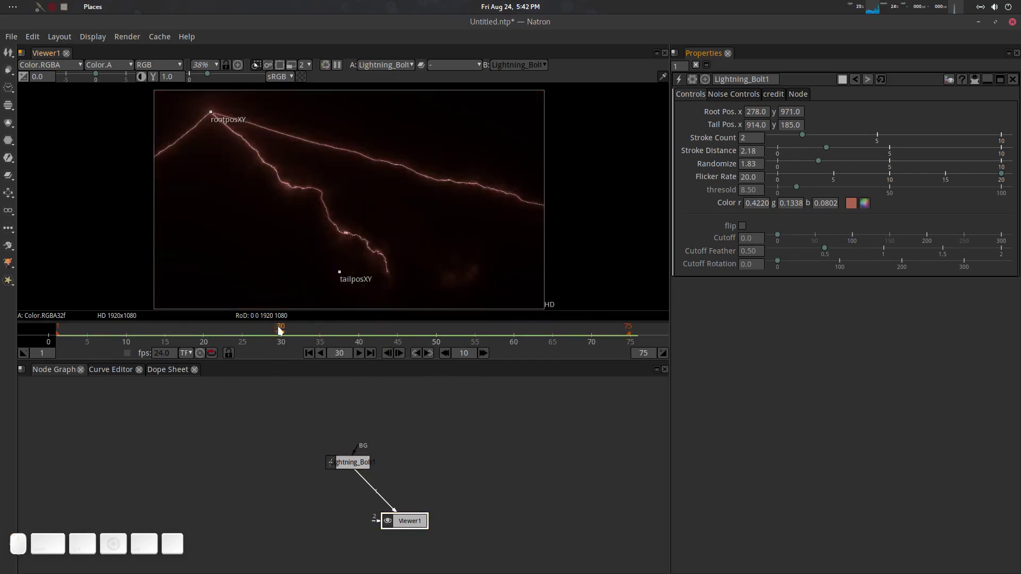
drag(280, 330, 335, 334)
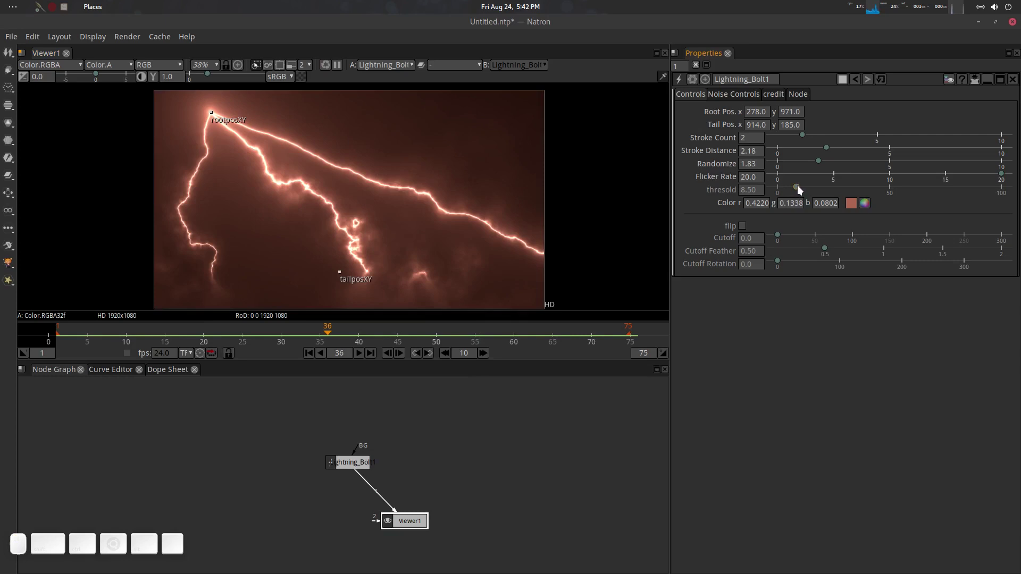
Try thresold values of 0.90 and 93.10 while viewing frames 28 and 33, and reset the parameter to its default
drag(797, 188, 779, 188)
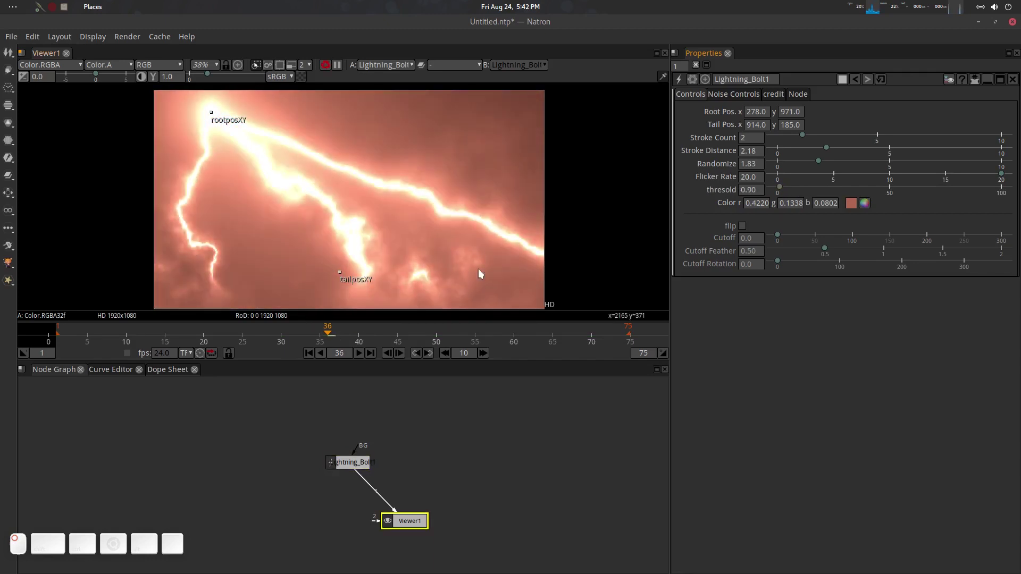
drag(359, 339, 266, 339)
drag(779, 188, 986, 188)
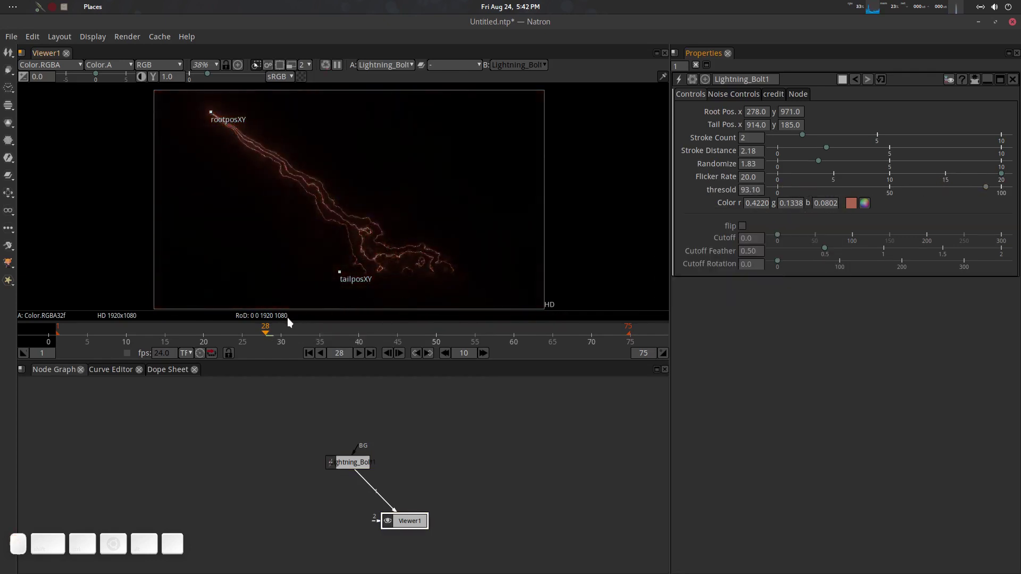
mouse_move(297, 332)
mouse_down()
mouse_move(428, 335)
mouse_move(304, 334)
mouse_up()
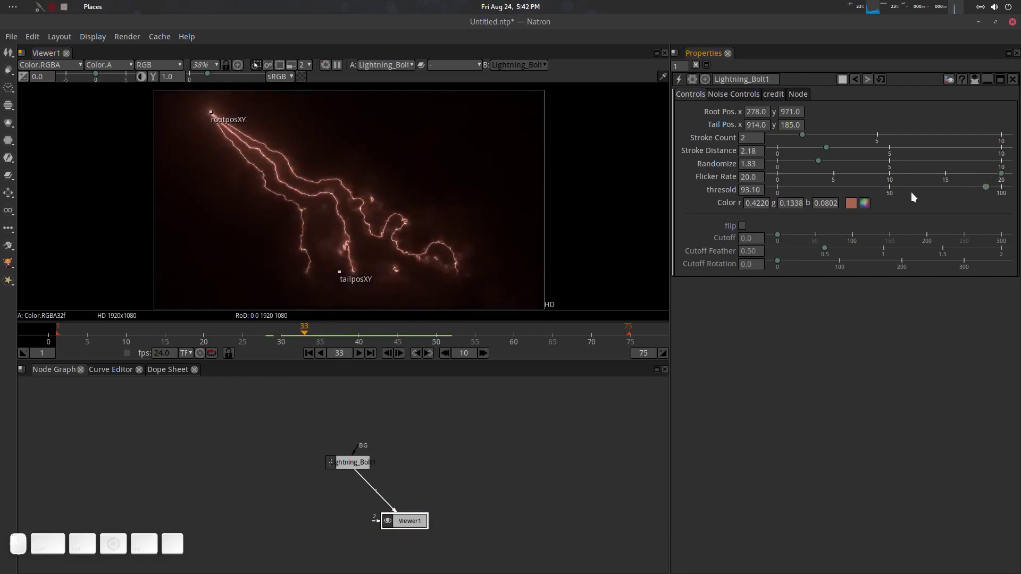
drag(983, 186, 807, 205)
right_click(755, 190)
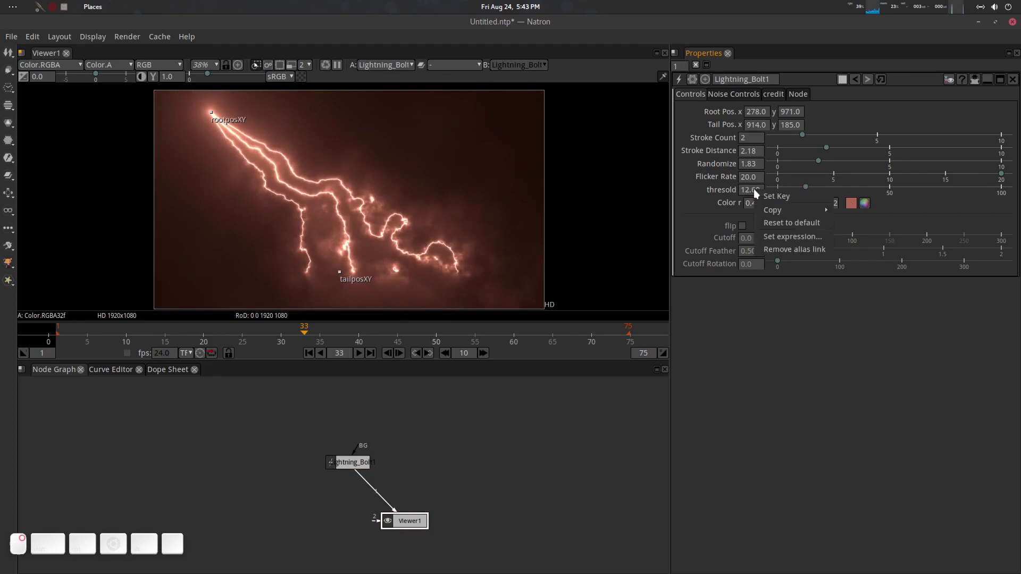
click(792, 223)
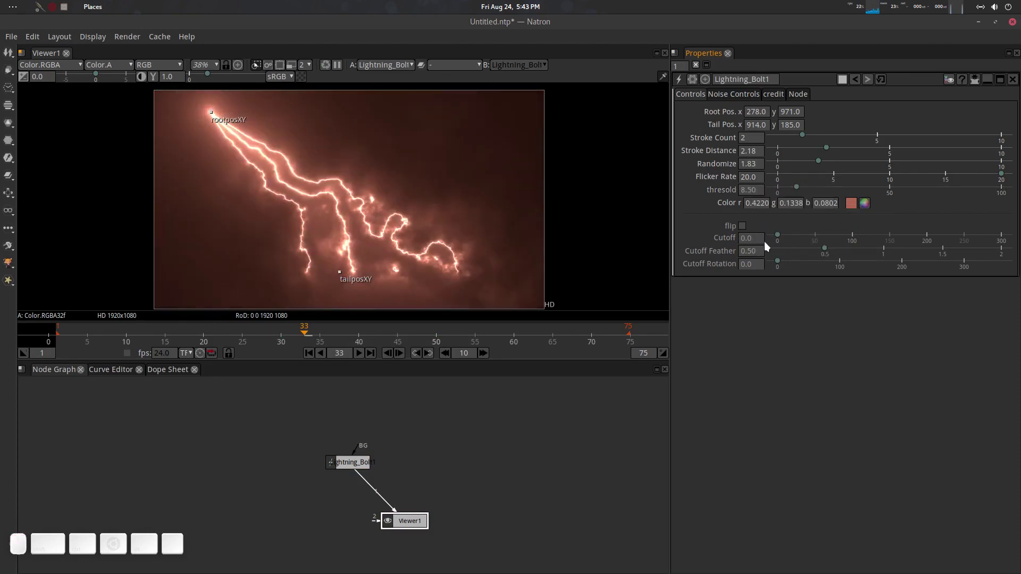
Try light blue and violet as the bolt's color and cancel the color change
click(850, 203)
click(556, 199)
click(553, 209)
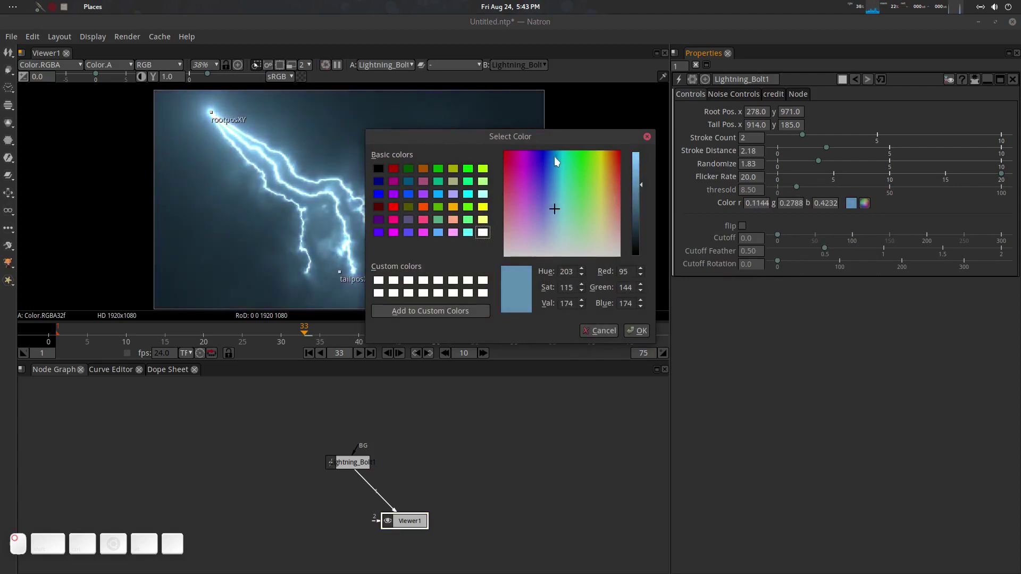
drag(579, 145, 831, 134)
mouse_move(809, 189)
mouse_down()
mouse_move(776, 204)
mouse_move(754, 178)
mouse_move(805, 205)
mouse_up()
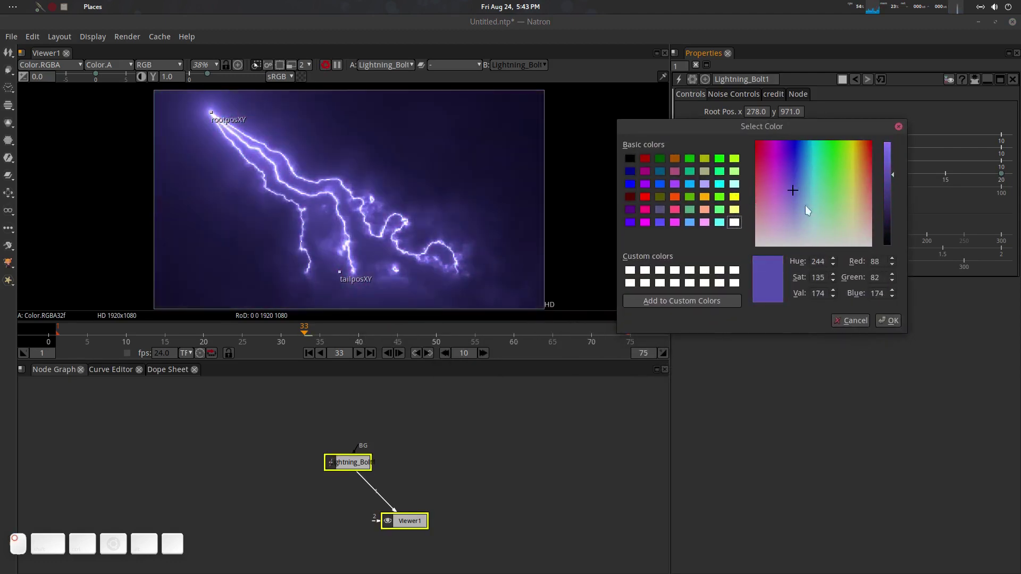
click(850, 321)
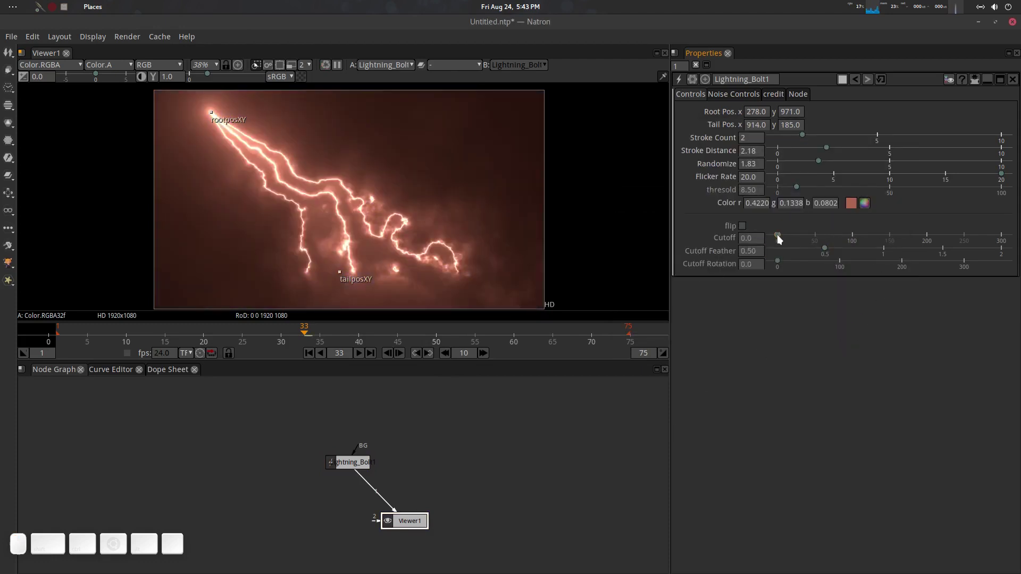
Turn on flip for the bolt's cutoff and set Cutoff to about 173.20
drag(776, 235, 896, 248)
click(740, 239)
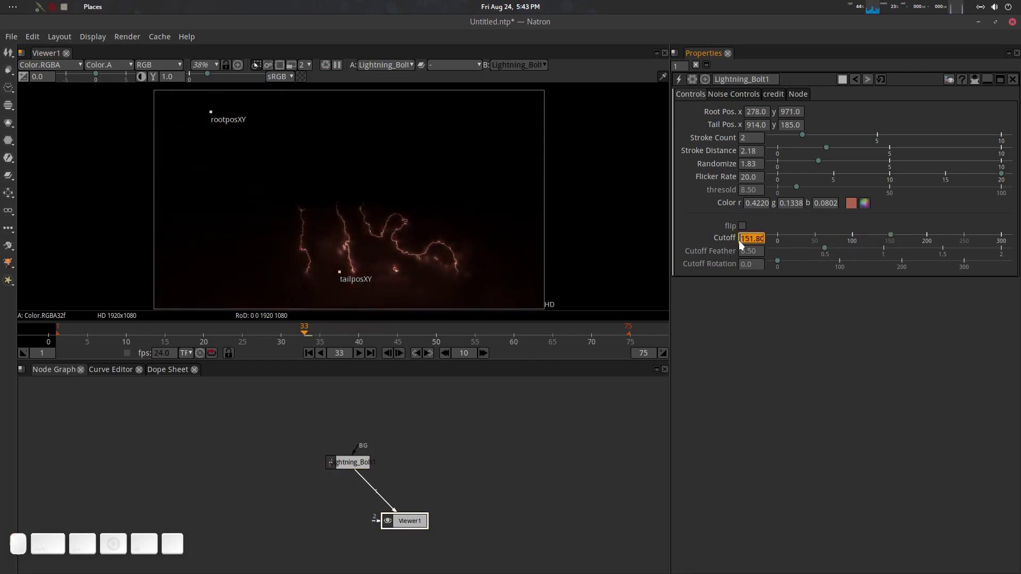
click(742, 226)
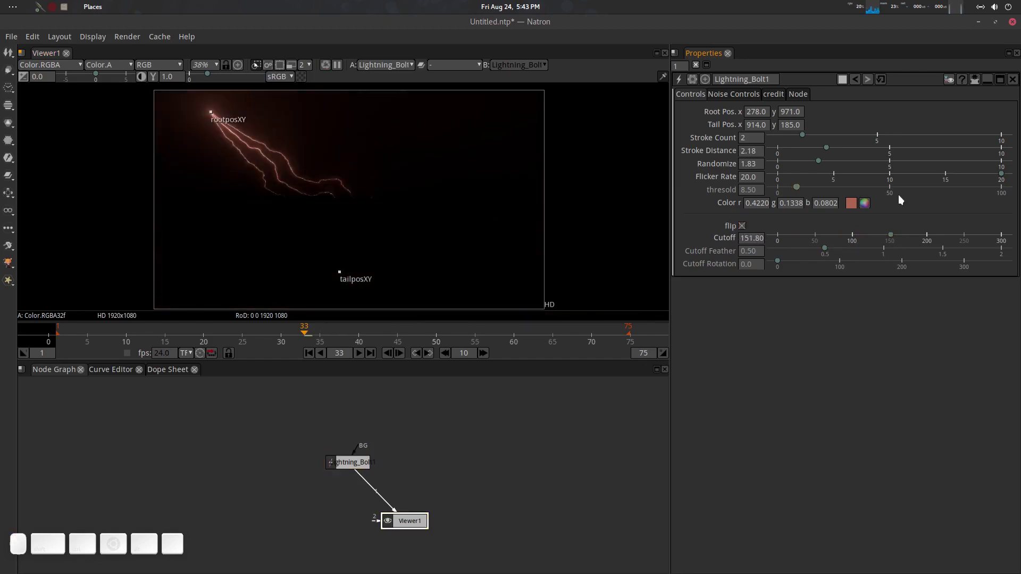
mouse_move(893, 235)
mouse_down()
mouse_move(834, 240)
mouse_move(942, 234)
mouse_move(769, 250)
mouse_move(906, 231)
mouse_up()
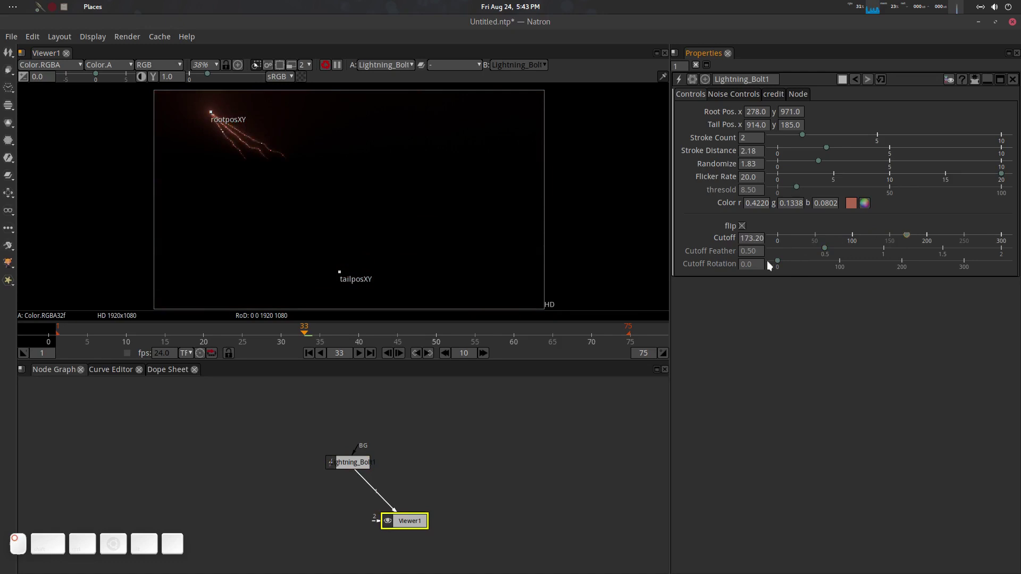
Try Cutoff Feather at 0.10 and about 1.395, and reset it to its default
drag(815, 250, 729, 257)
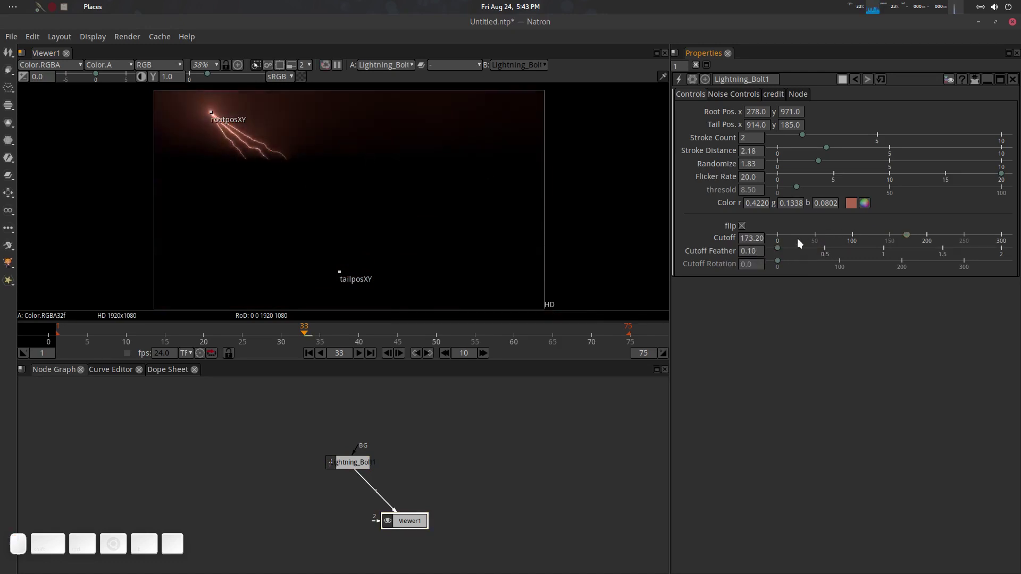
drag(777, 249, 896, 251)
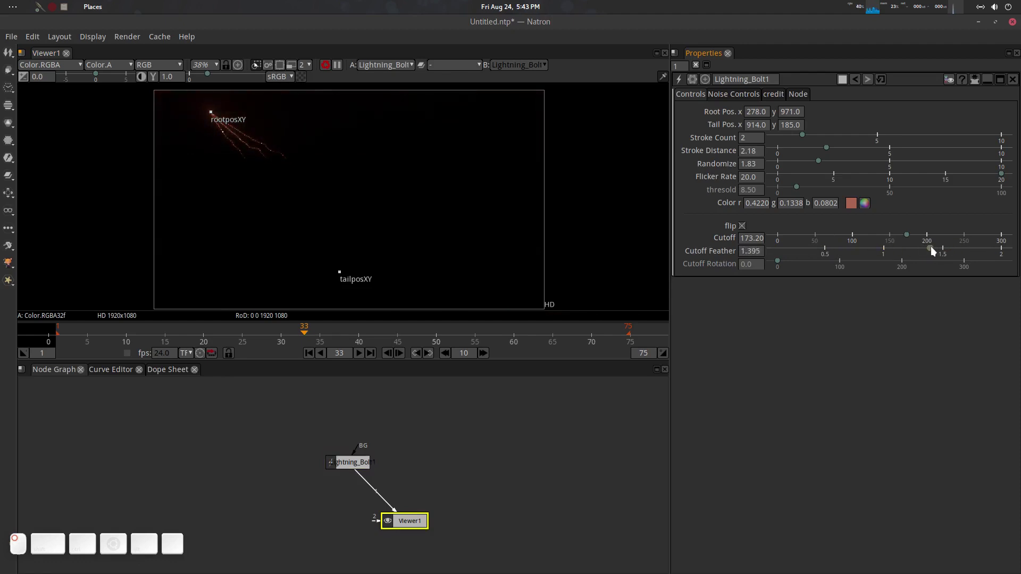
right_click(747, 251)
click(761, 270)
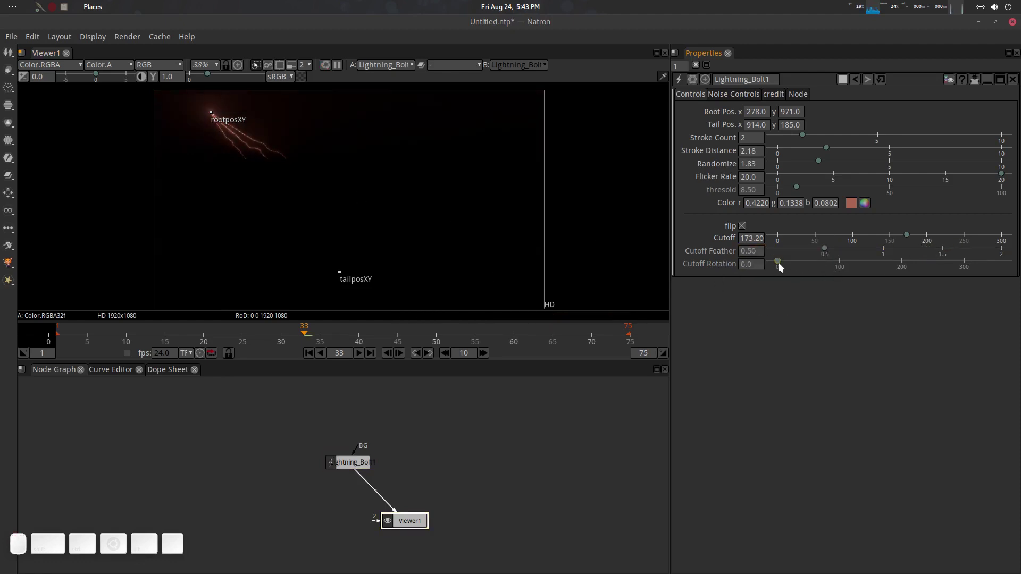
Try the Cutoff Rotation slider, leave it at 0, and view the cut-off bolt at frame 34
drag(778, 263, 755, 273)
drag(346, 337, 313, 335)
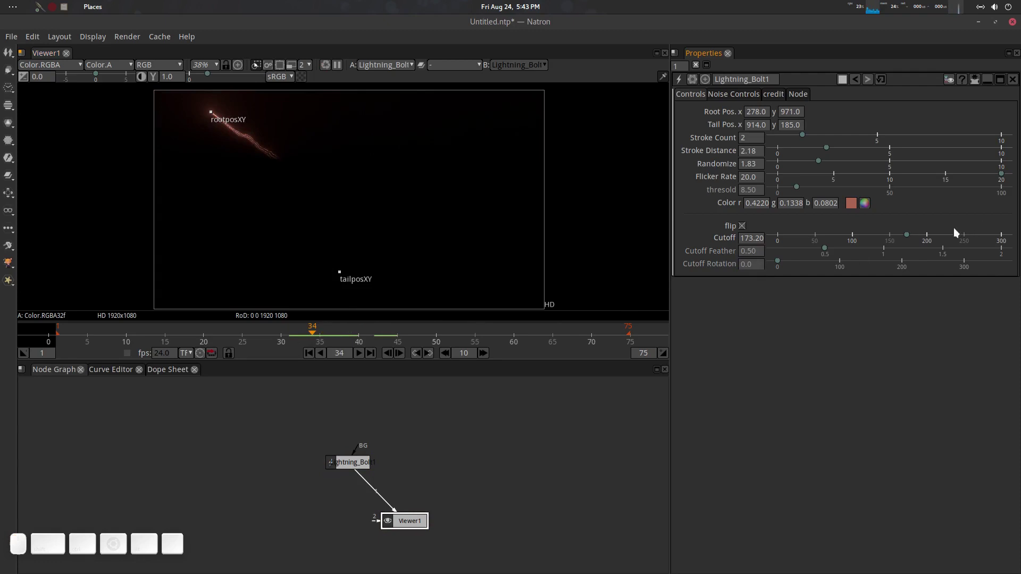
Return Cutoff to 0, turn flip off, and view the full bolt at frame 40
drag(907, 241, 777, 240)
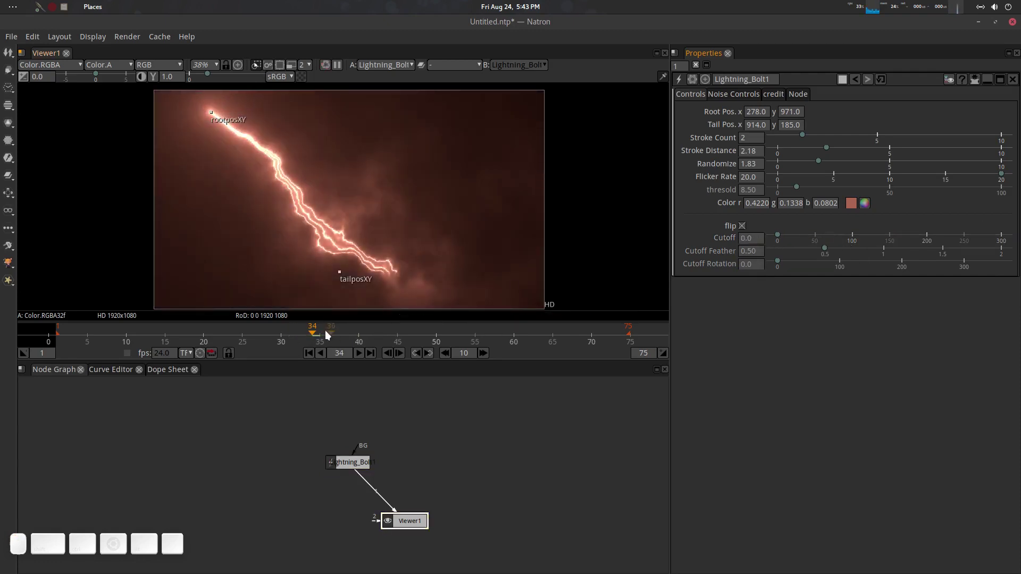
drag(326, 335, 359, 334)
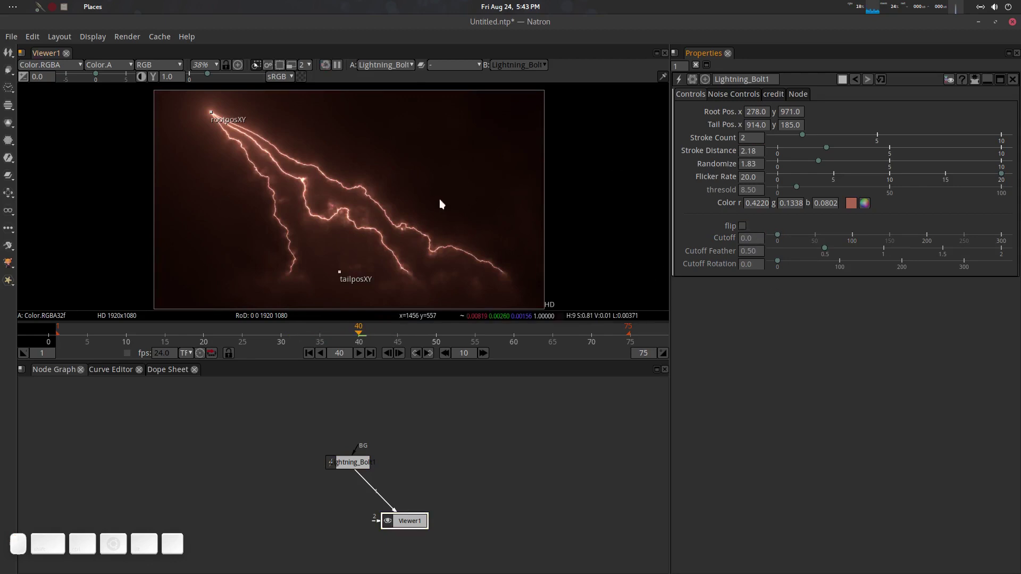
Keyframe the bolt's root position at about 231, 979 on frame 40 and about 474, 423 on frame 16
mouse_move(213, 120)
mouse_down()
mouse_move(364, 167)
mouse_move(168, 130)
mouse_move(202, 112)
mouse_up()
right_click(728, 109)
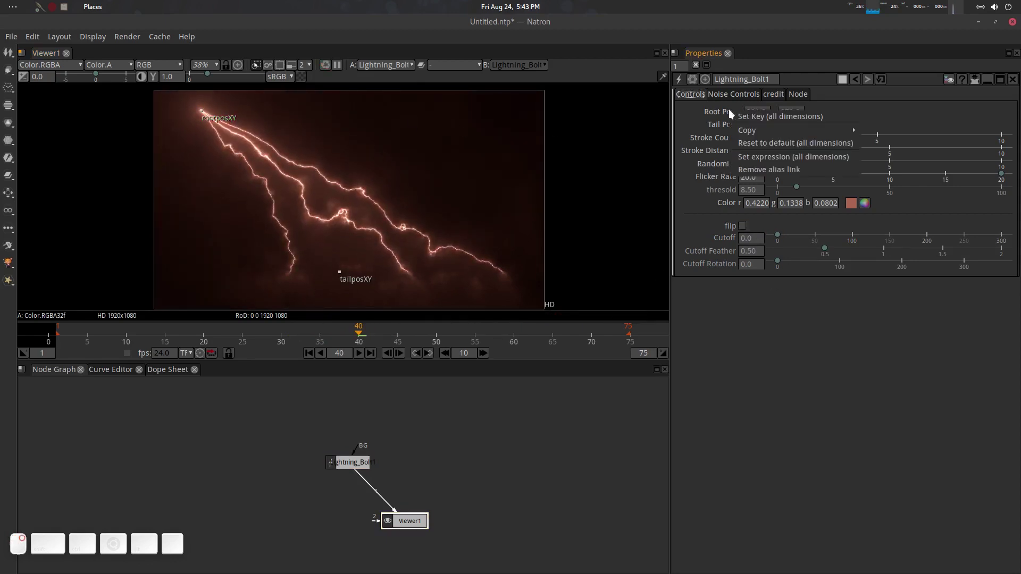
click(747, 113)
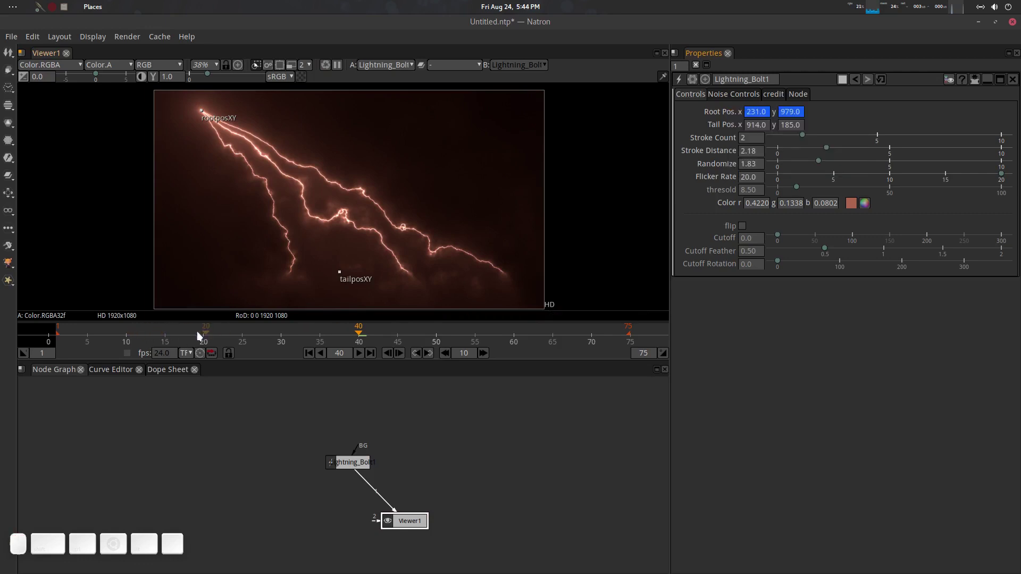
click(173, 335)
drag(203, 113, 258, 227)
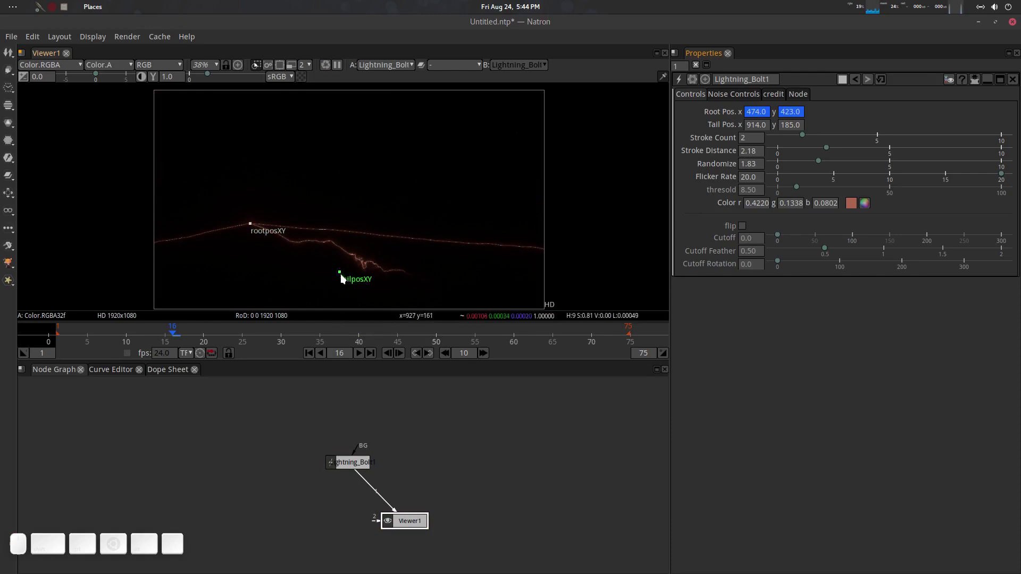
Keyframe the tail position near the image's upper right on frame 16 and at about 1378, 141 on frame 36
drag(341, 276, 456, 110)
right_click(734, 129)
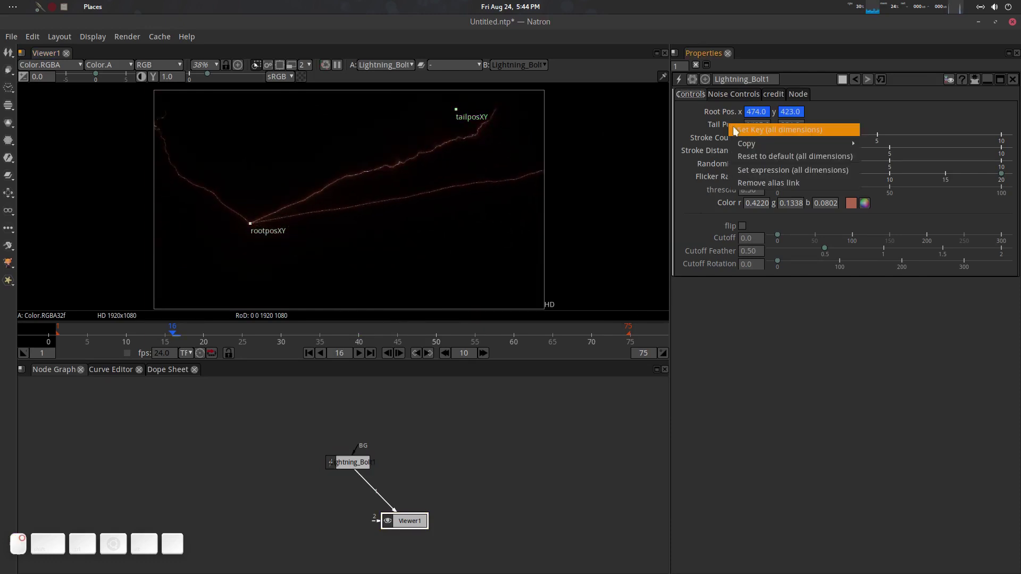
click(748, 133)
drag(170, 334, 327, 334)
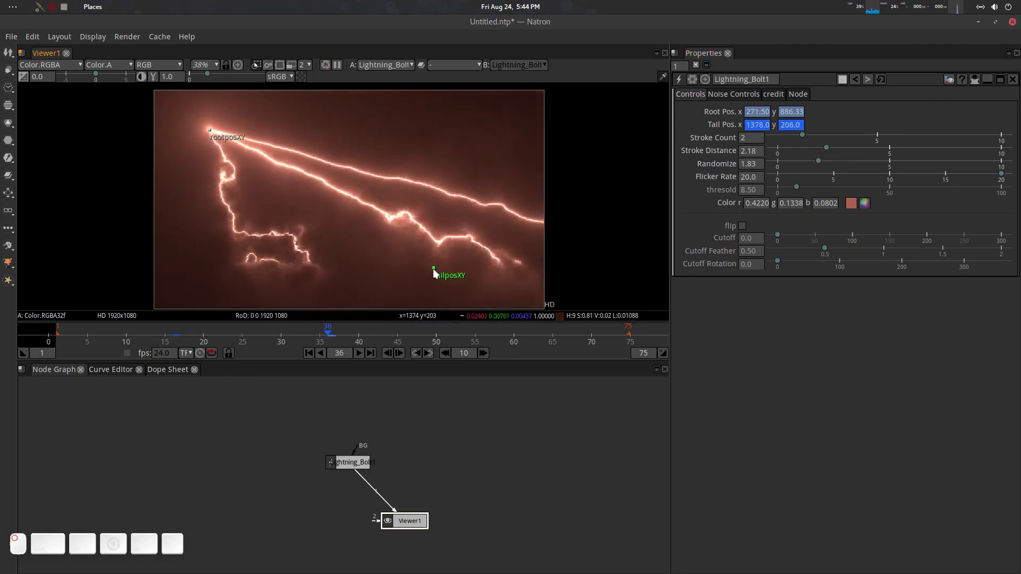
click(751, 163)
mouse_move(327, 335)
mouse_down()
mouse_move(110, 345)
mouse_move(335, 336)
mouse_up()
Remove the animation from all dimensions of the root and tail positions and check the bolt at frame 22
right_click(729, 111)
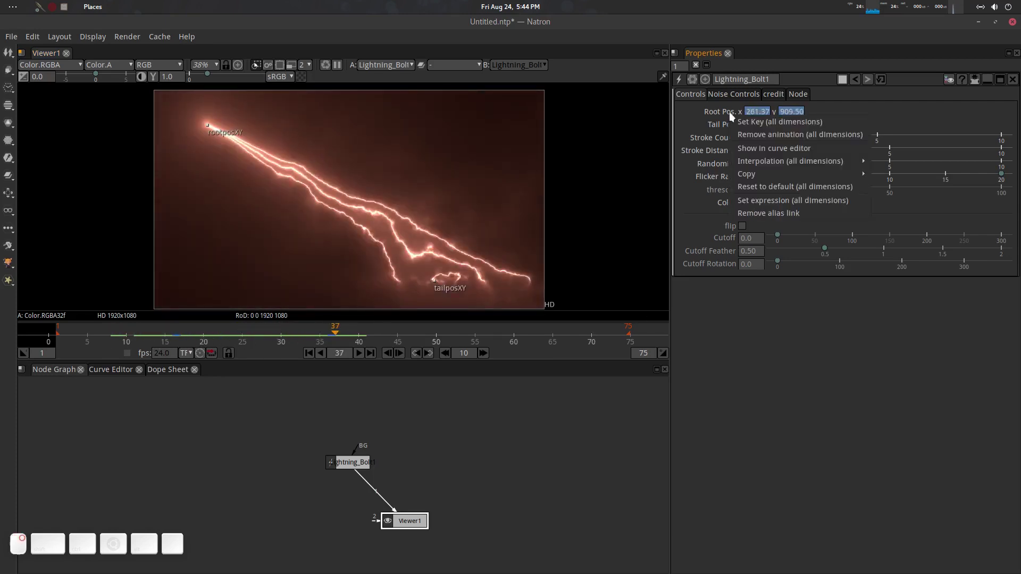
click(767, 133)
right_click(726, 122)
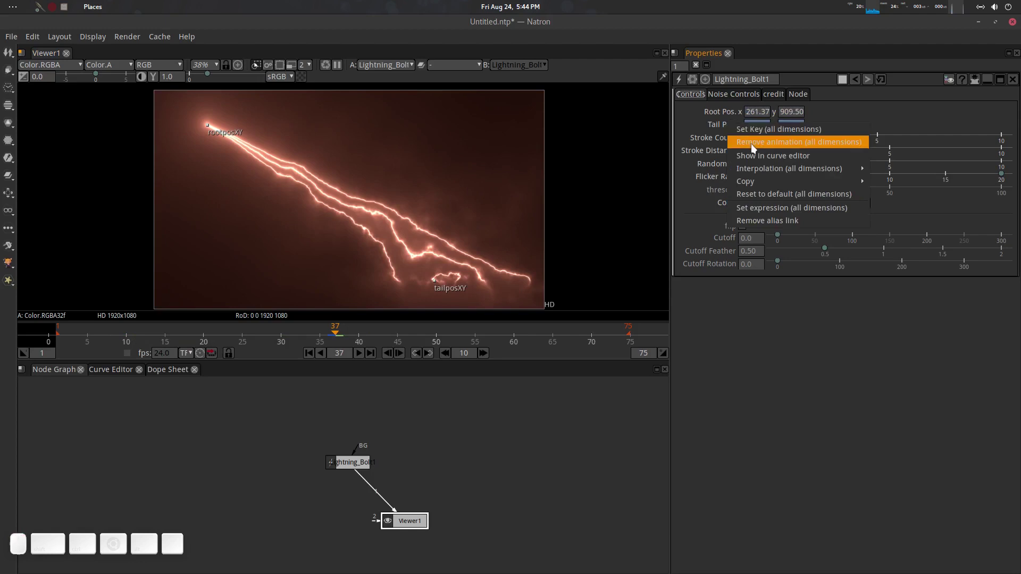
click(751, 132)
drag(292, 331, 219, 332)
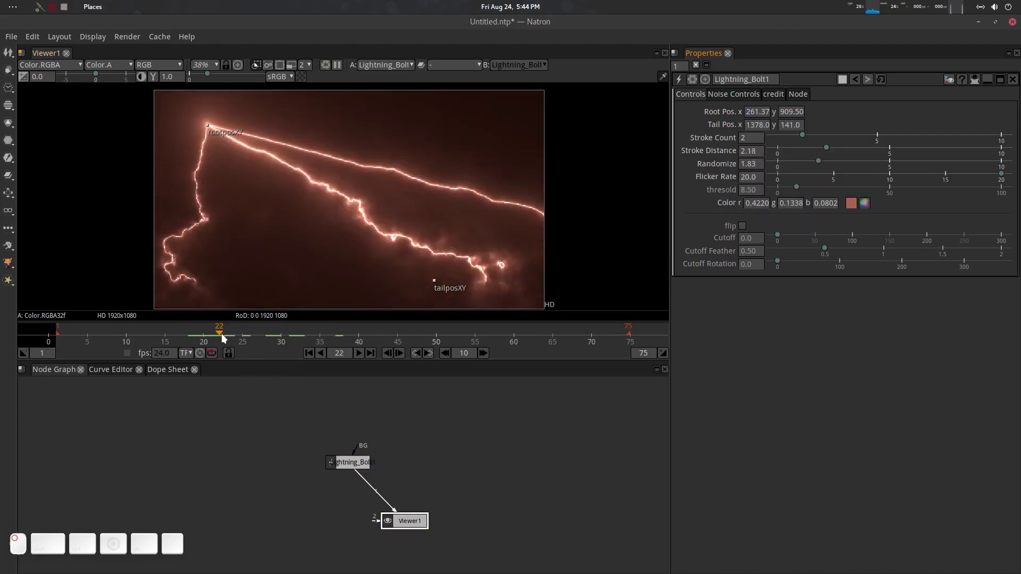
Reposition the Lightning_Bolt1 node slightly in the graph and merge its Noise Size x and y into a single value
drag(505, 461, 503, 438)
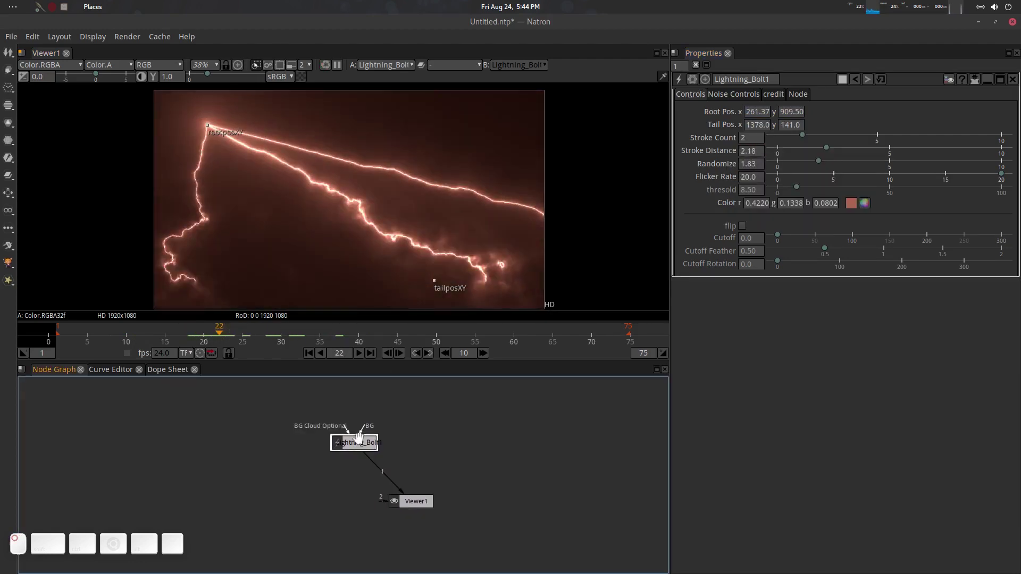
drag(358, 442, 350, 458)
click(741, 94)
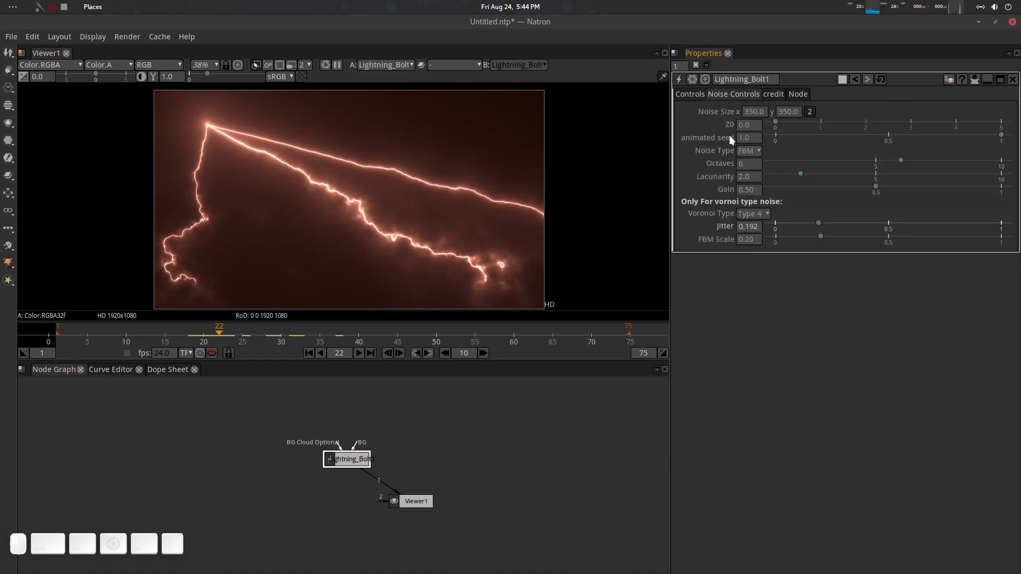
click(810, 112)
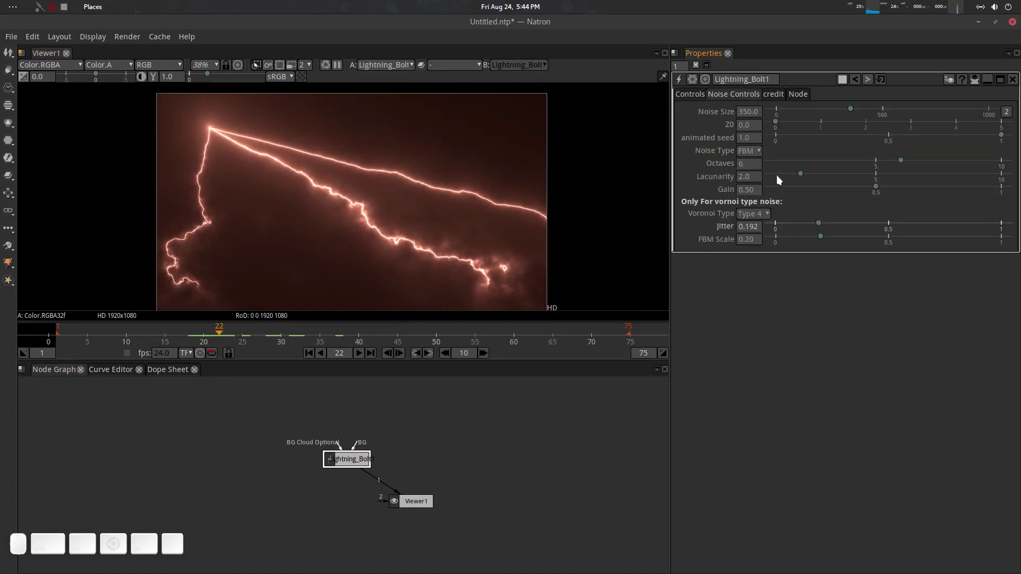
Review the Noise Type options, keep FBM, and set Noise Size to about 399
click(758, 151)
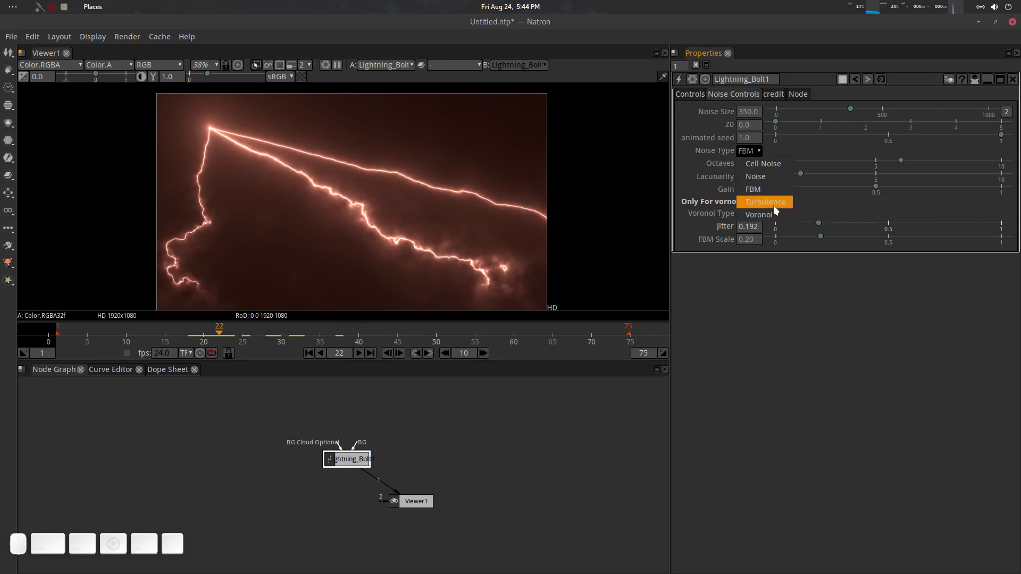
click(754, 149)
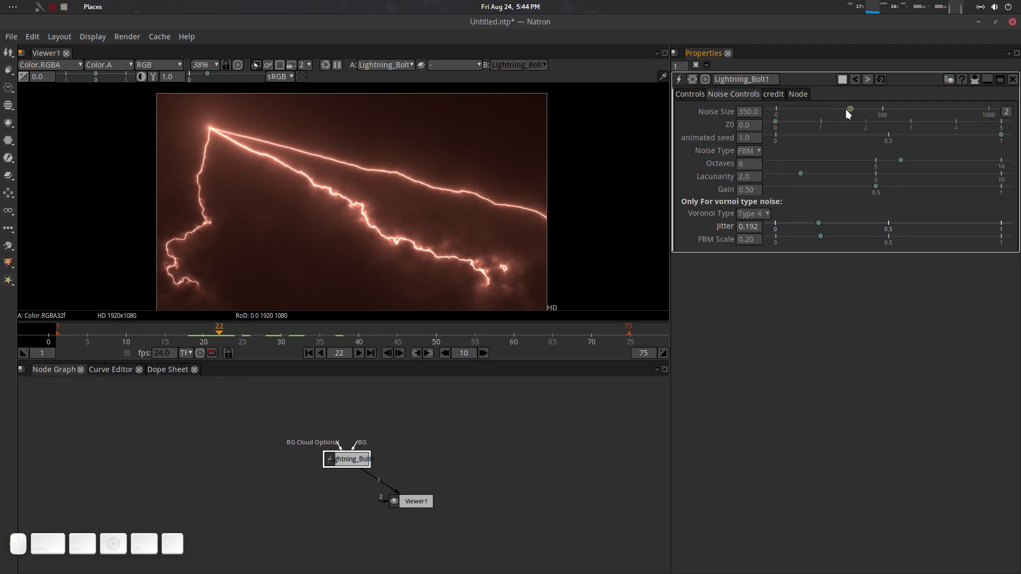
mouse_move(850, 111)
mouse_down()
mouse_move(764, 115)
mouse_move(873, 110)
mouse_move(862, 111)
mouse_up()
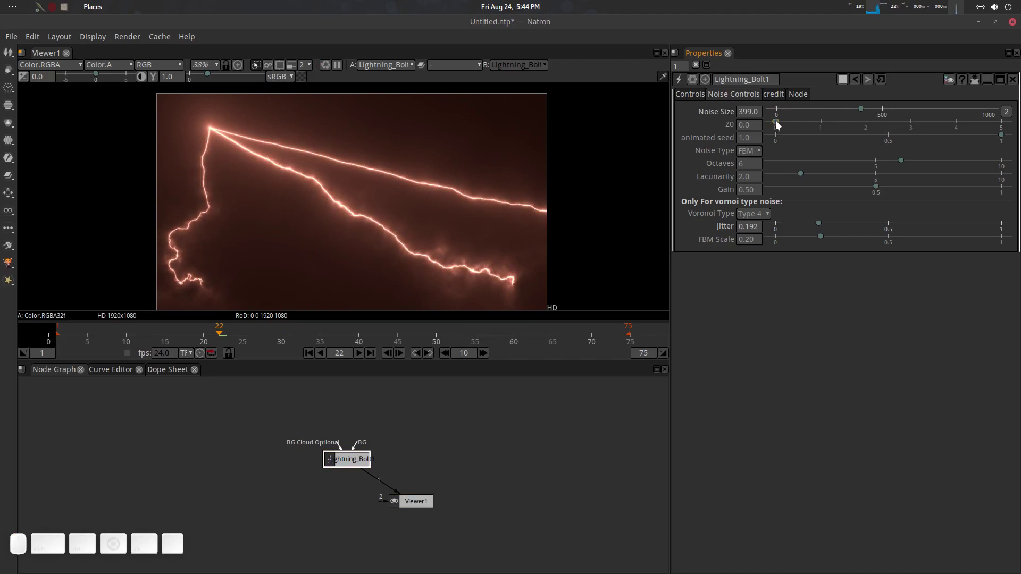
Try the Z0 slider, leave it at 0, and try animated seed at 0 while scrubbing to frame 29
mouse_move(778, 124)
mouse_down()
mouse_move(927, 113)
mouse_move(760, 125)
mouse_up()
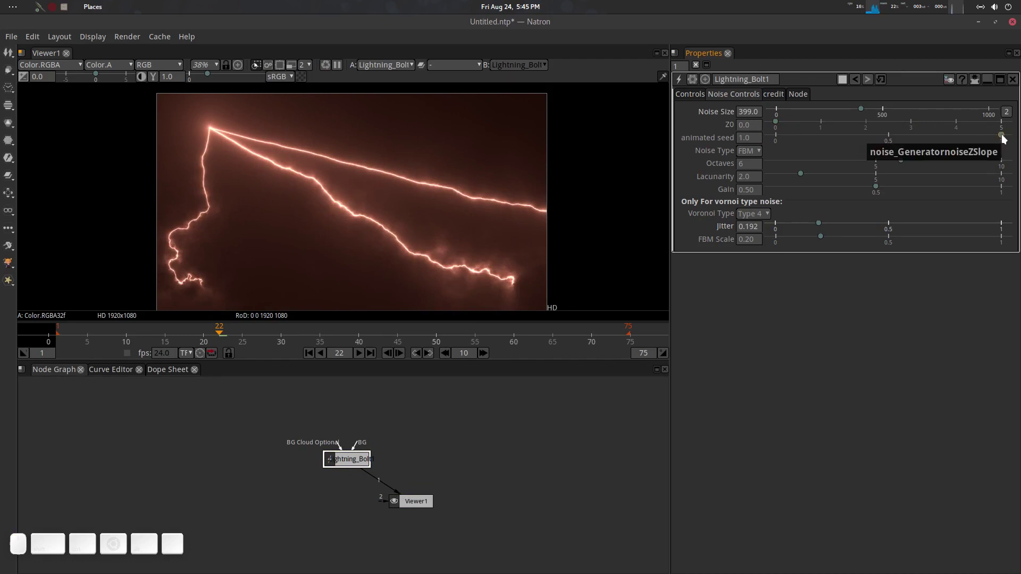
drag(1002, 138, 765, 151)
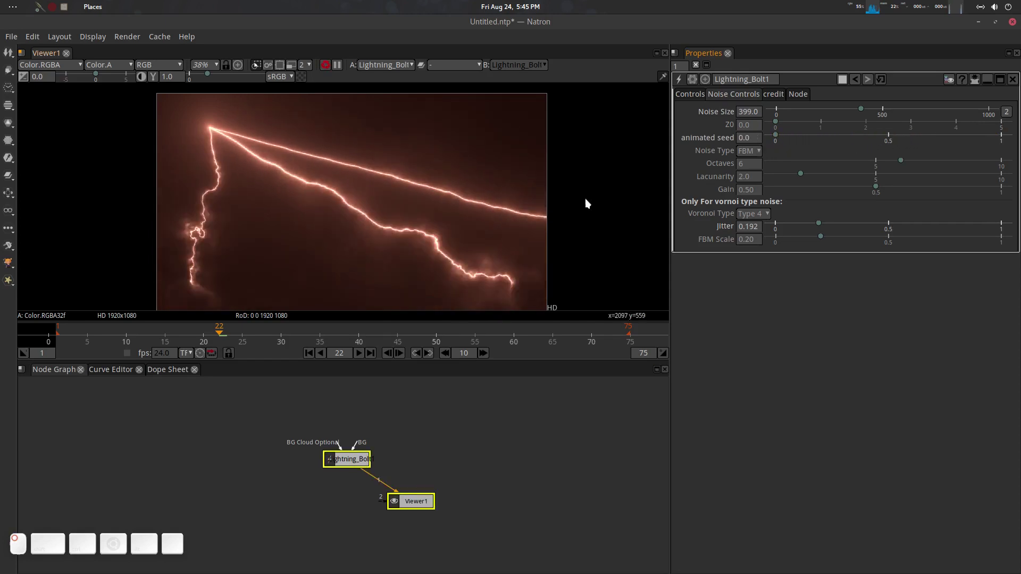
drag(219, 333, 275, 335)
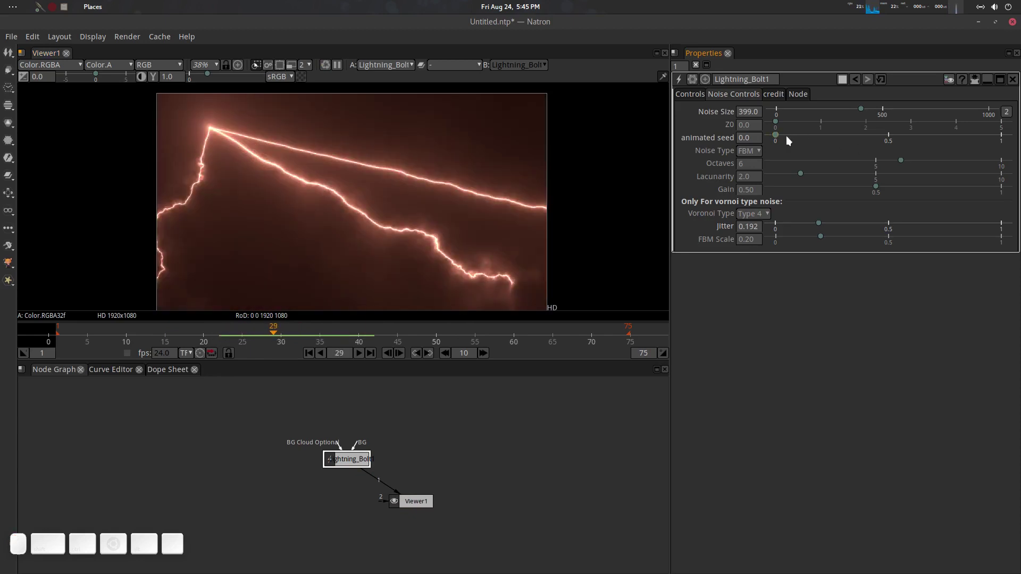
Set animated seed to 1.0 and Flicker Rate to 0, comparing the bolt at frames 48 and 37
drag(788, 140, 1003, 136)
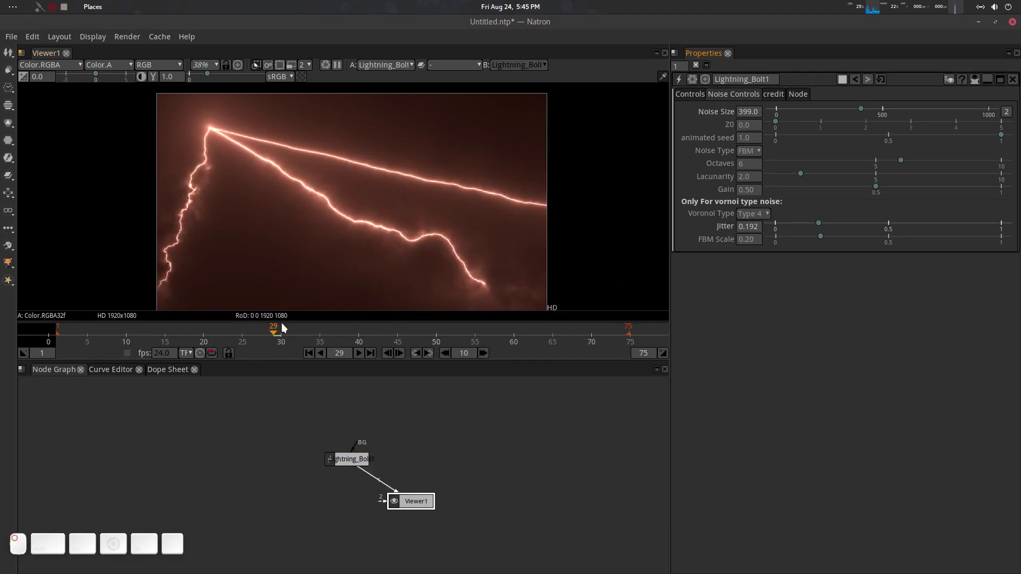
drag(275, 330, 322, 332)
drag(342, 333, 421, 335)
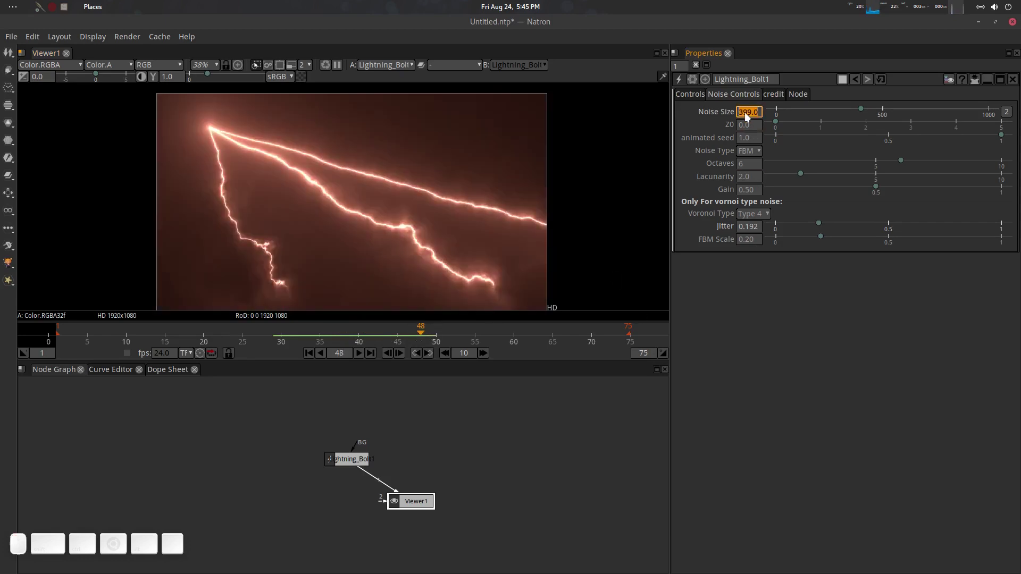
click(690, 94)
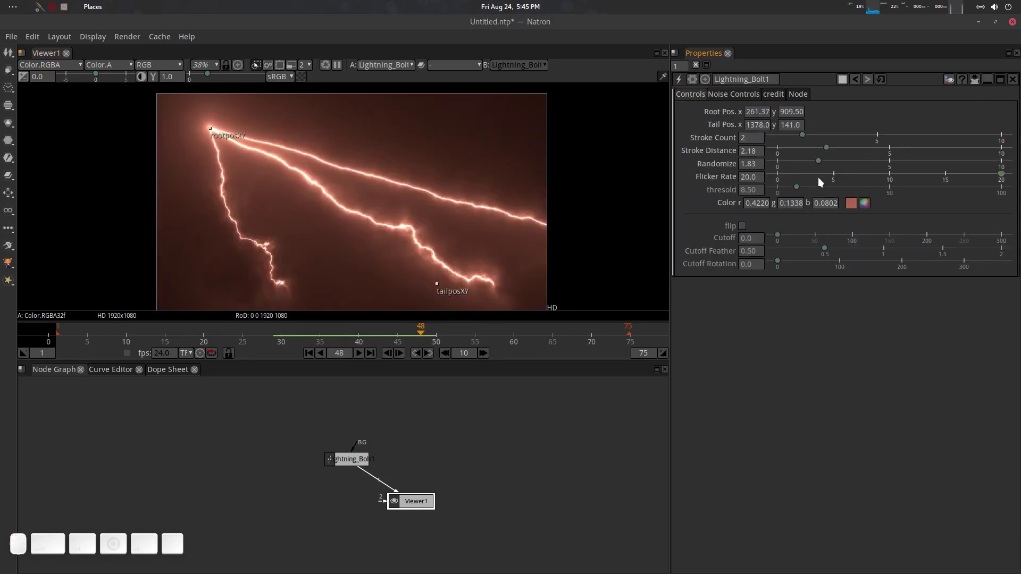
click(732, 94)
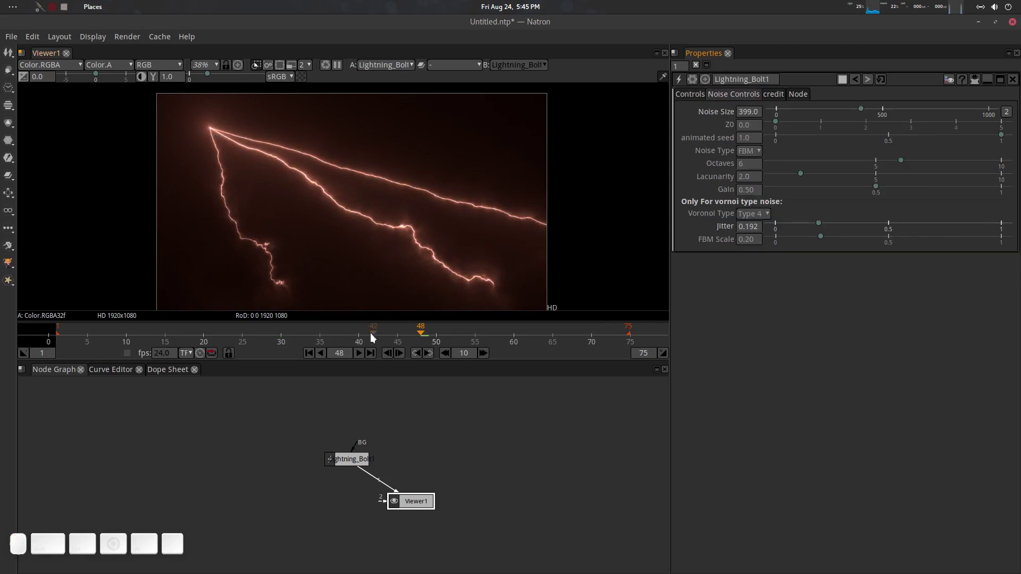
drag(394, 333, 336, 334)
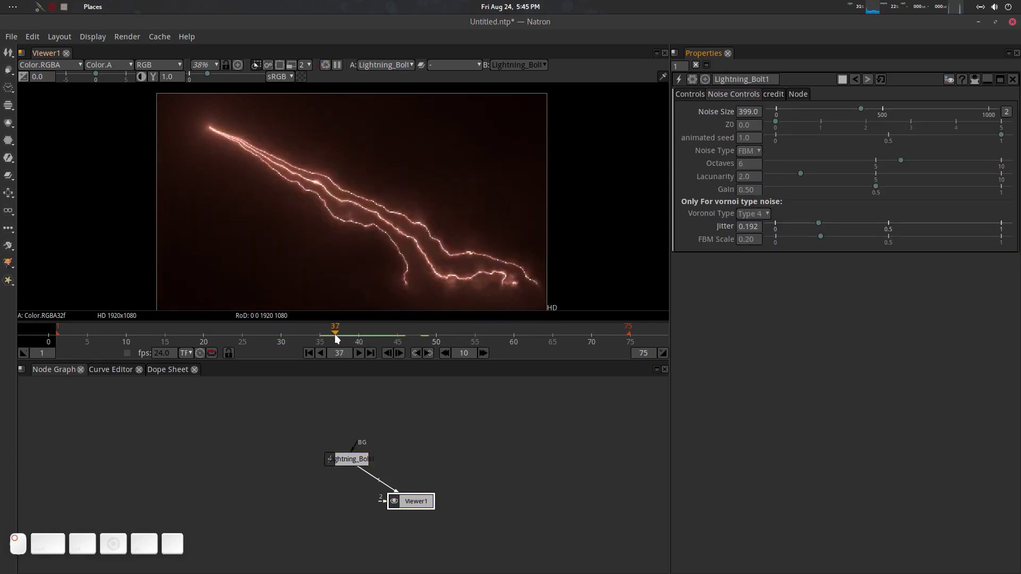
Try animated seed and Randomize both at 0, scrubbing the timeline to frames 48 and 43 to compare the motion
drag(891, 139, 770, 158)
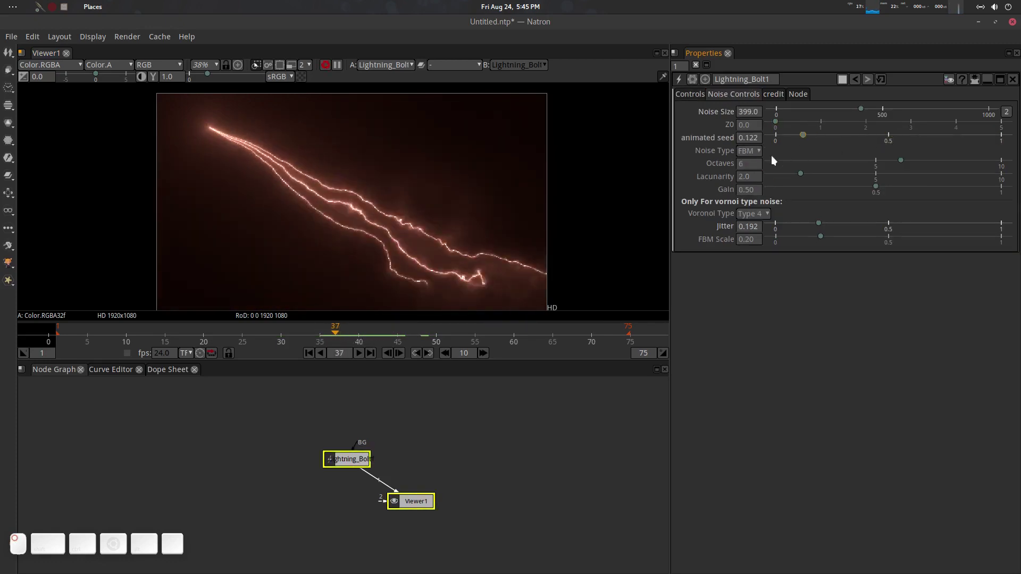
drag(336, 334, 420, 332)
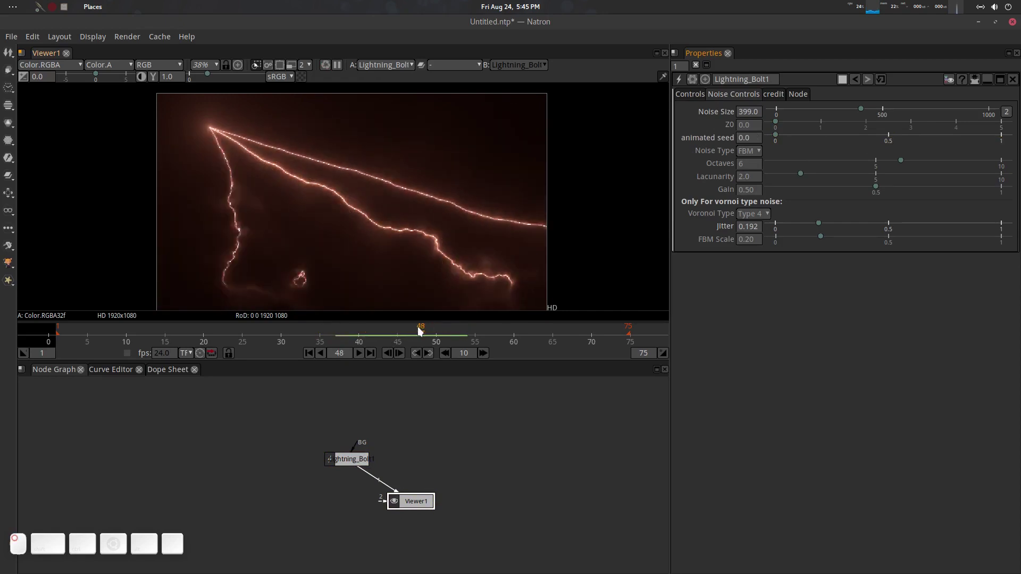
click(689, 94)
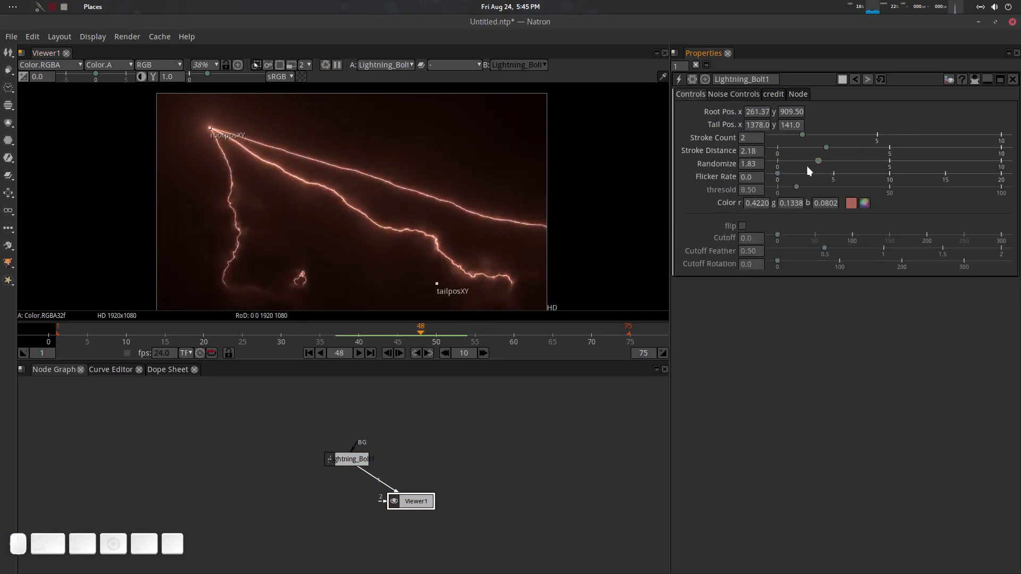
drag(818, 161, 617, 202)
drag(421, 333, 361, 336)
Restore animated seed to 1.0 and preview the bolt's changing shape up to frame 37
click(740, 96)
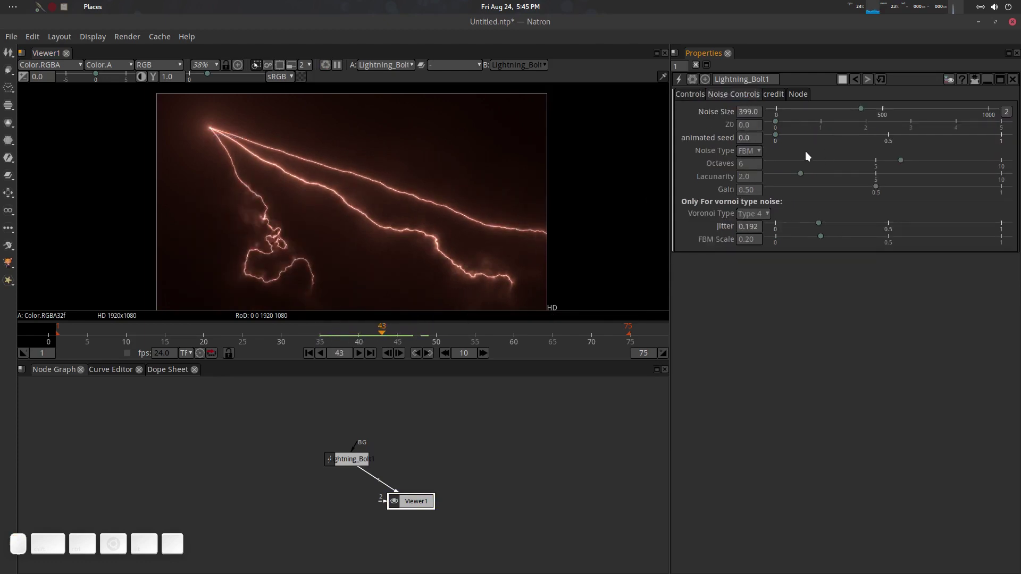
drag(775, 134, 1002, 134)
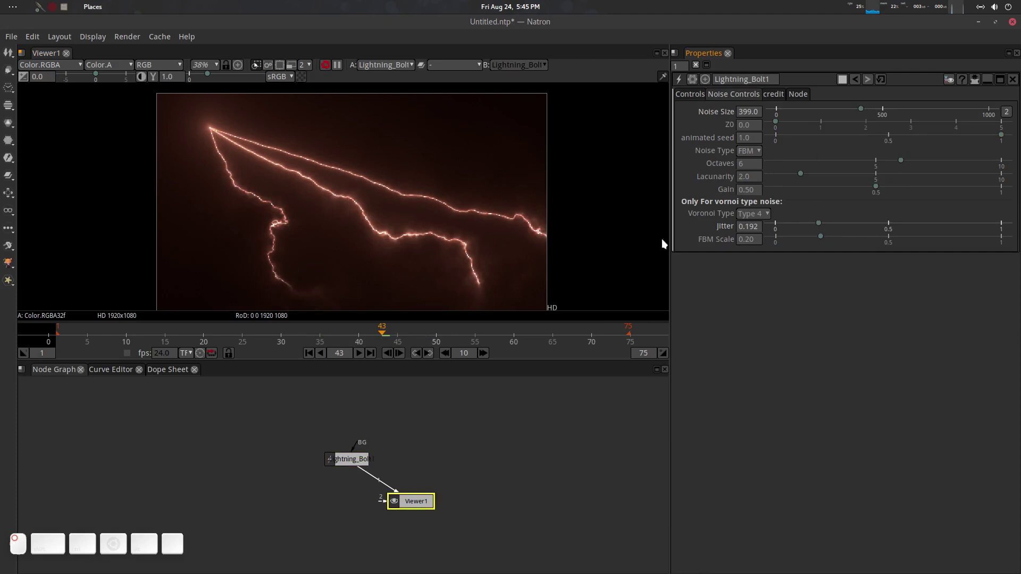
drag(305, 332, 335, 330)
Reset Randomize and Flicker Rate to their defaults, and with the noise controls showing, review the bolt's animation at frame 36
click(689, 94)
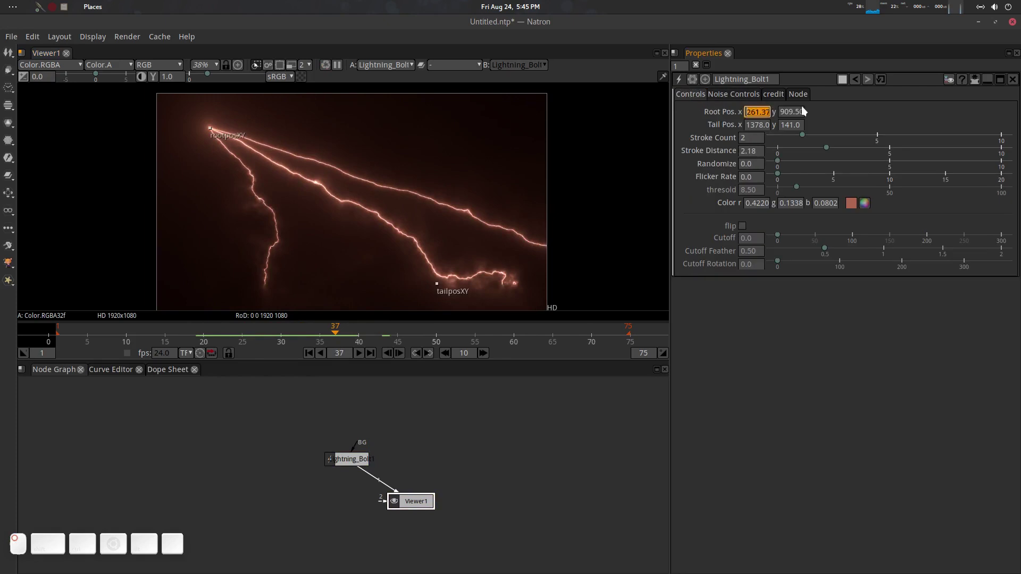
right_click(758, 163)
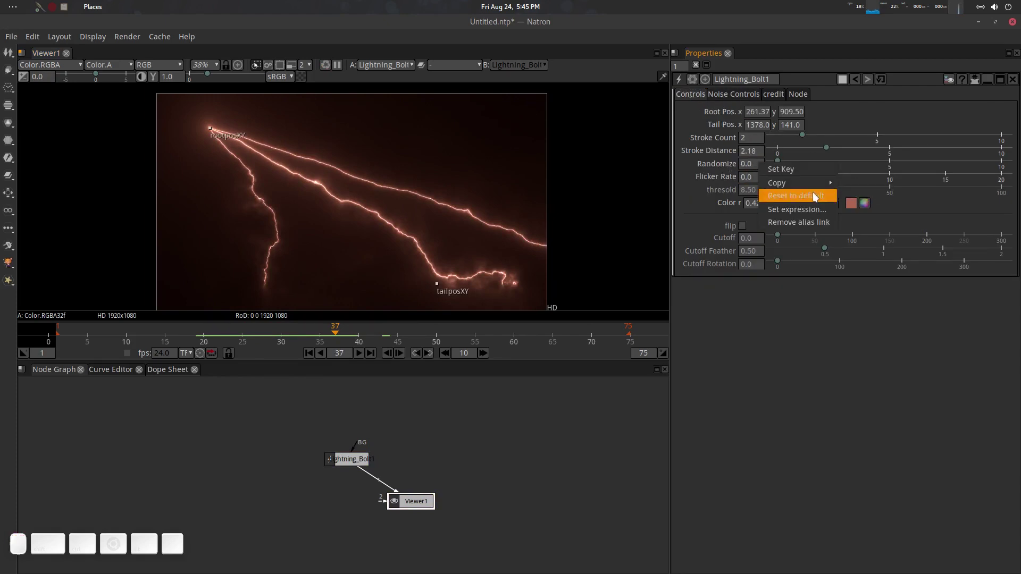
click(817, 197)
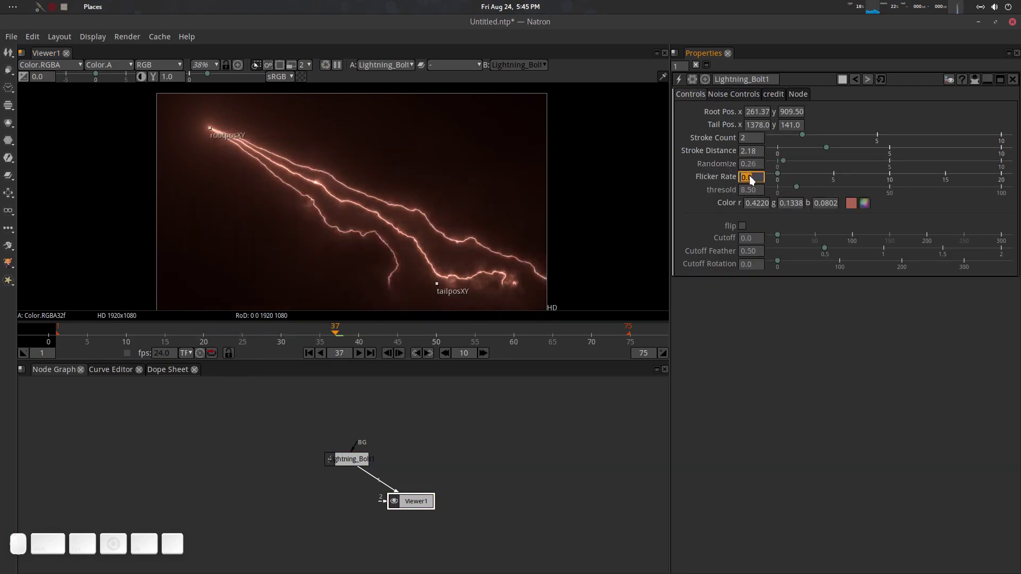
right_click(751, 180)
click(791, 211)
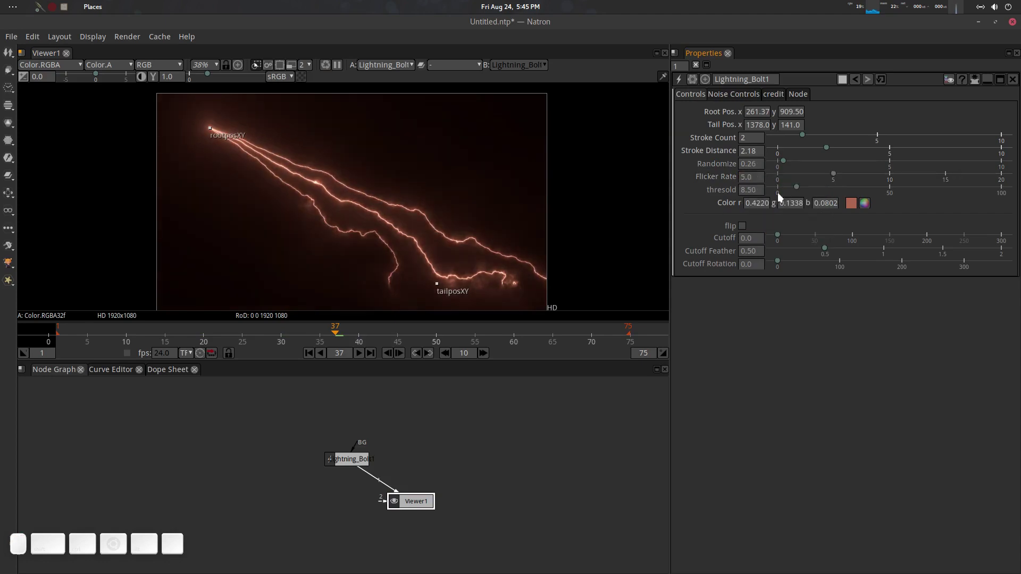
click(739, 94)
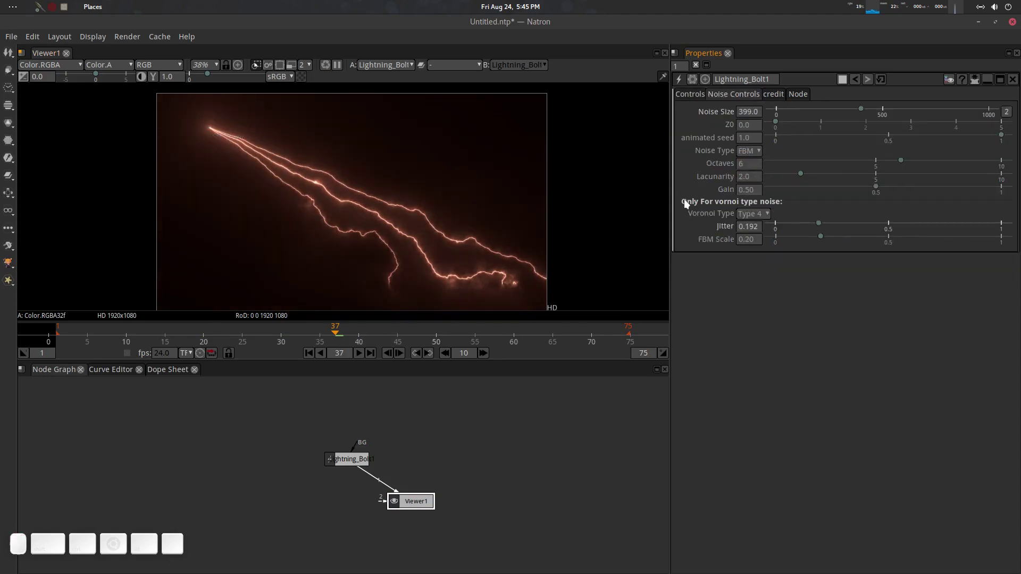
drag(382, 331, 327, 336)
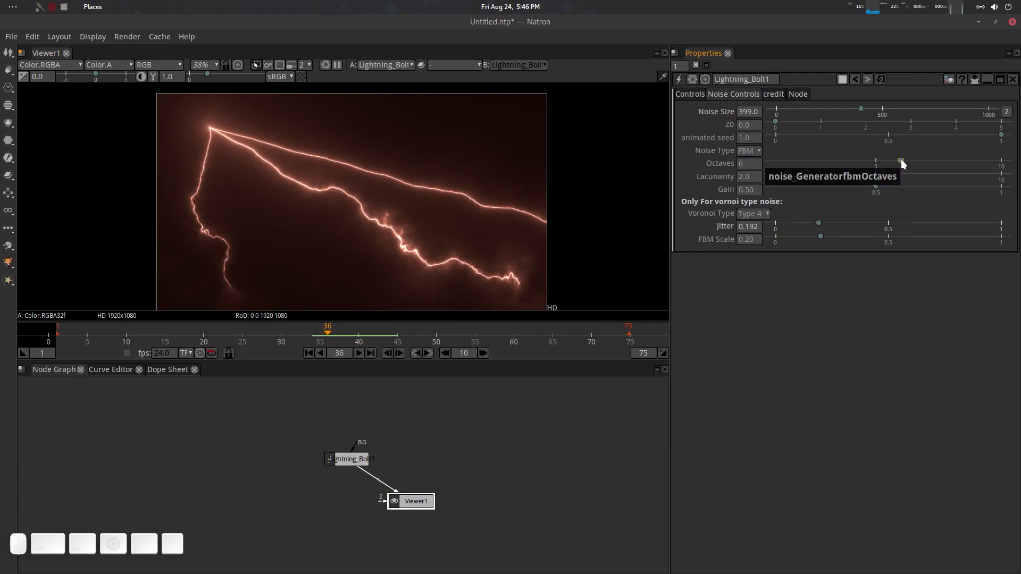
Set the lightning bolt noise's Octaves to 4, keeping the FBM noise type
click(742, 164)
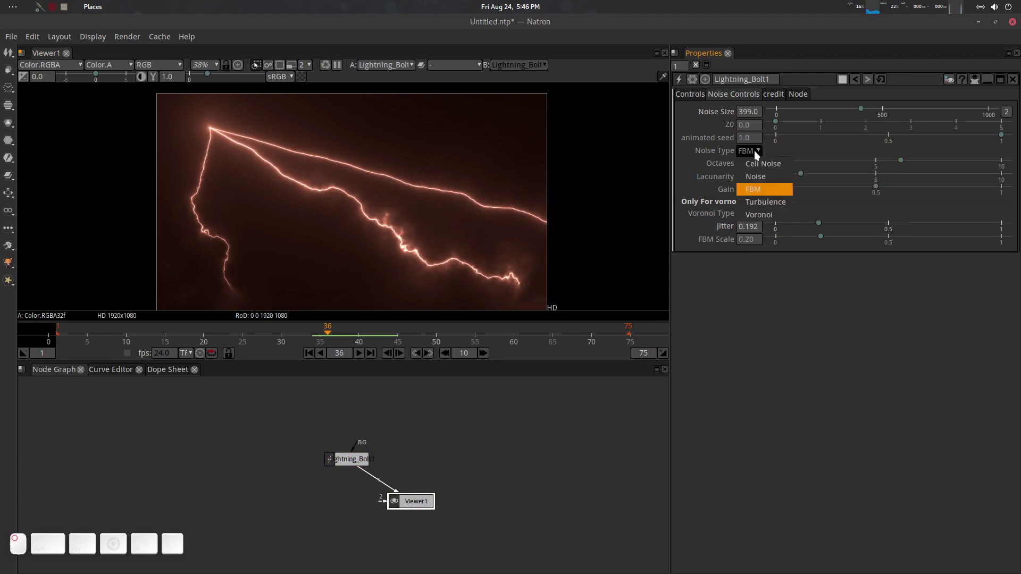
drag(907, 158, 852, 176)
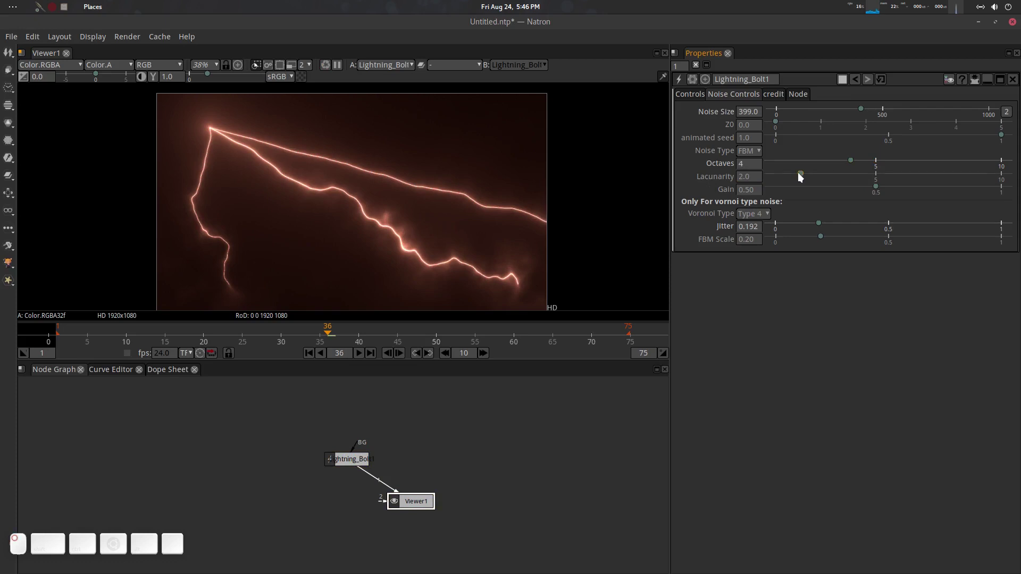
Try Lacunarity at 3.48 and 2.63 and Gain at 0.496, resetting each to its default
drag(799, 173, 836, 173)
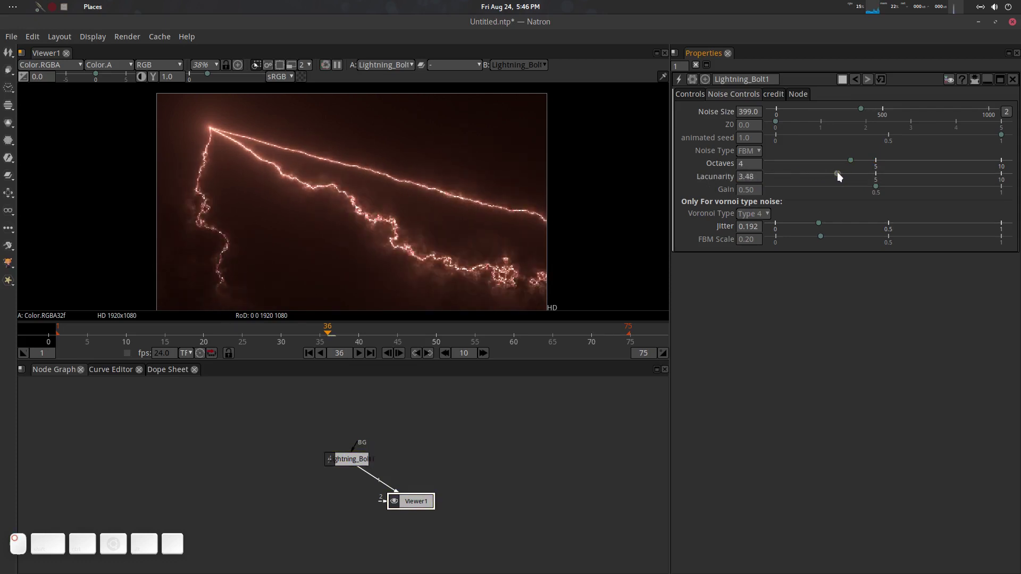
drag(837, 171, 816, 181)
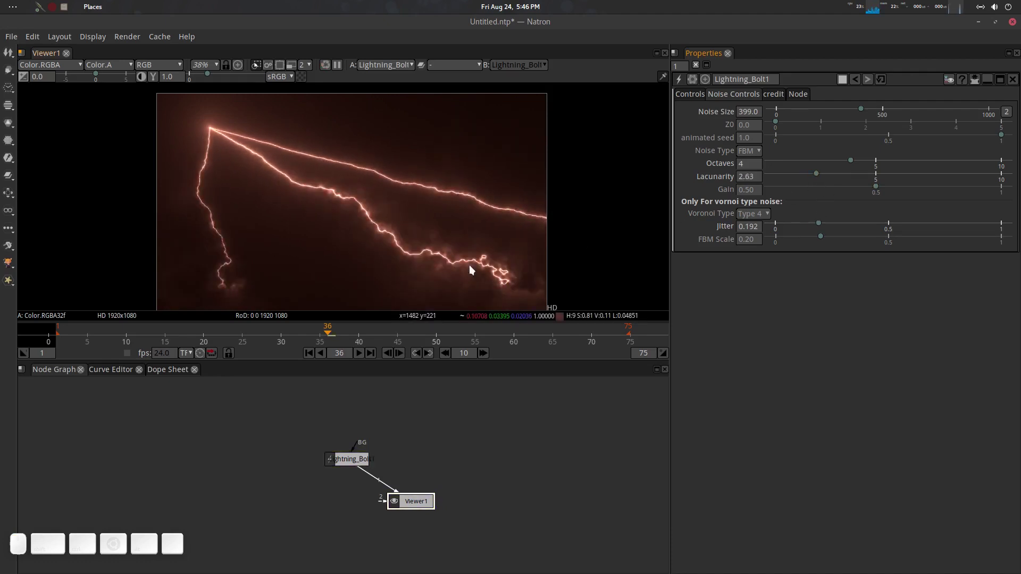
right_click(745, 177)
click(781, 210)
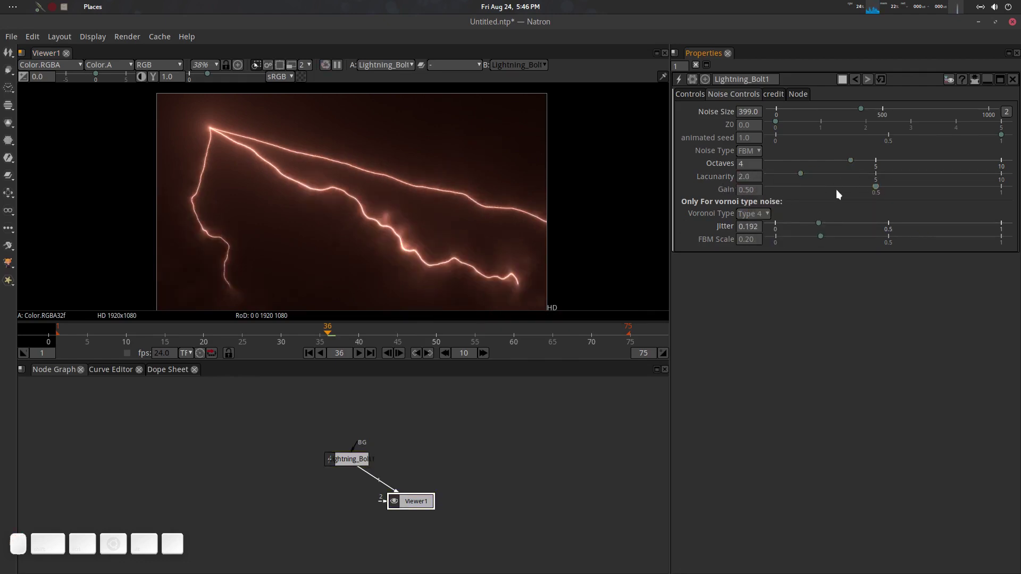
mouse_move(876, 186)
mouse_down()
mouse_move(938, 183)
mouse_move(775, 207)
mouse_move(914, 190)
mouse_move(816, 208)
mouse_move(885, 197)
mouse_move(868, 197)
mouse_up()
right_click(751, 199)
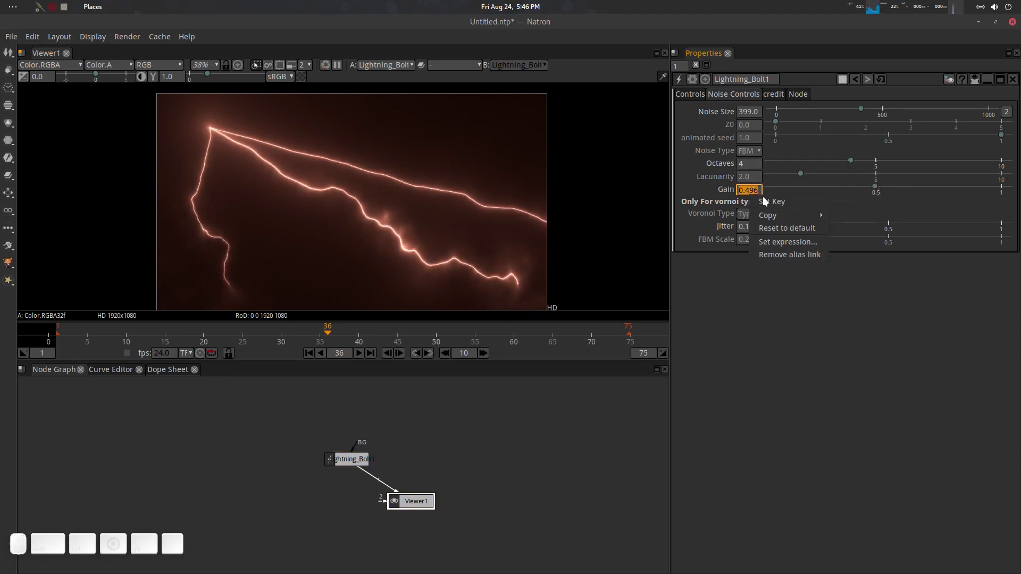
click(799, 228)
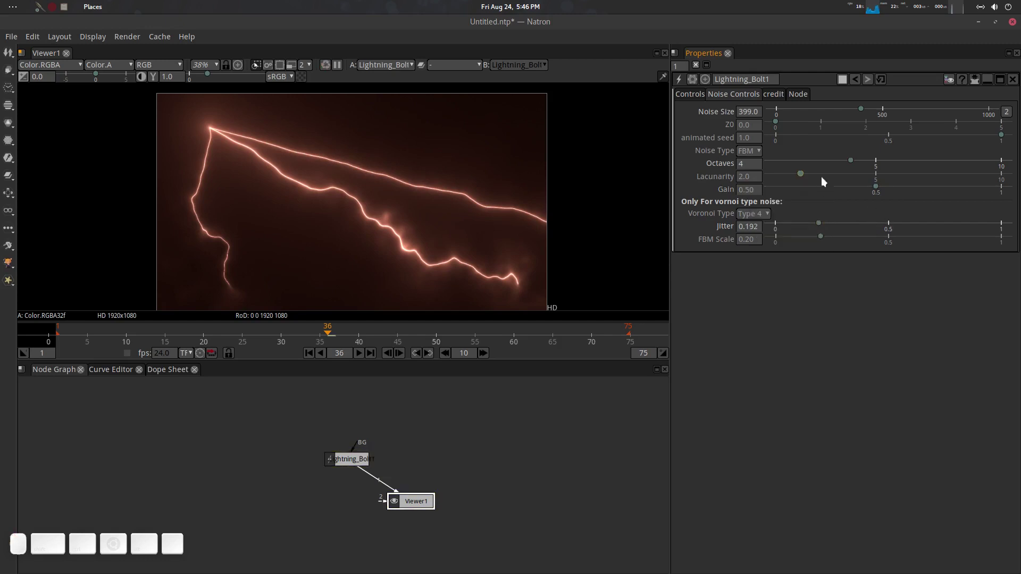
Set Noise Type to Voronoi, check the bolt at frame 37, and keep Voronoi Type at Type 4
click(757, 152)
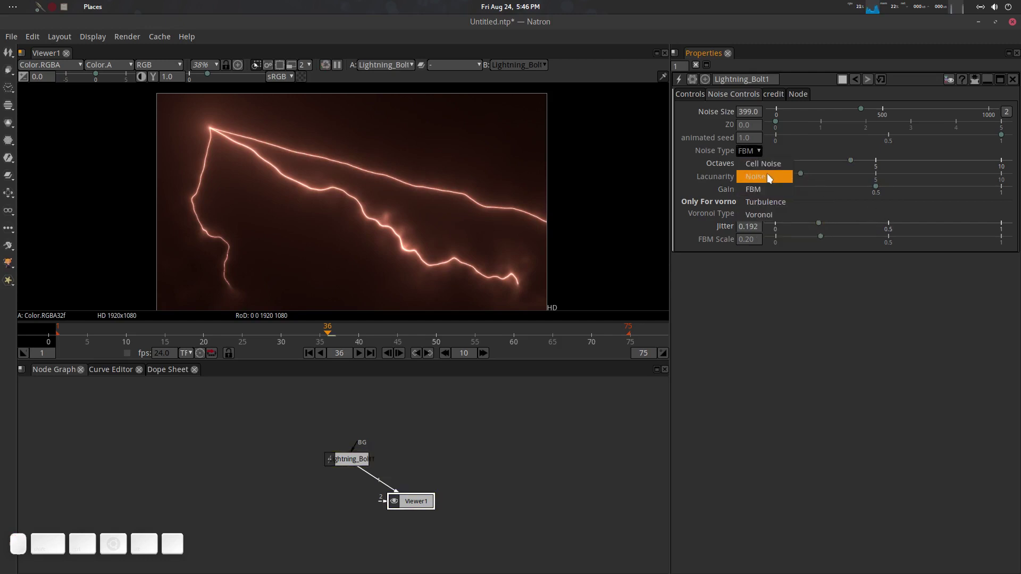
click(773, 215)
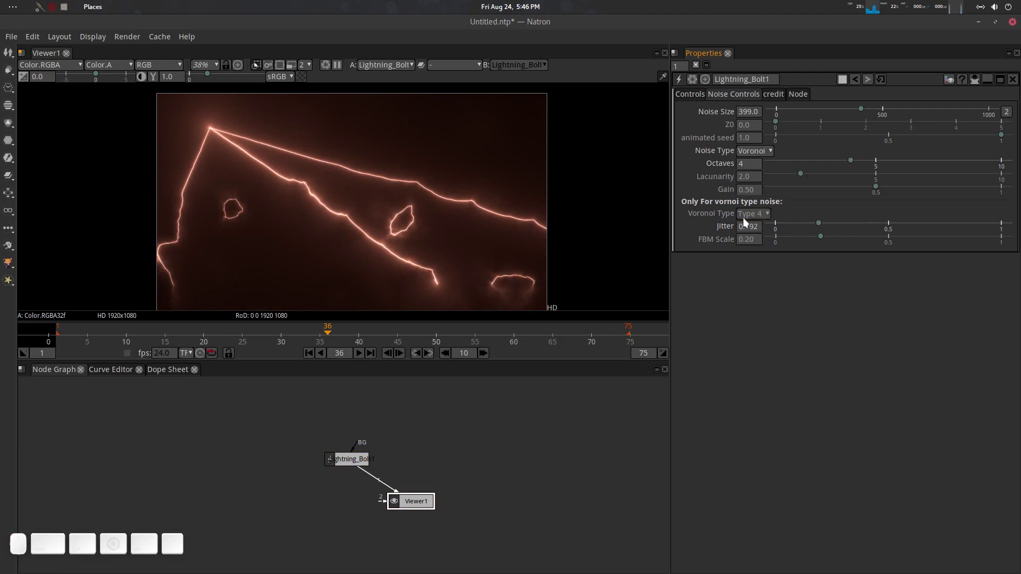
mouse_move(330, 333)
mouse_down()
mouse_move(388, 330)
mouse_move(321, 333)
mouse_move(334, 333)
mouse_up()
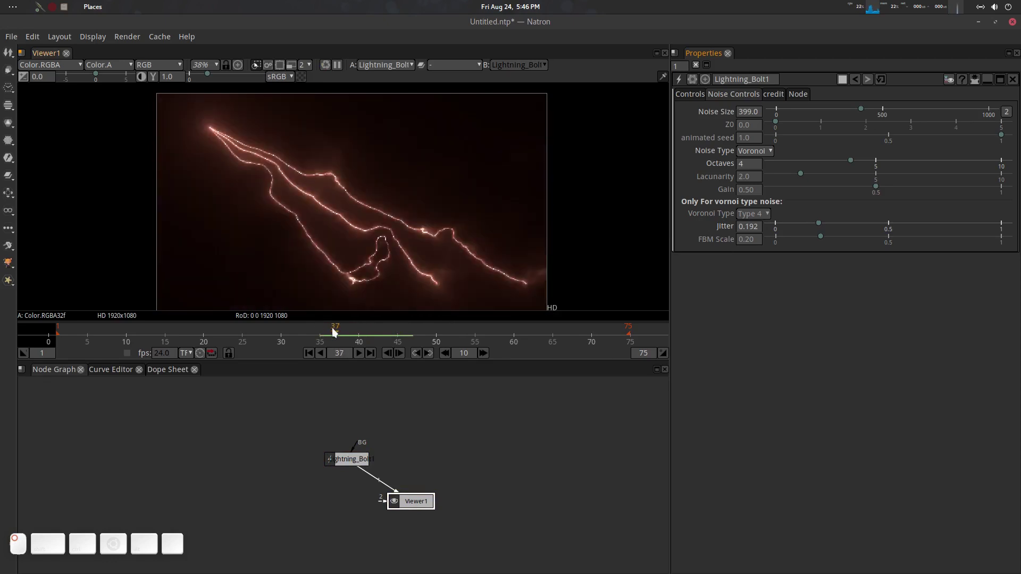
click(767, 213)
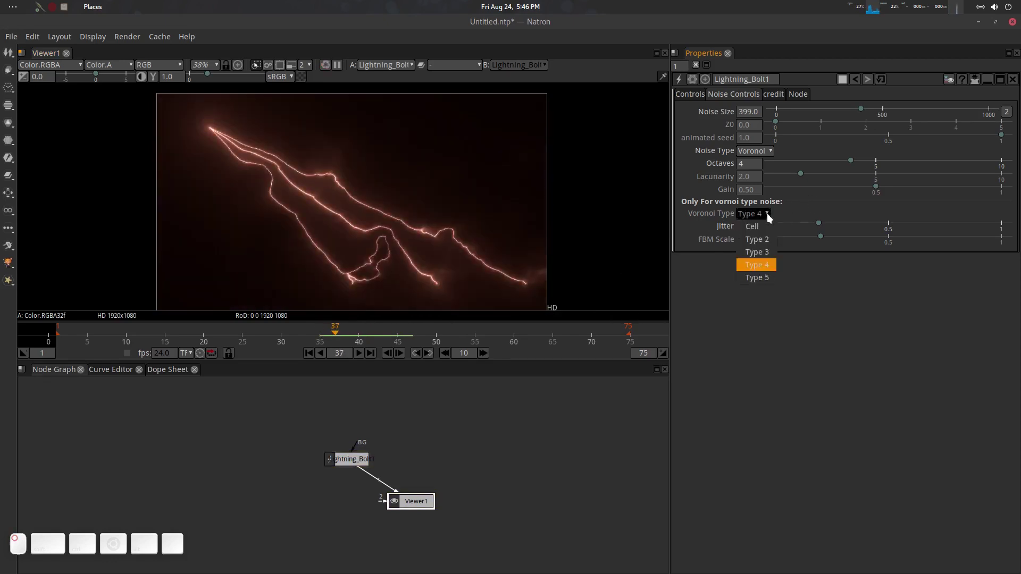
click(769, 269)
Set the Voronoi noise's Jitter to 0.513 and FBM Scale to 0.219
drag(821, 224, 891, 212)
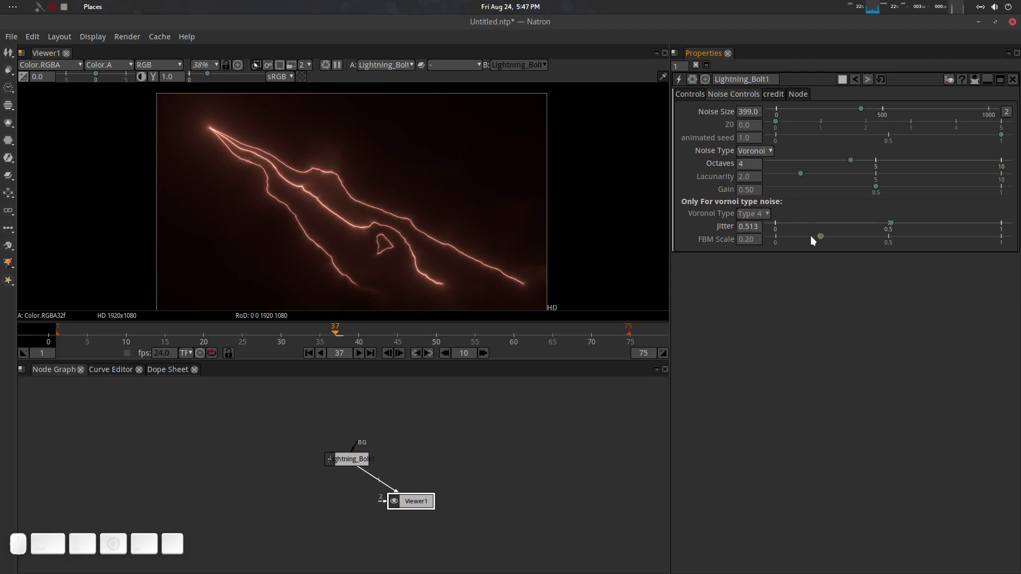
drag(793, 239, 824, 236)
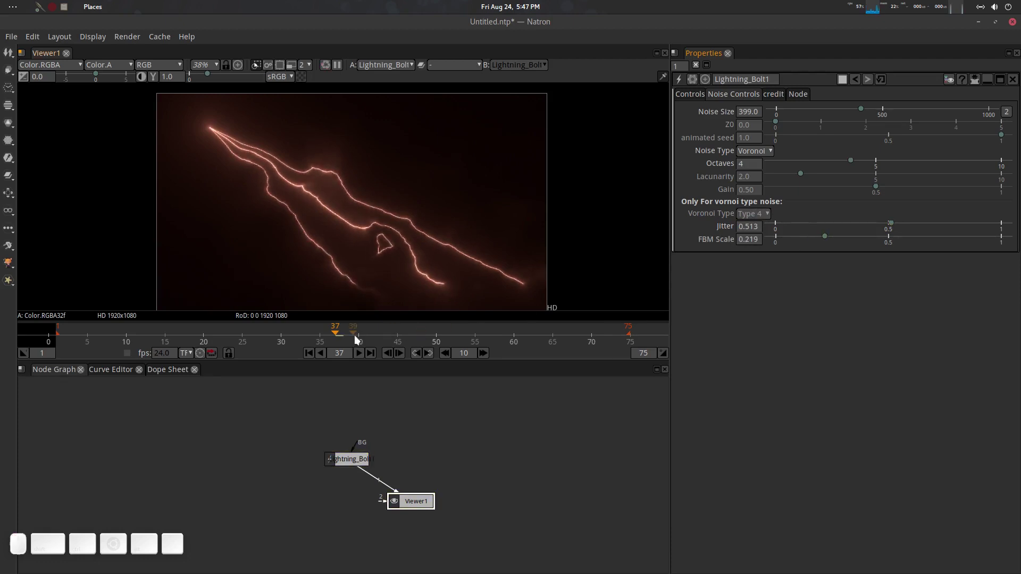
Play back the Voronoi bolt animation from frame 35, stop it, and scrub to frame 42
drag(355, 340, 327, 341)
click(359, 353)
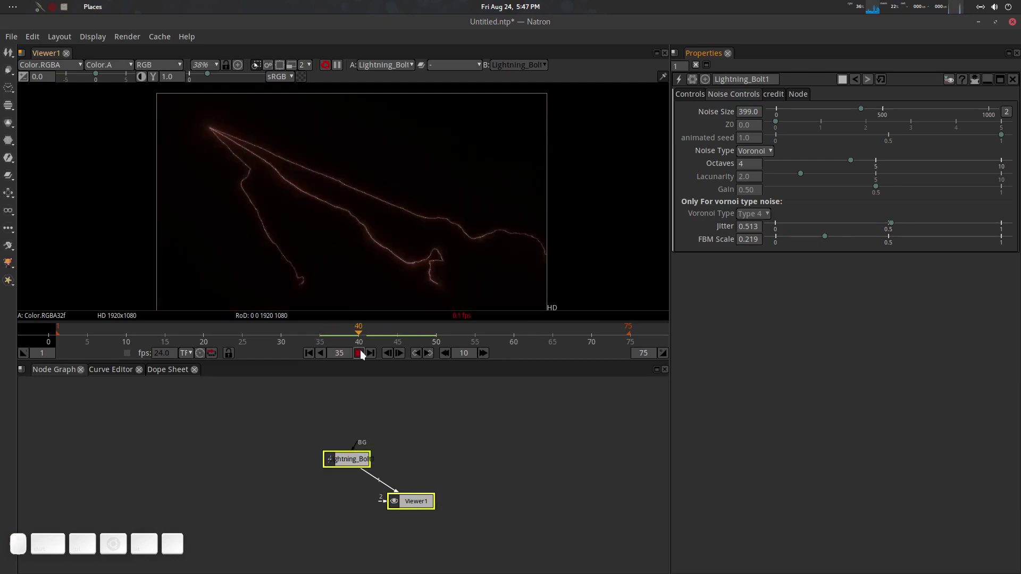
click(360, 353)
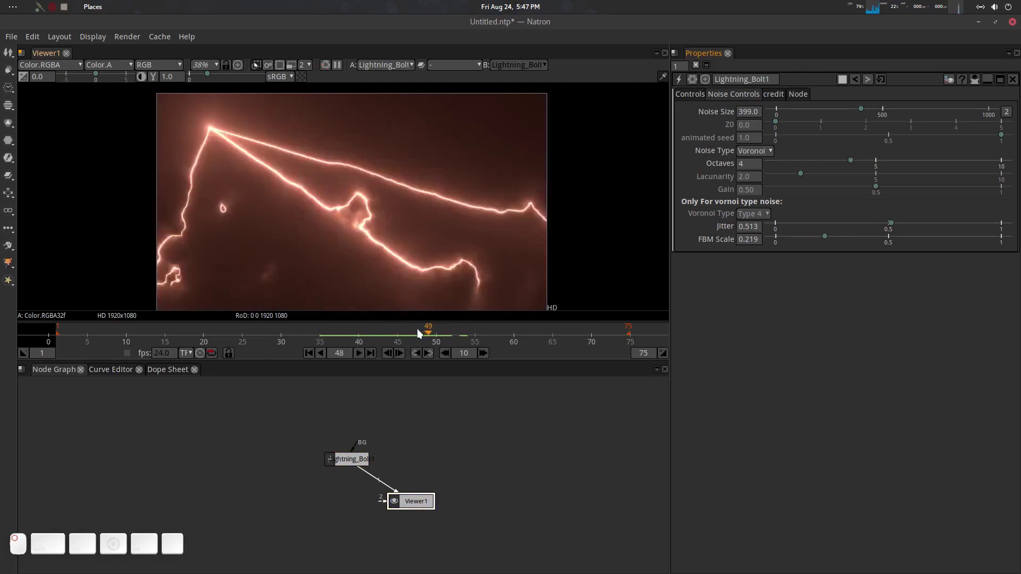
drag(419, 334, 374, 333)
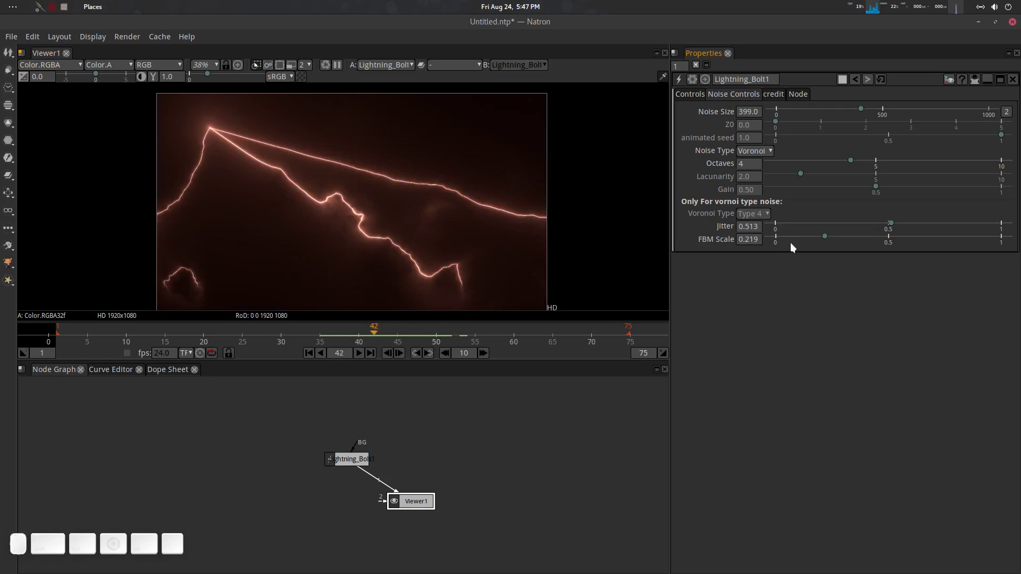
Set Noise Type back to FBM and scrub the timeline to frame 46 to check the bolt
click(765, 151)
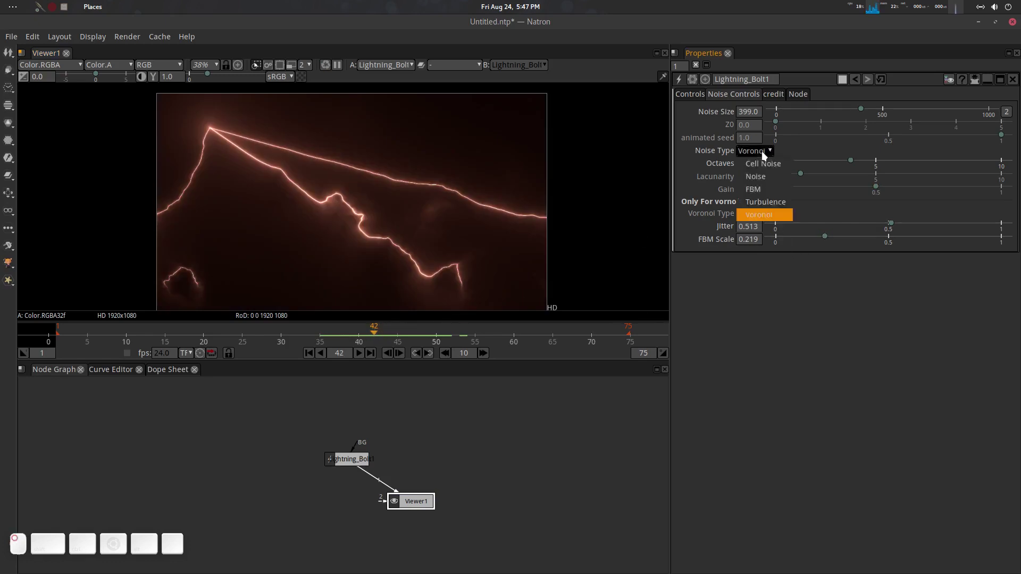
click(764, 191)
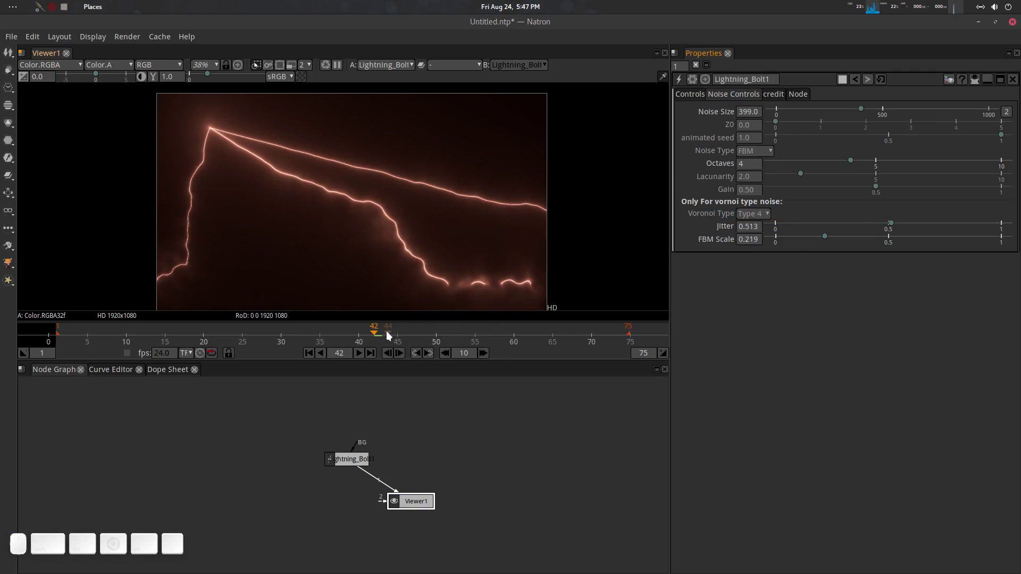
drag(387, 335, 408, 339)
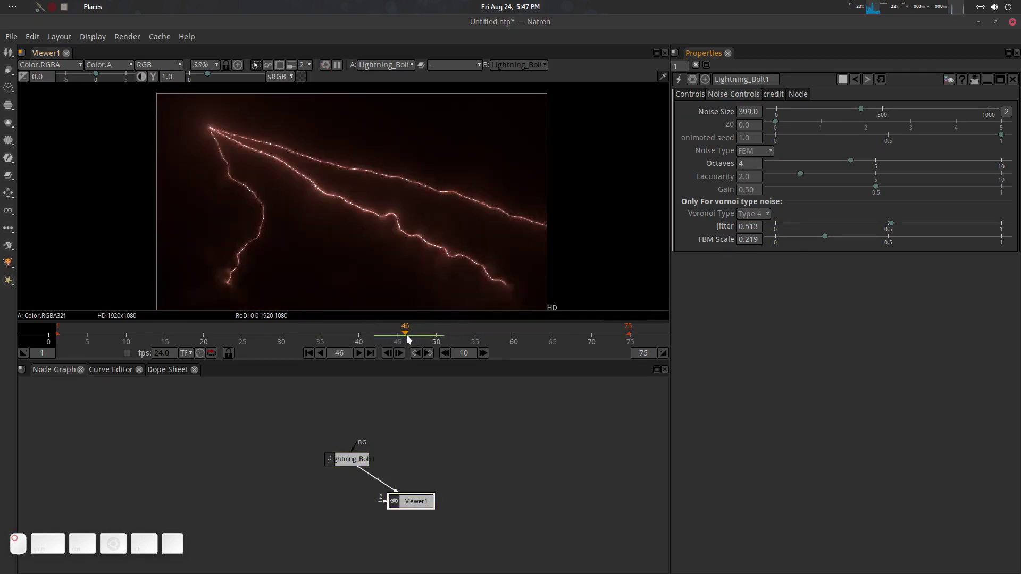
Look through the lightning node's credit, Node and noise settings, returning to its general controls
click(773, 94)
click(797, 94)
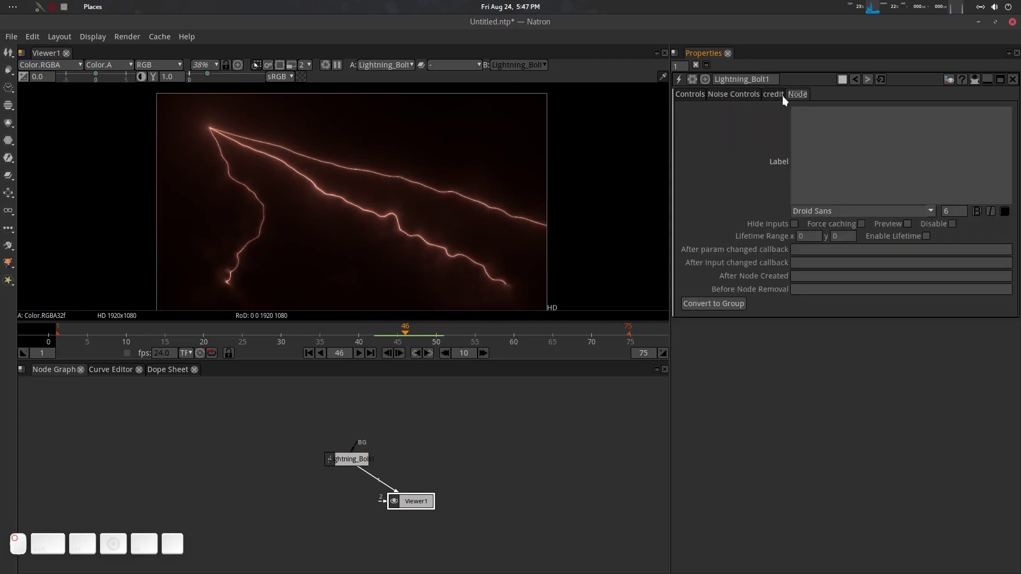
click(733, 94)
click(691, 94)
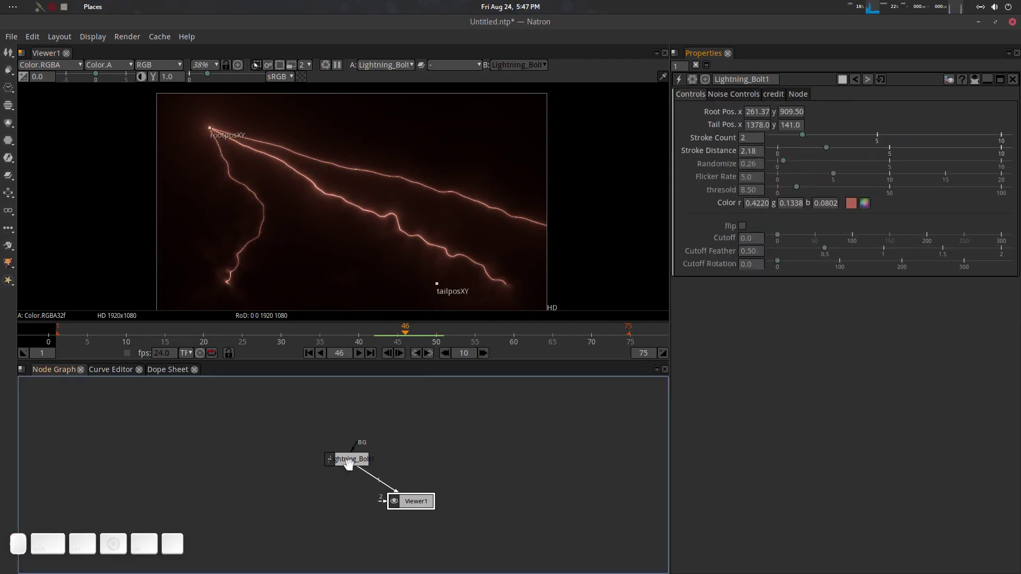
Delete the Lightning_Bolt1 node and shift the viewer node down in the node graph
drag(348, 464, 334, 477)
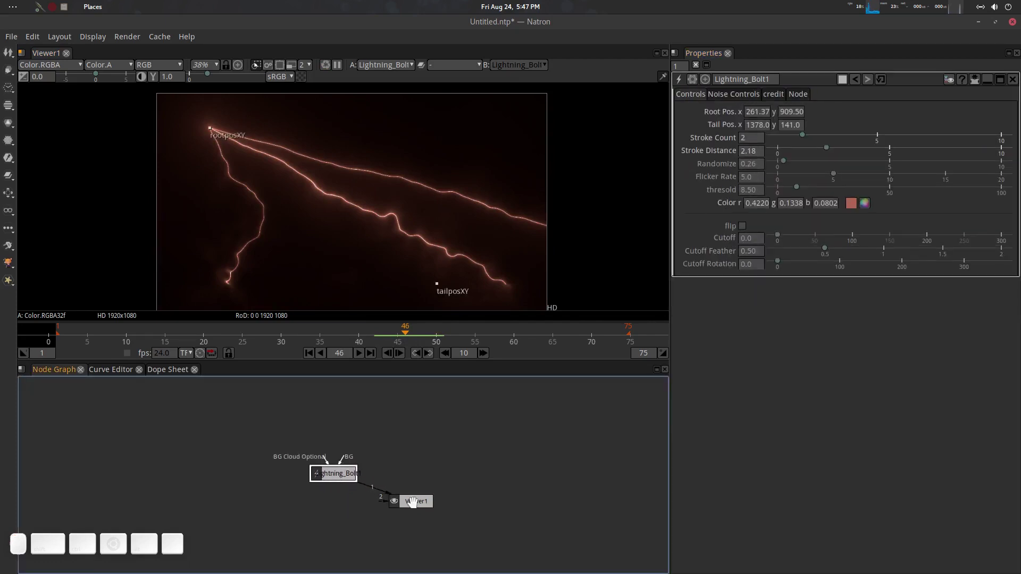
key(Delete)
drag(413, 502, 412, 524)
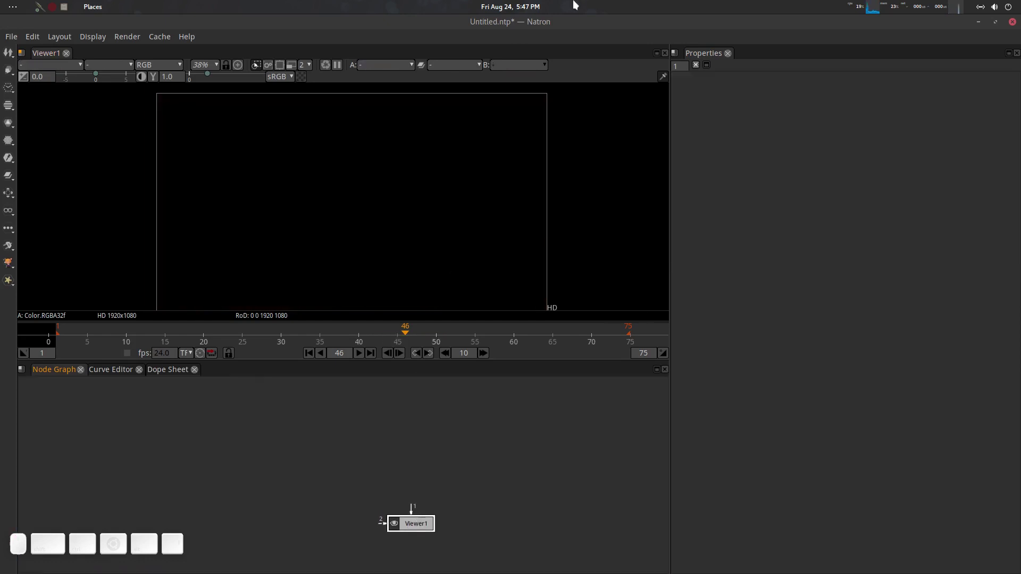
Import maxresdefault.jpg from the desktop into the node graph and center the image in the maximized window's viewer
double_click(497, 24)
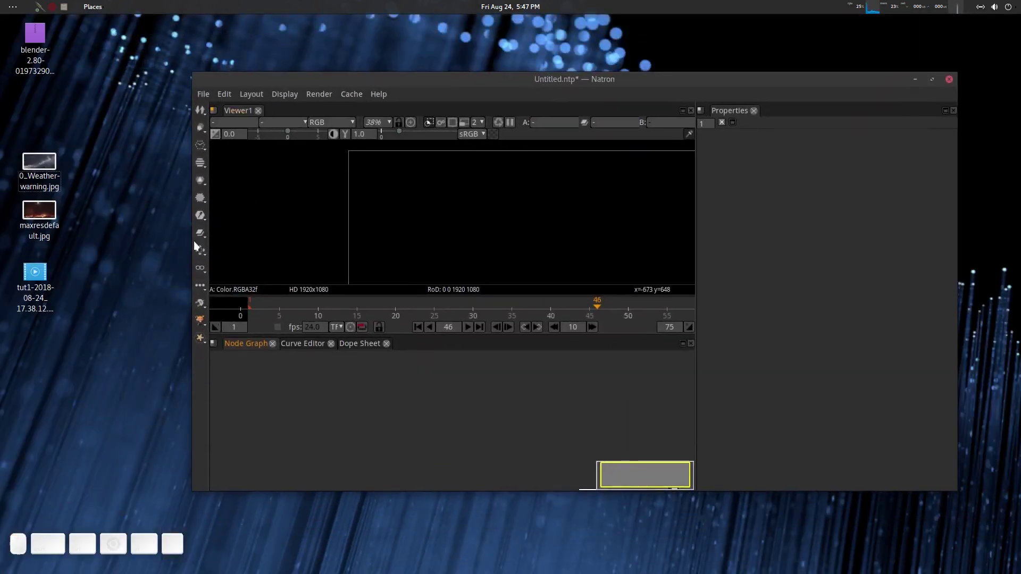
drag(40, 221, 433, 403)
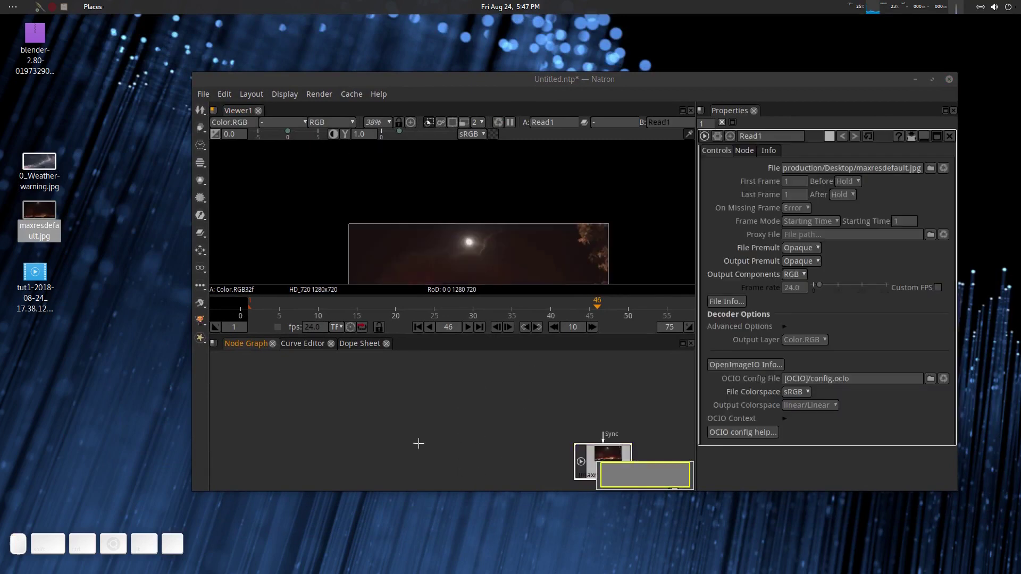
double_click(603, 79)
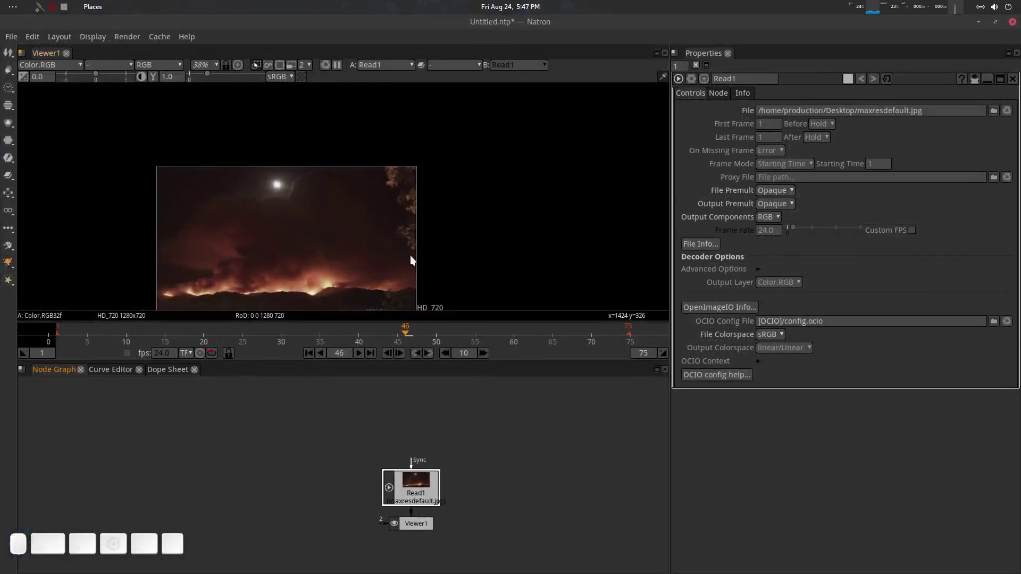
drag(410, 255, 481, 189)
scroll(425, 197, up, 1)
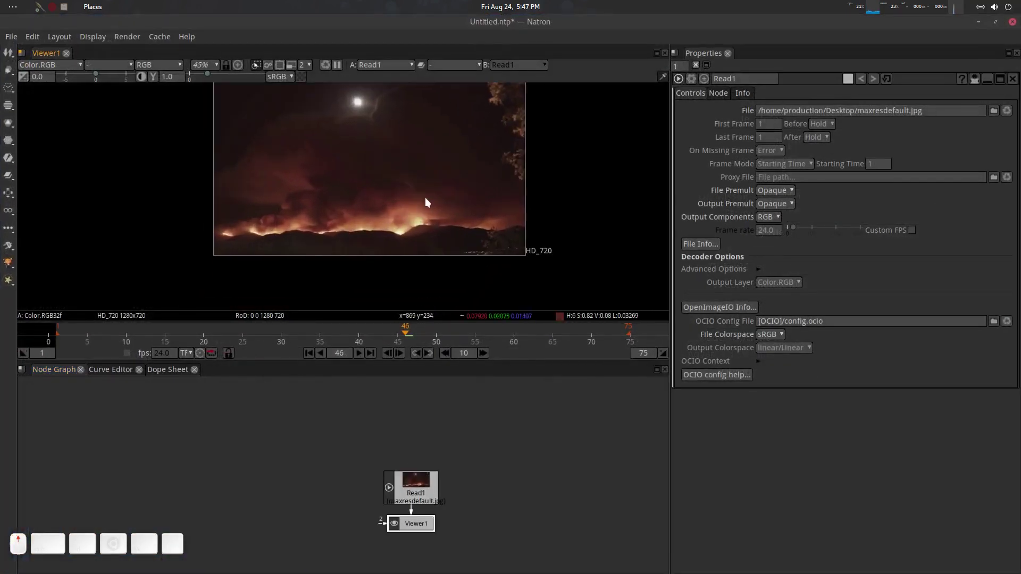
Detach the Read1 image node from the viewer, move it aside, and add a new Lightning_Bolt node between them
drag(405, 479, 257, 434)
drag(349, 498, 371, 434)
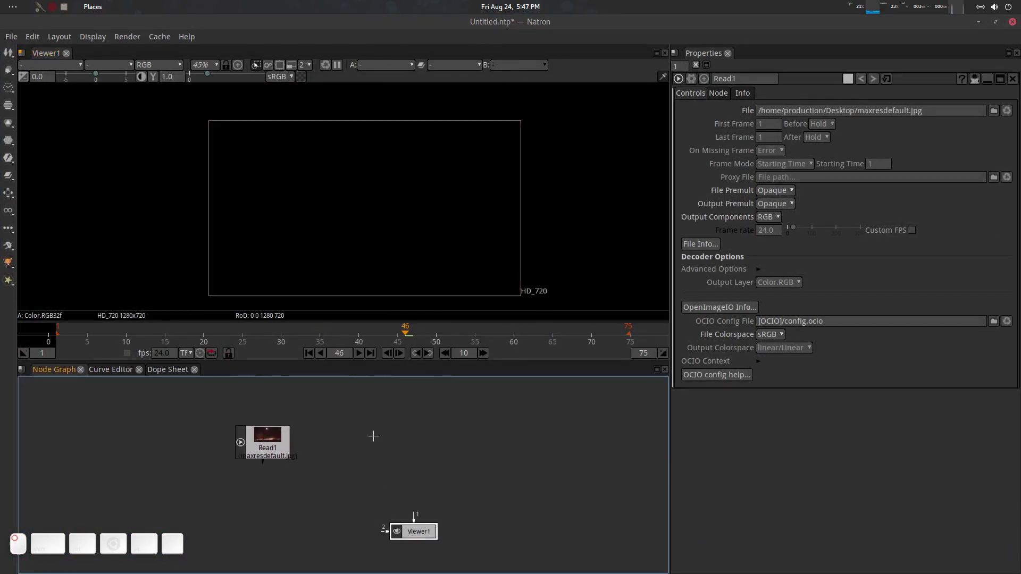
key(Tab)
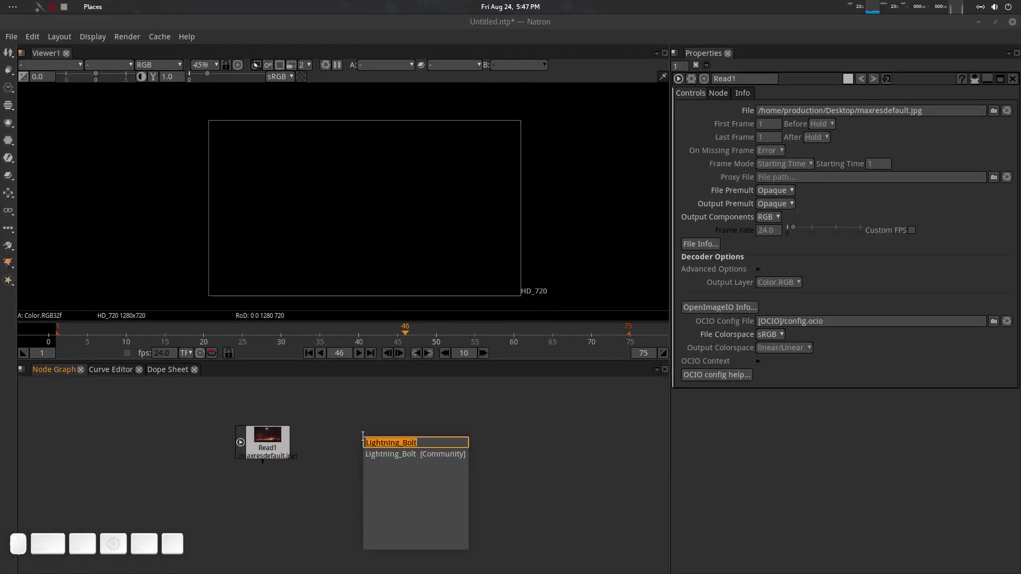
key(Return)
click(386, 482)
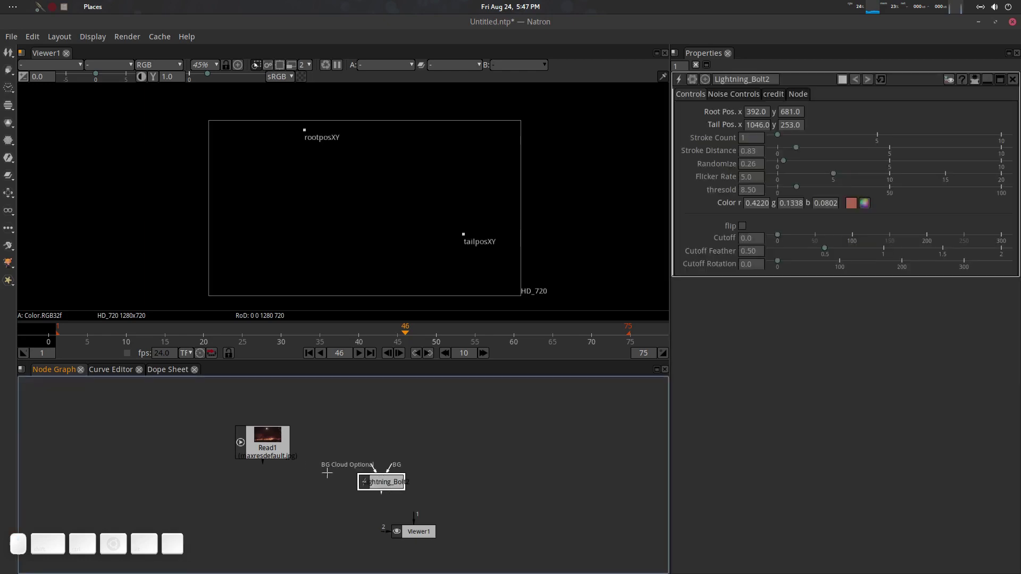
Connect the Read1 image node to the viewer's input 1 to display the fire landscape
click(269, 442)
key(1)
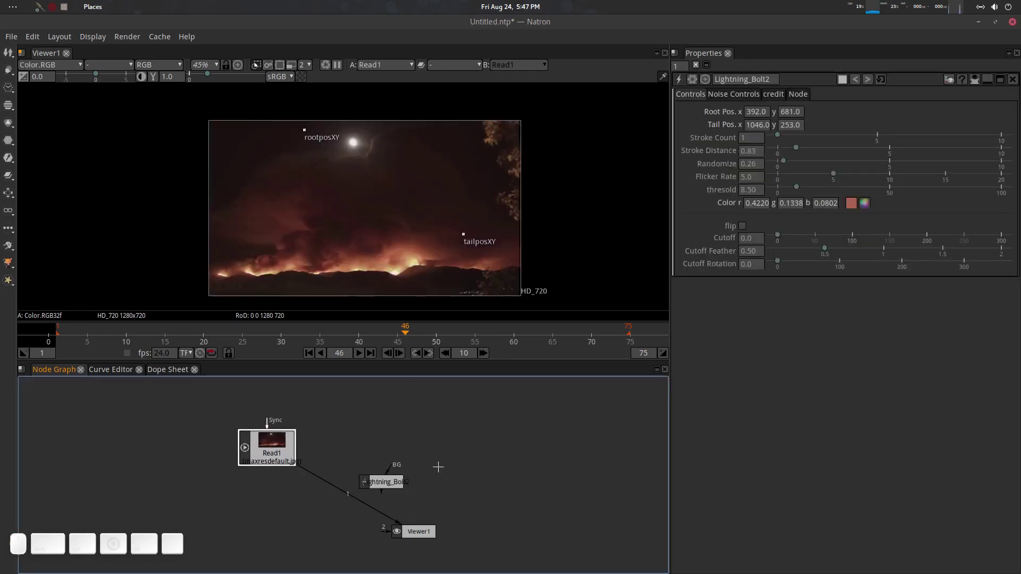
click(415, 531)
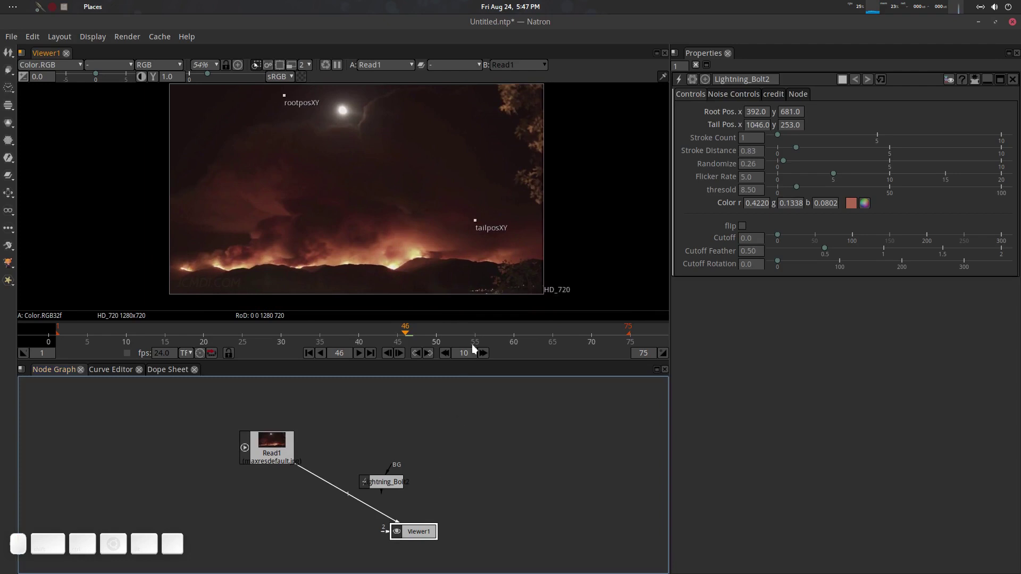
drag(458, 435, 454, 452)
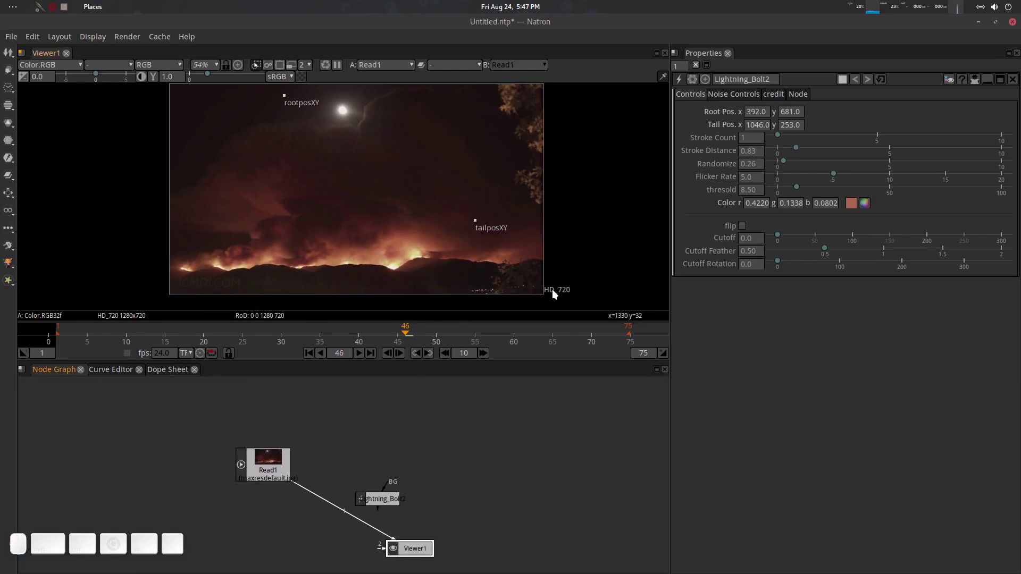
Open the project settings showing the output format
scroll(523, 229, down, 2)
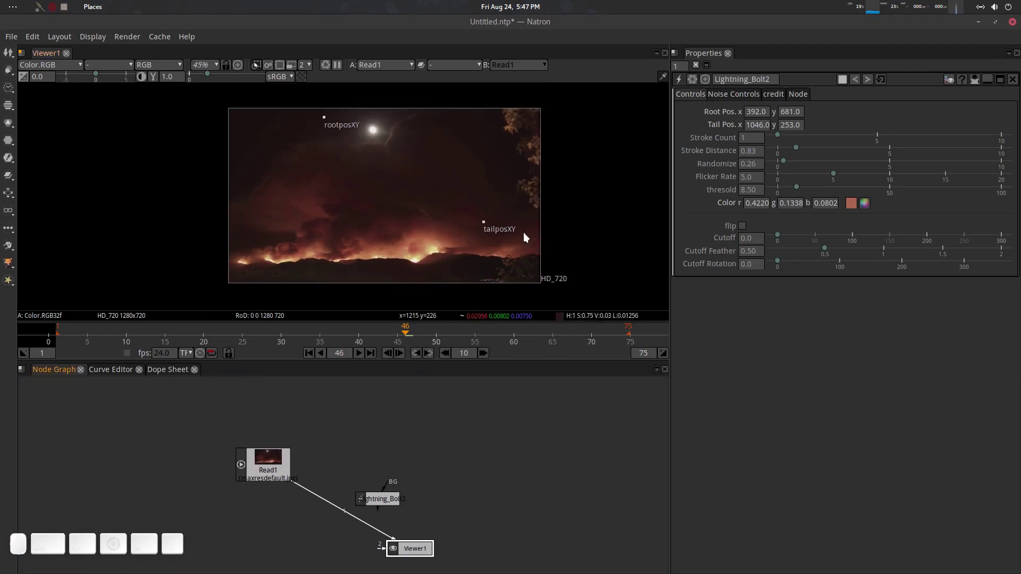
drag(492, 468, 479, 464)
key(s)
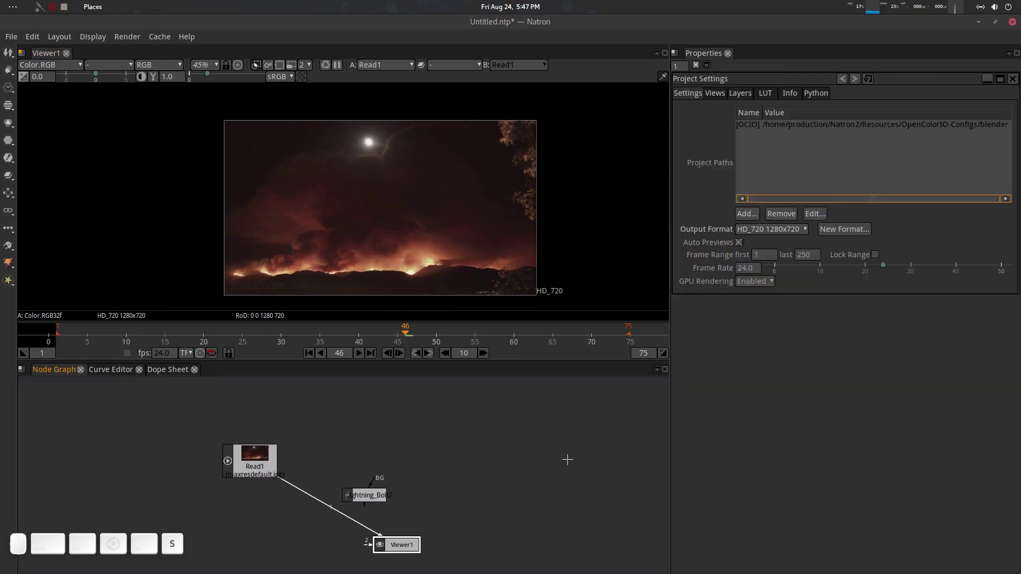
Choose HD_720 1280x720 as the project's output format
click(795, 229)
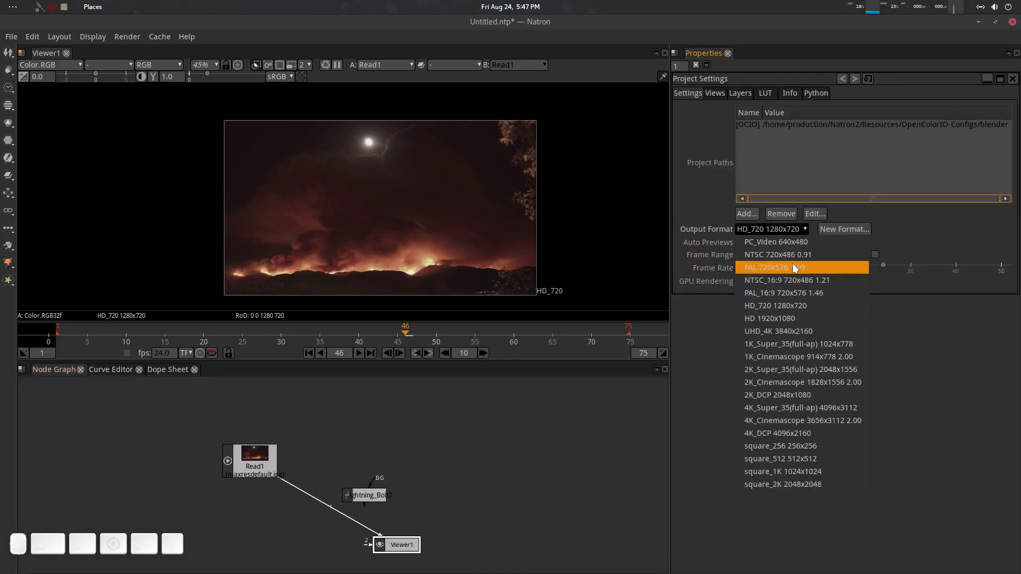
click(447, 439)
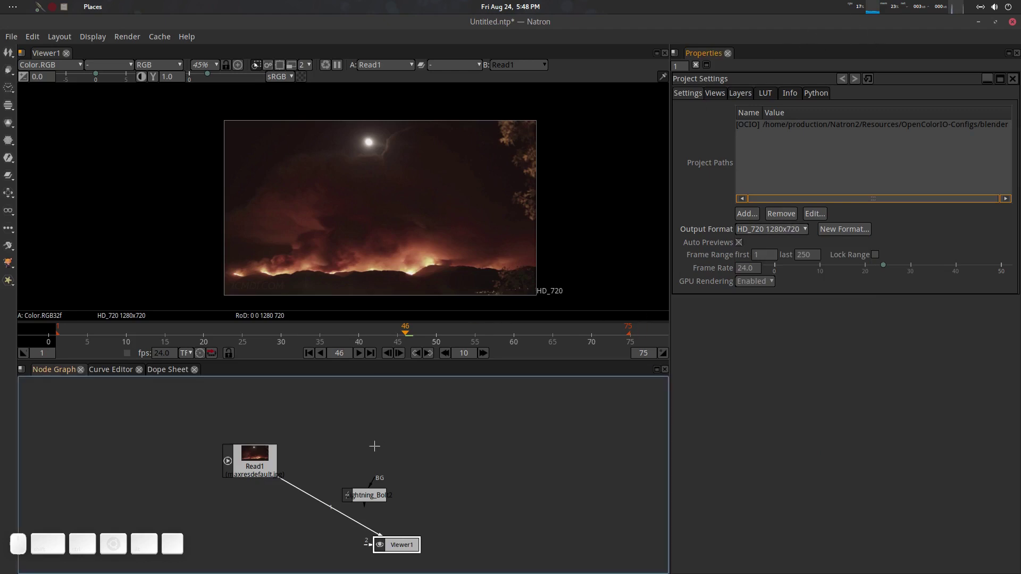
click(249, 468)
key(s)
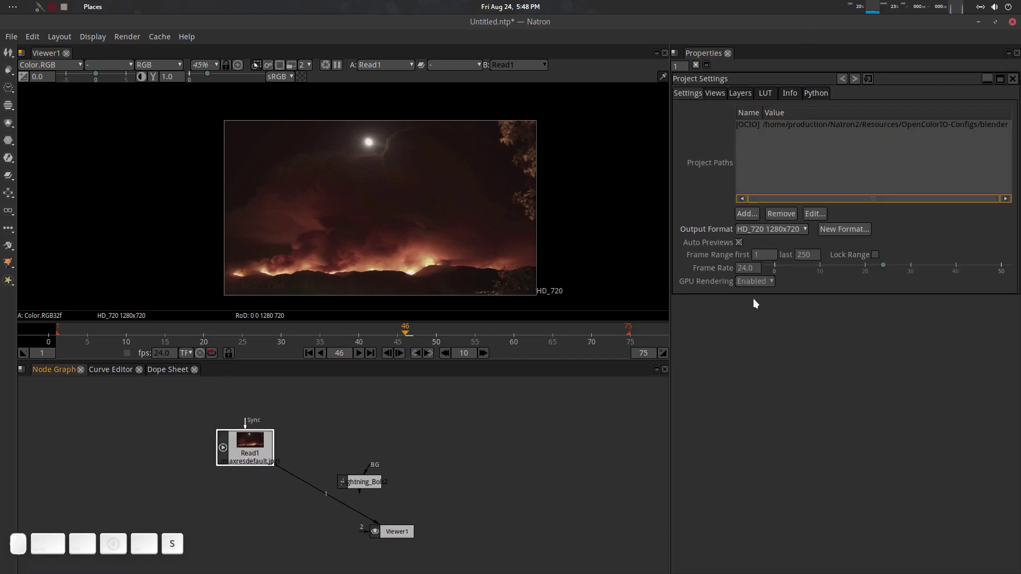
click(792, 228)
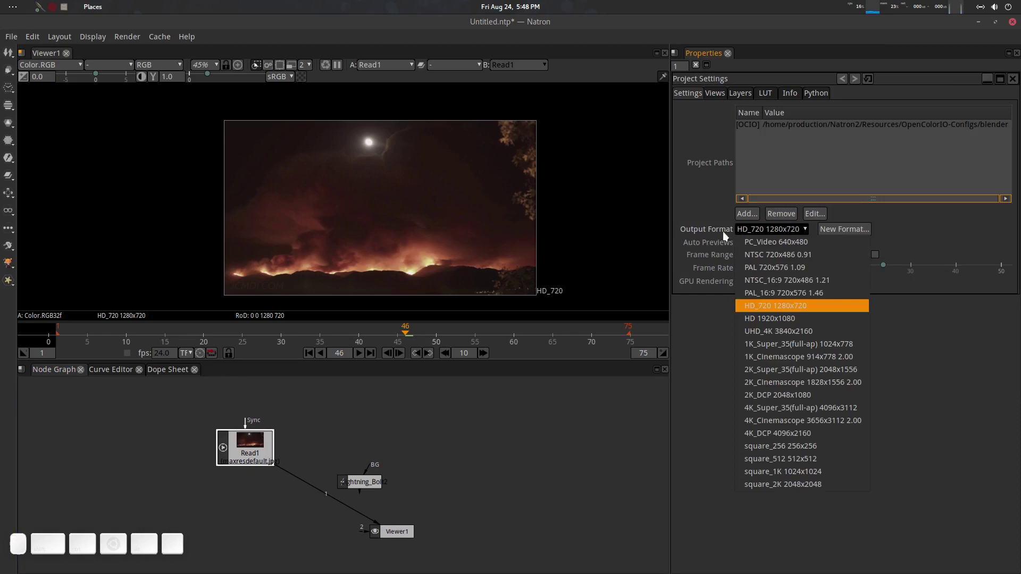
click(795, 307)
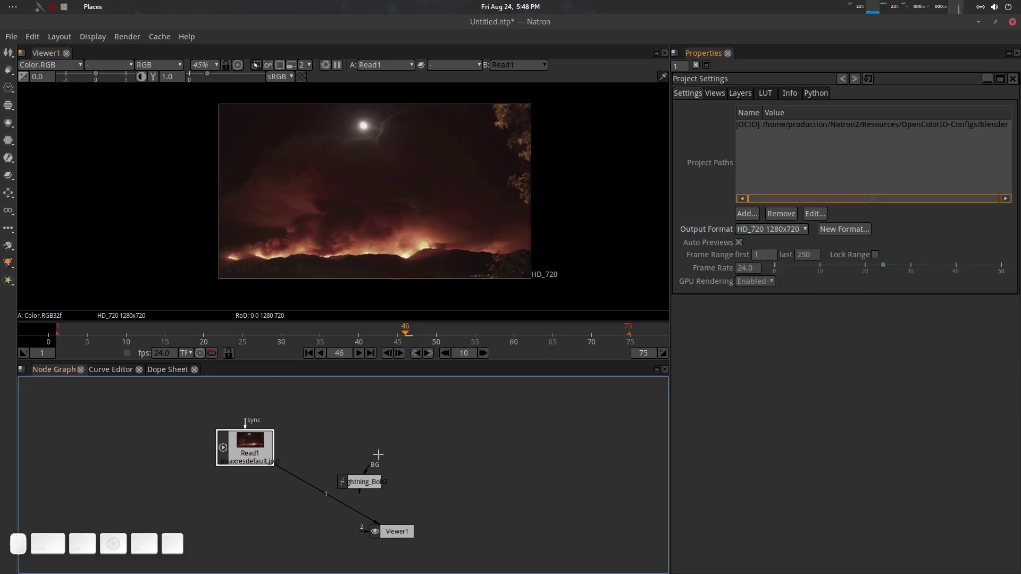
Connect the Lightning_Bolt2 node's BG input to Read1 and show the Lightning_Bolt2 node on viewer input 1
drag(405, 467, 456, 461)
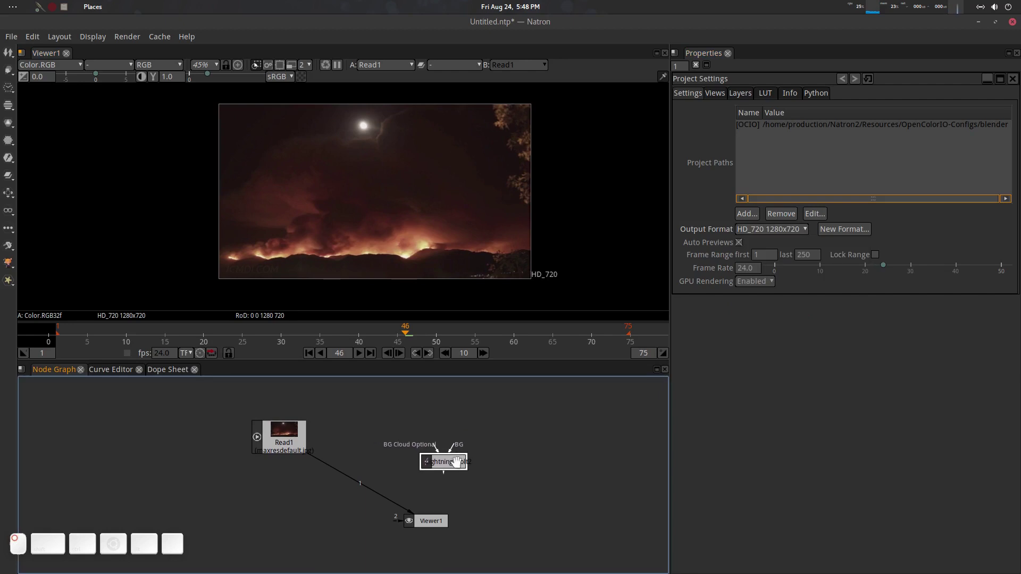
scroll(462, 439, up, 6)
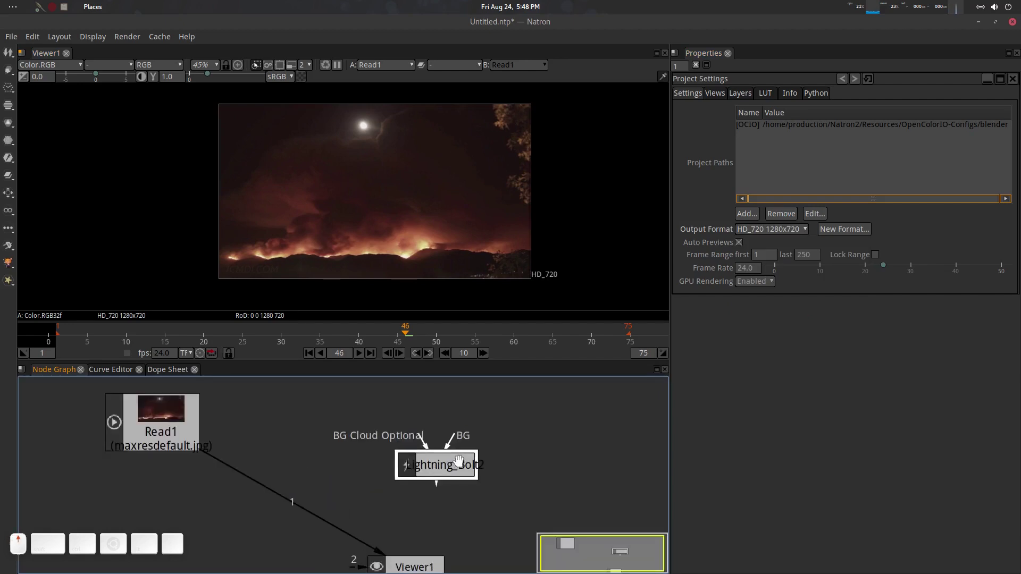
drag(478, 467, 155, 453)
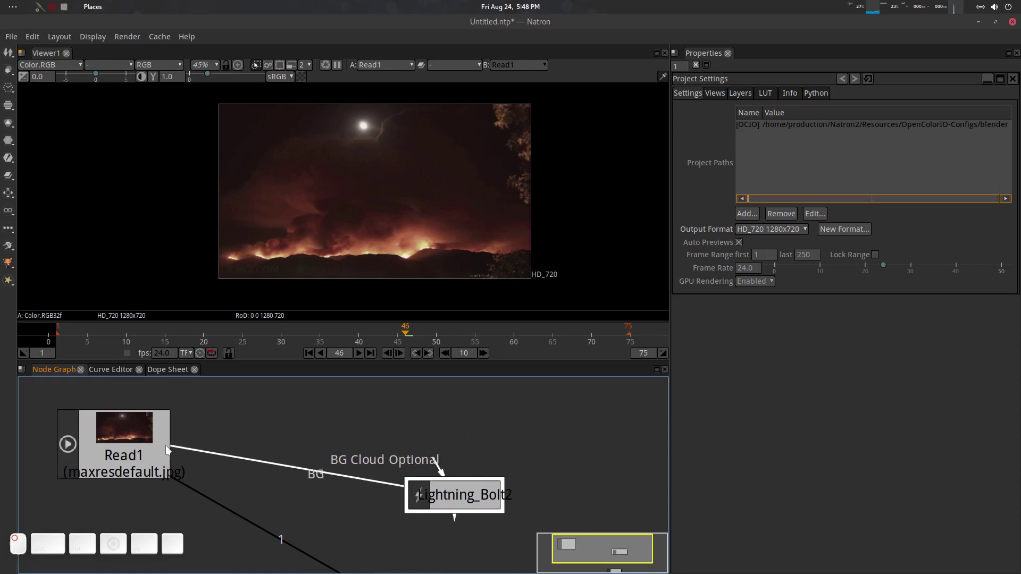
drag(394, 482, 449, 421)
drag(433, 466, 330, 437)
drag(314, 489, 352, 450)
scroll(373, 468, down, 2)
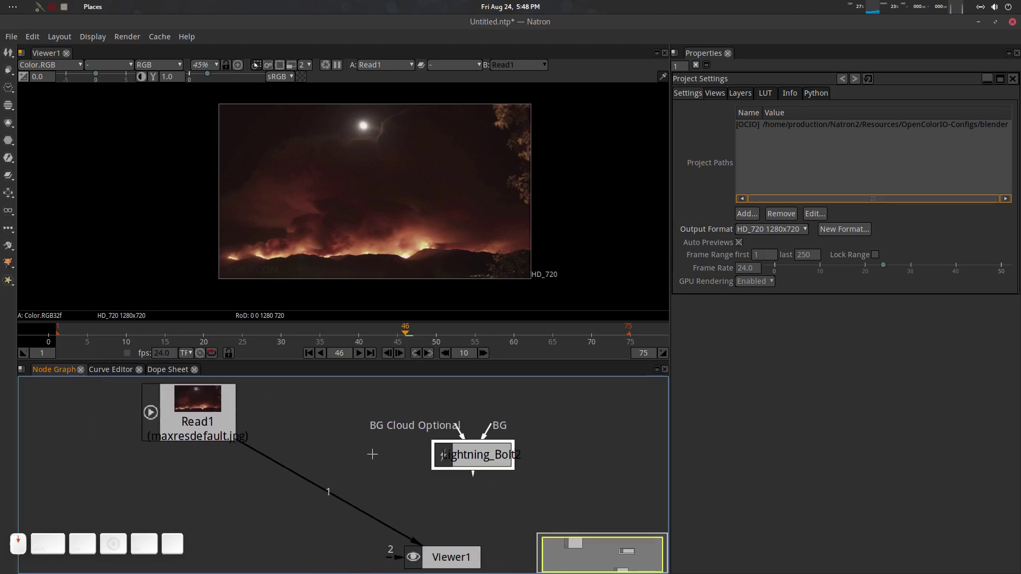
drag(490, 430, 231, 431)
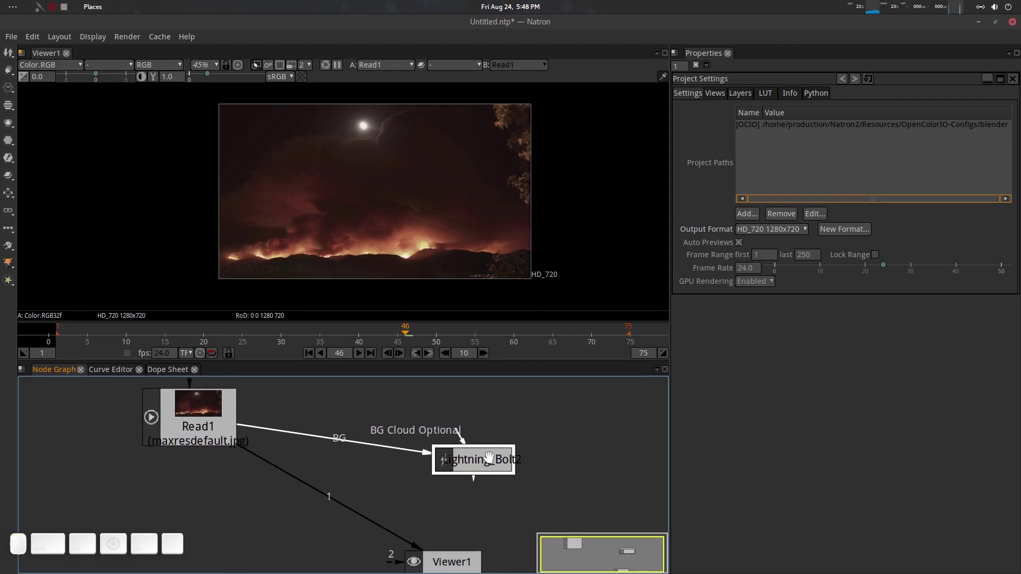
drag(492, 467, 465, 475)
key(1)
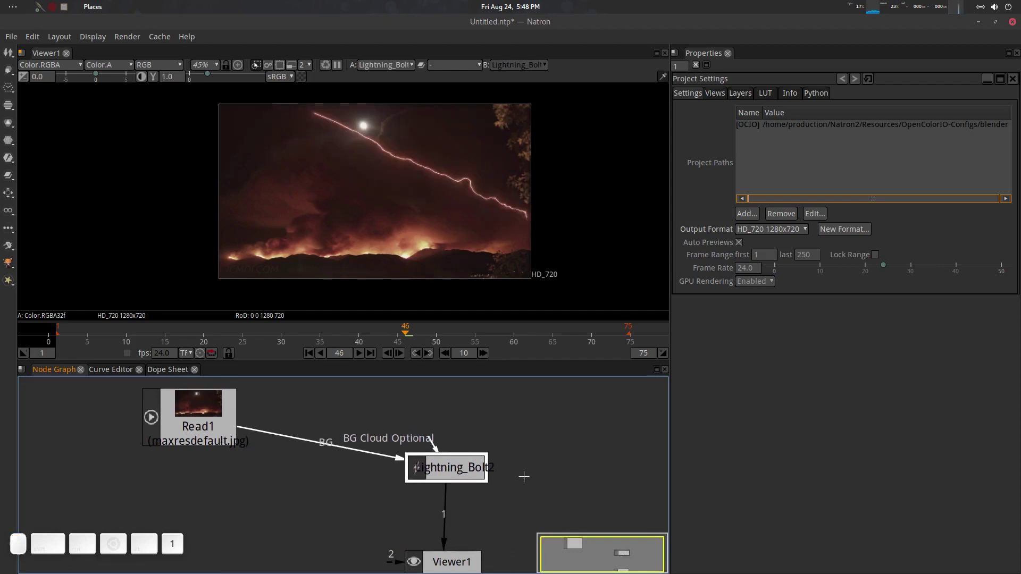
Place the bolt's root on the moon at about 591, 615 and its tail by the fire line at about 157, 129, and preview other frames
double_click(472, 469)
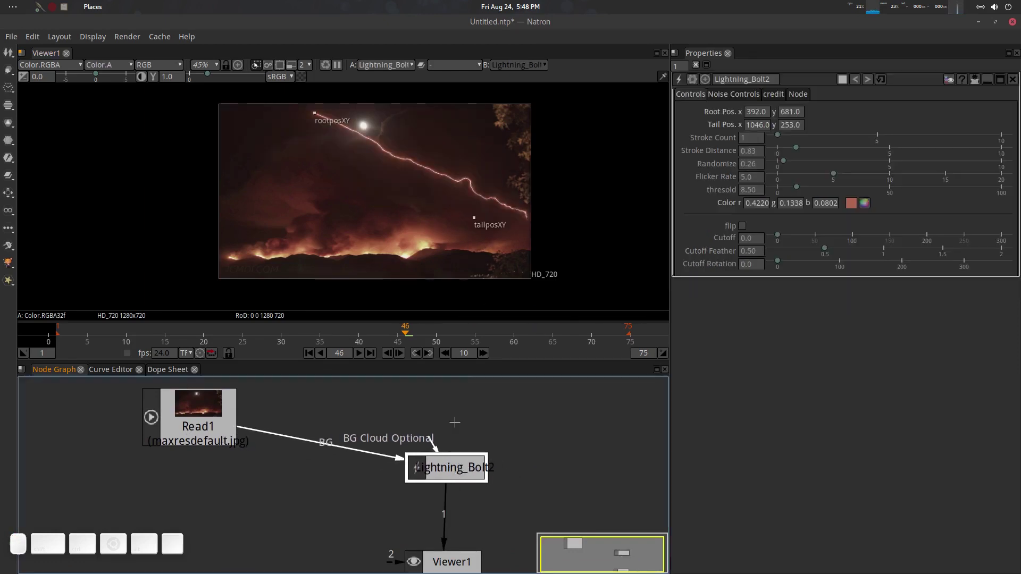
drag(315, 114, 364, 129)
drag(472, 217, 245, 247)
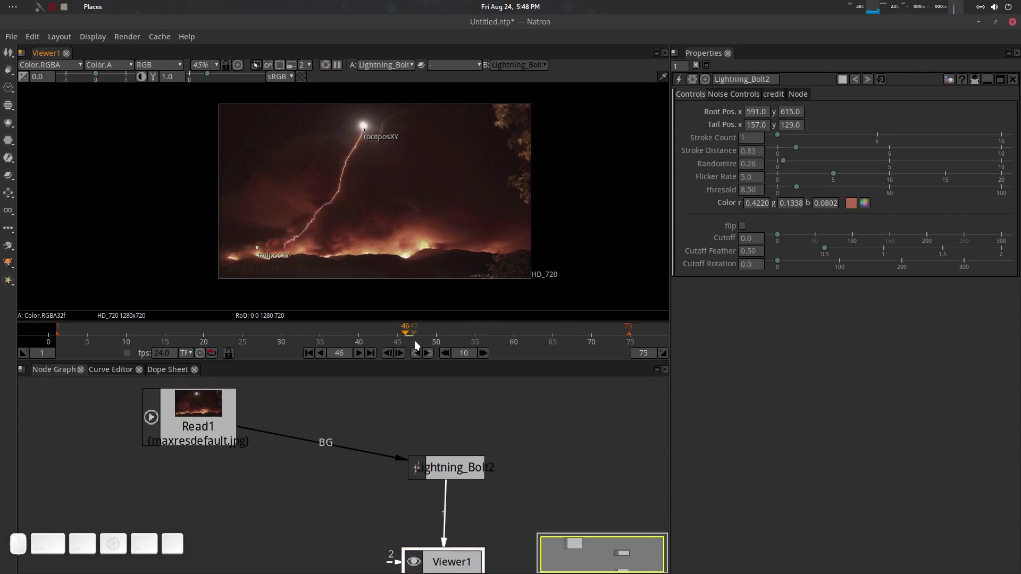
key(j)
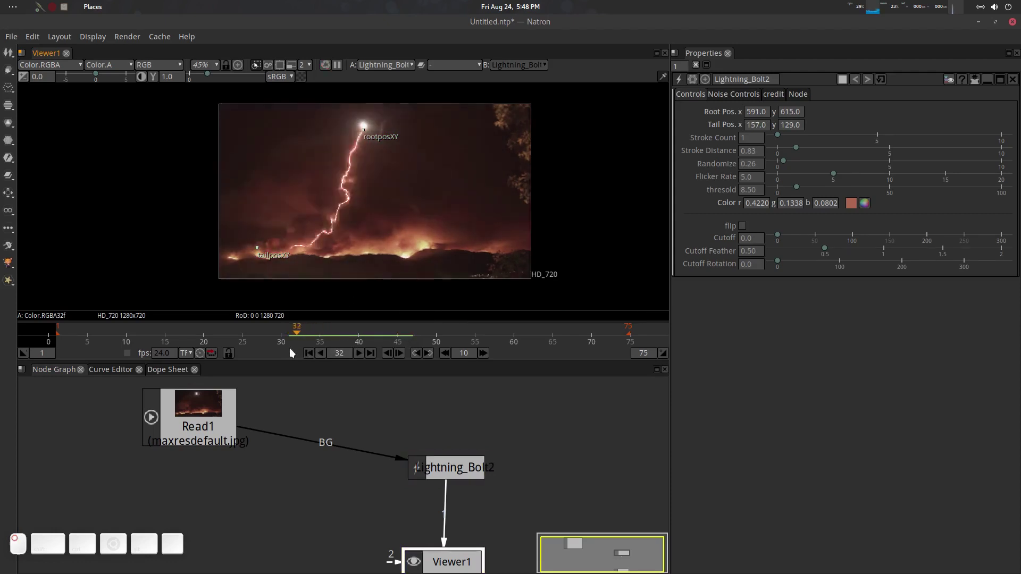
key(l)
key(Left)
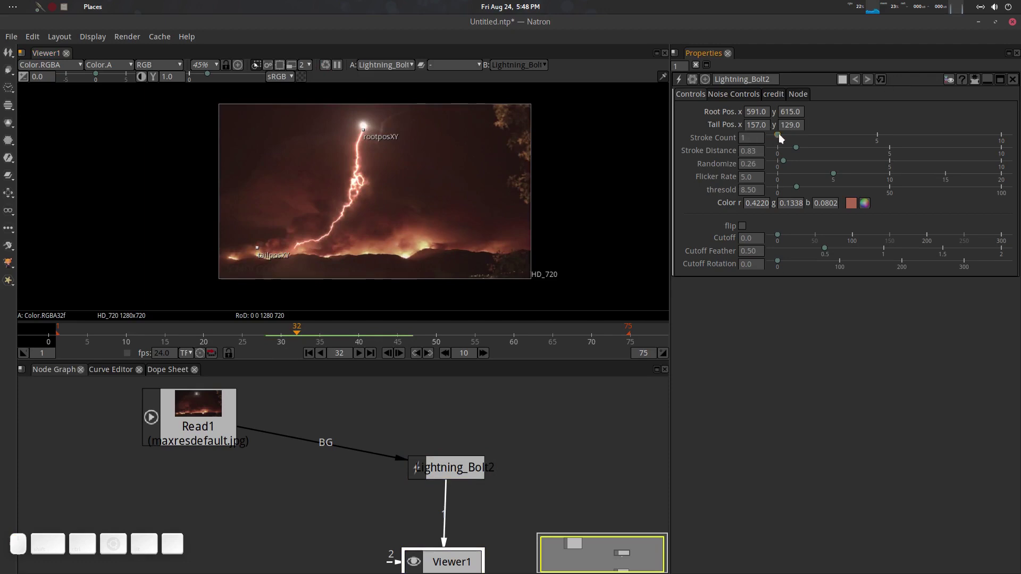
Set the bolt's Stroke Count to 2, Stroke Distance to about 1.64 and Randomize to about 0.83, checking several frames
mouse_move(779, 134)
mouse_down()
mouse_move(797, 135)
mouse_move(783, 149)
mouse_move(791, 163)
mouse_up()
drag(298, 331, 485, 322)
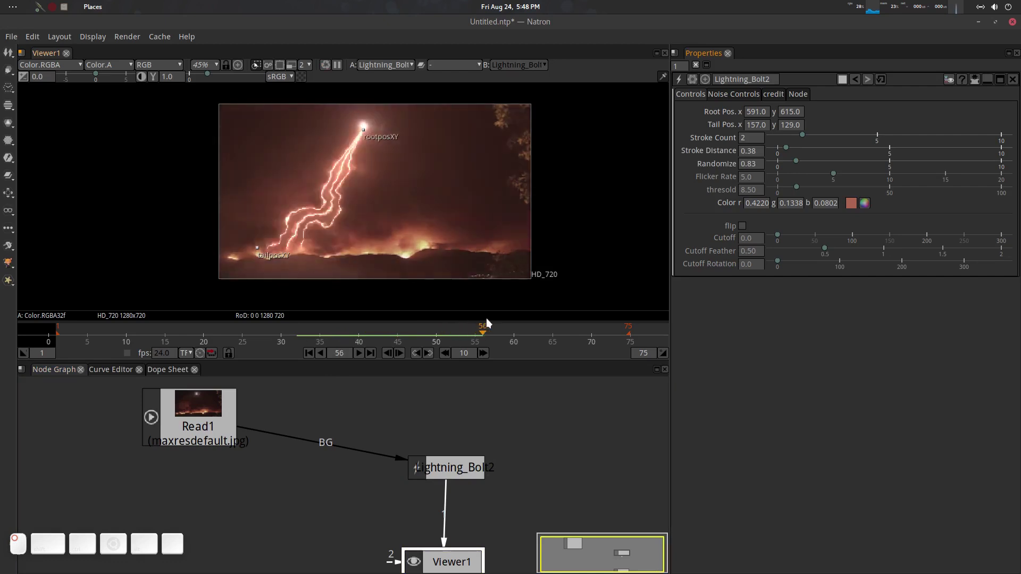
drag(788, 151, 814, 149)
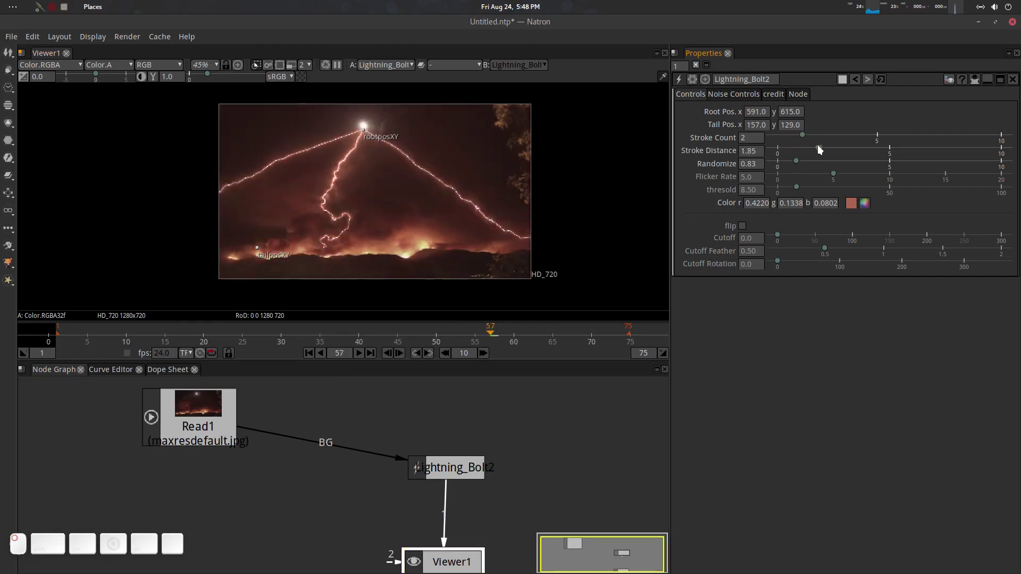
drag(467, 332, 423, 340)
scroll(407, 228, down, 3)
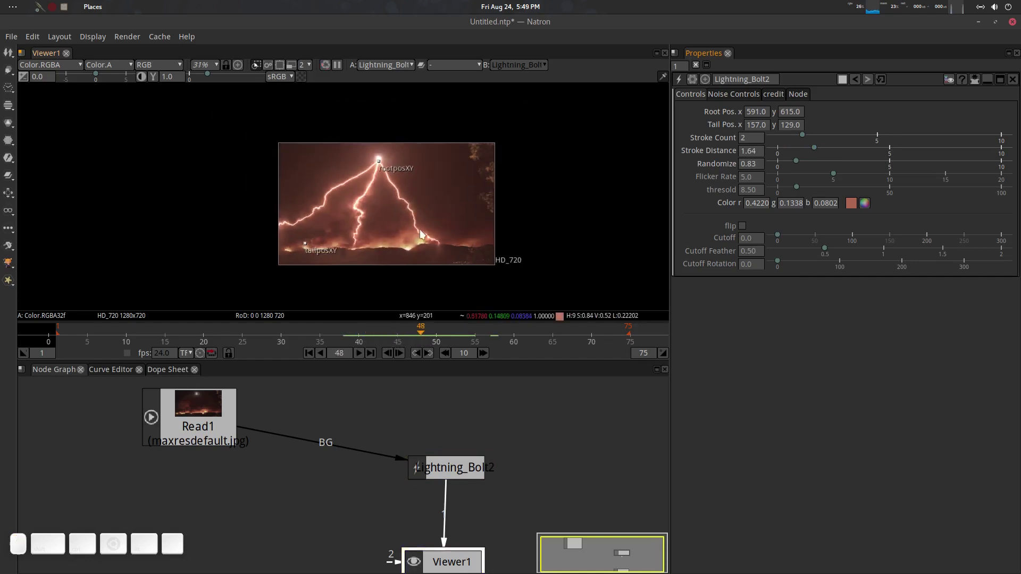
scroll(431, 213, up, 2)
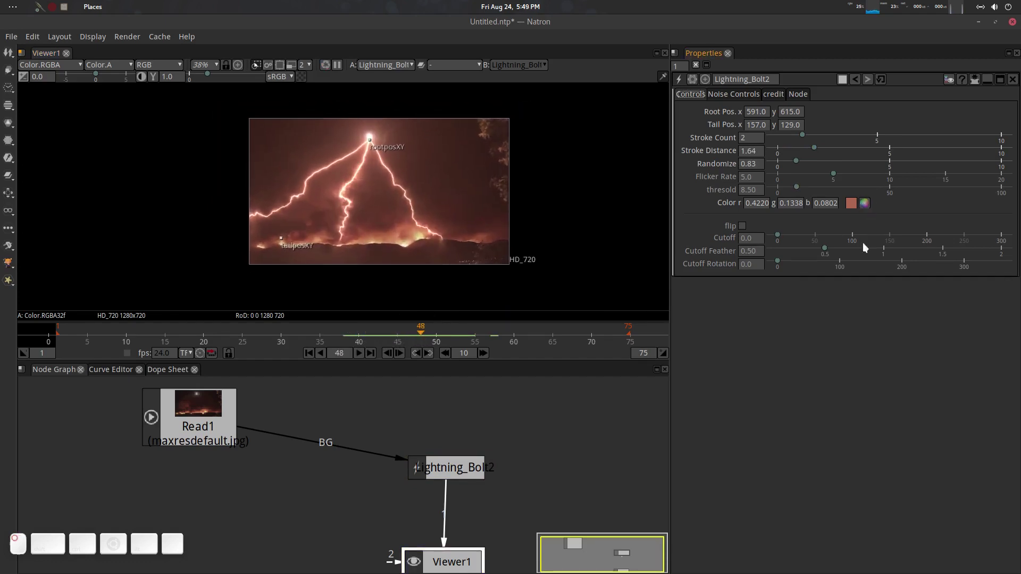
Change the bolt's color to a tan with red 174, green 133 and blue 97, and preview it at frame 46
click(864, 203)
click(588, 210)
click(611, 210)
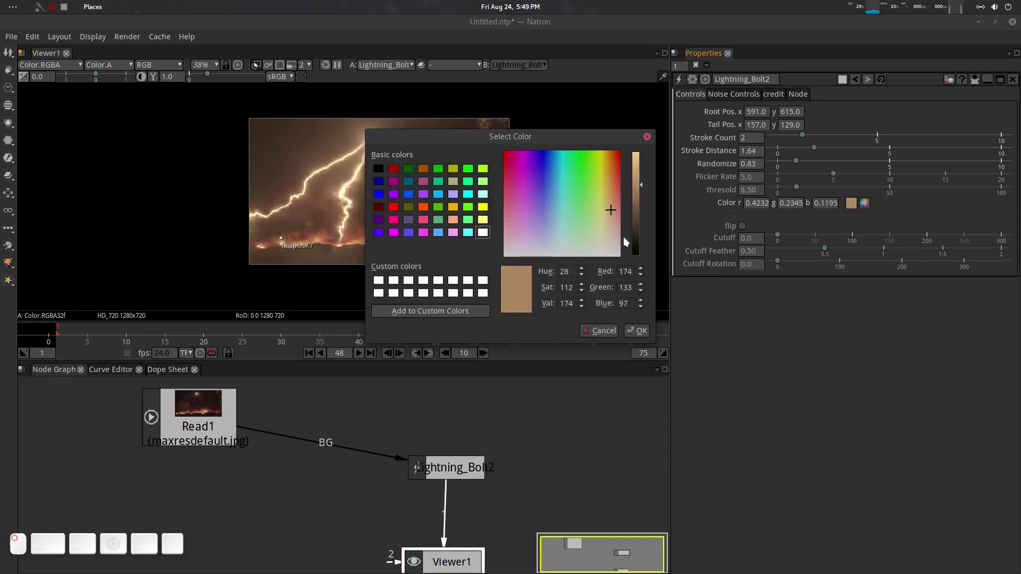
click(638, 330)
mouse_move(421, 333)
mouse_down()
mouse_move(314, 337)
mouse_move(406, 339)
mouse_up()
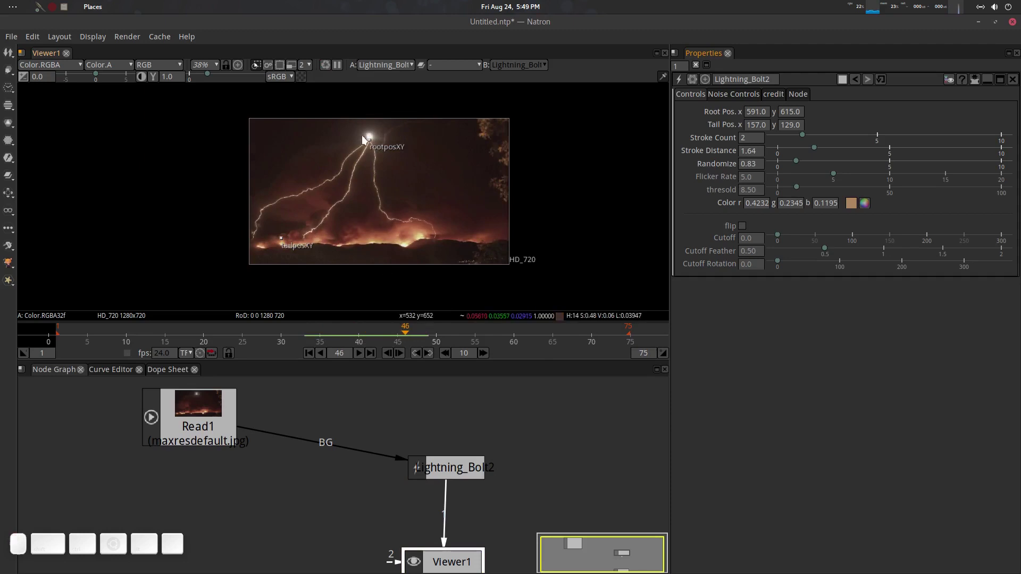
Move the bolt's root position up slightly to about 593, 637 on the moon and preview it at frame 33
drag(369, 137, 370, 134)
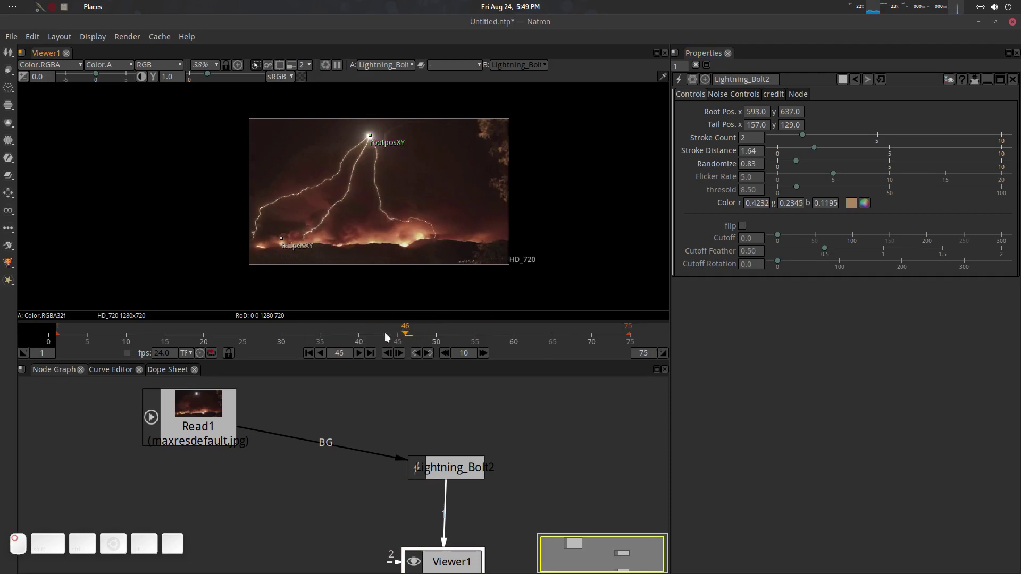
drag(386, 336, 306, 340)
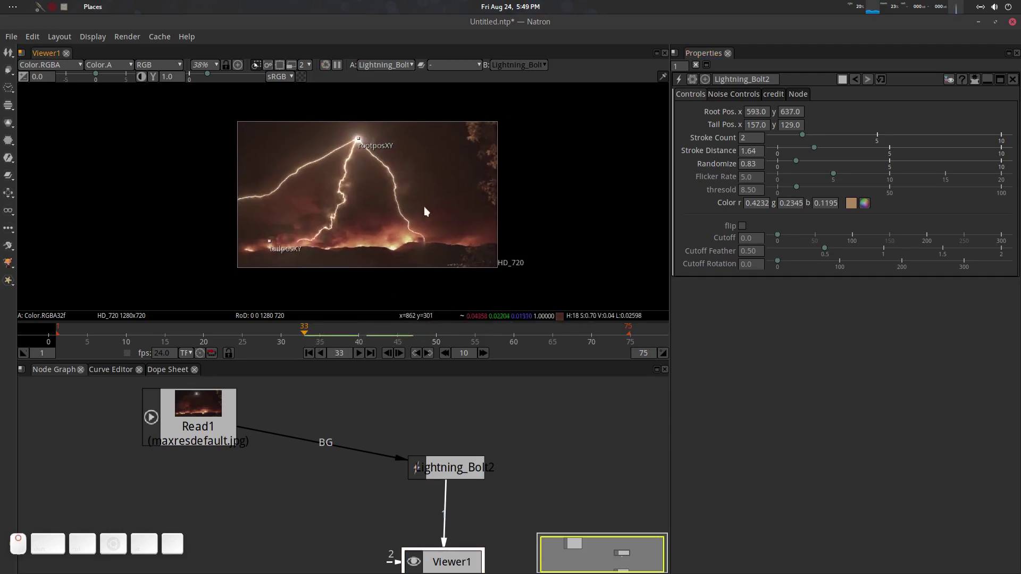
scroll(424, 212, up, 2)
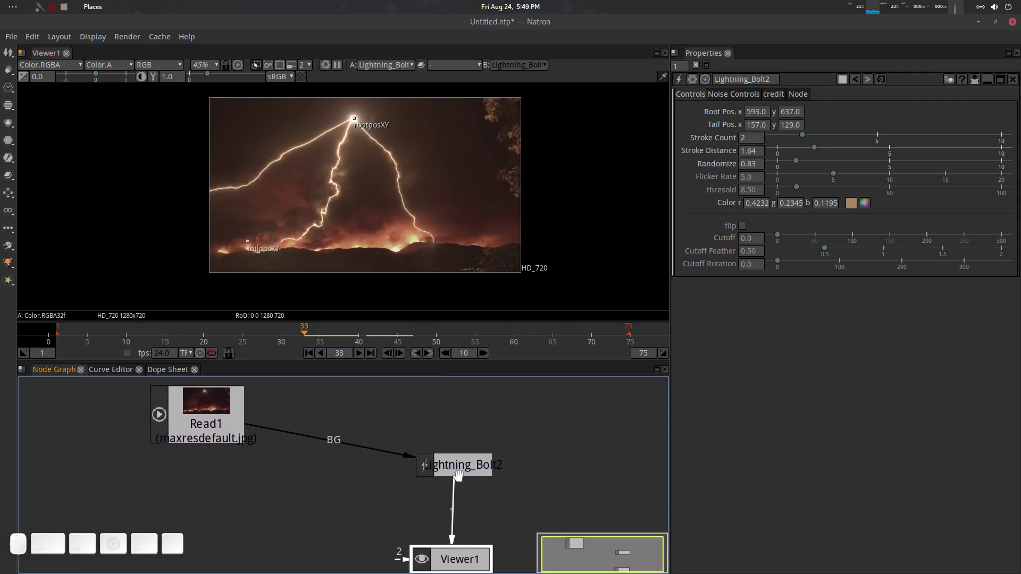
Compare the plain Read1 background with the lightning composite by viewing Read1 and then switching the viewer back to Lightning_Bolt2
drag(457, 474, 274, 430)
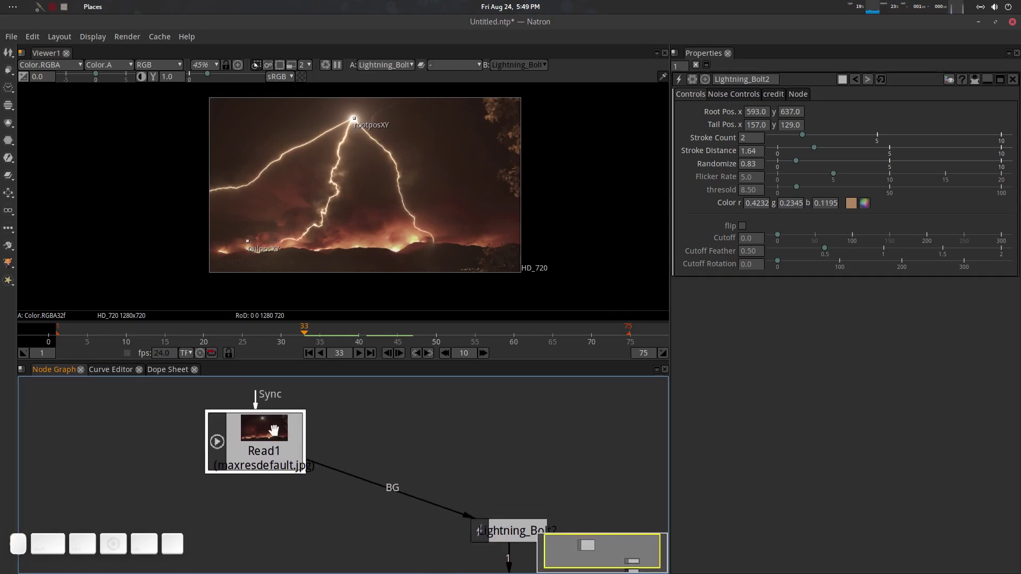
key(1)
scroll(387, 183, up, 1)
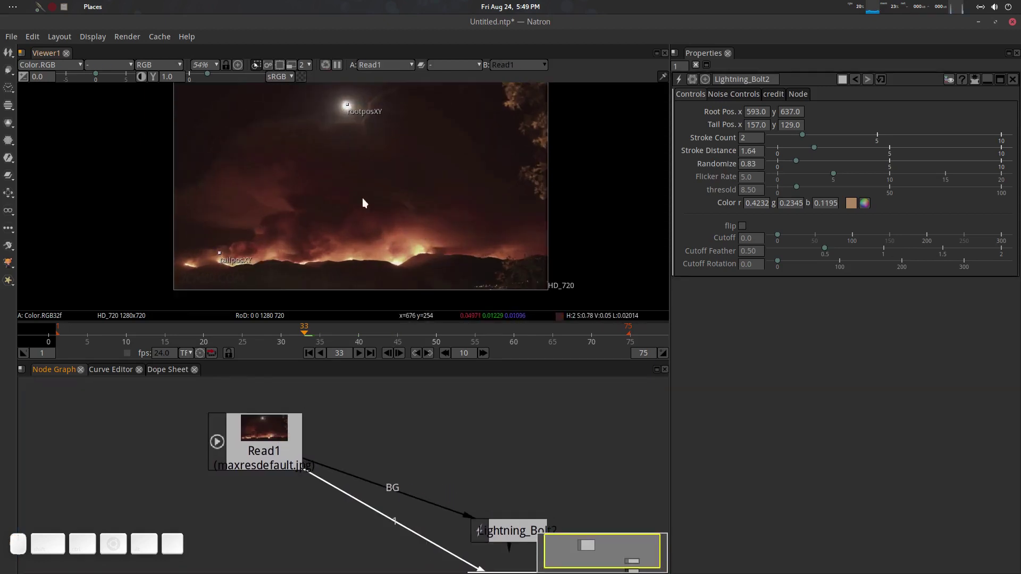
scroll(363, 201, up, 1)
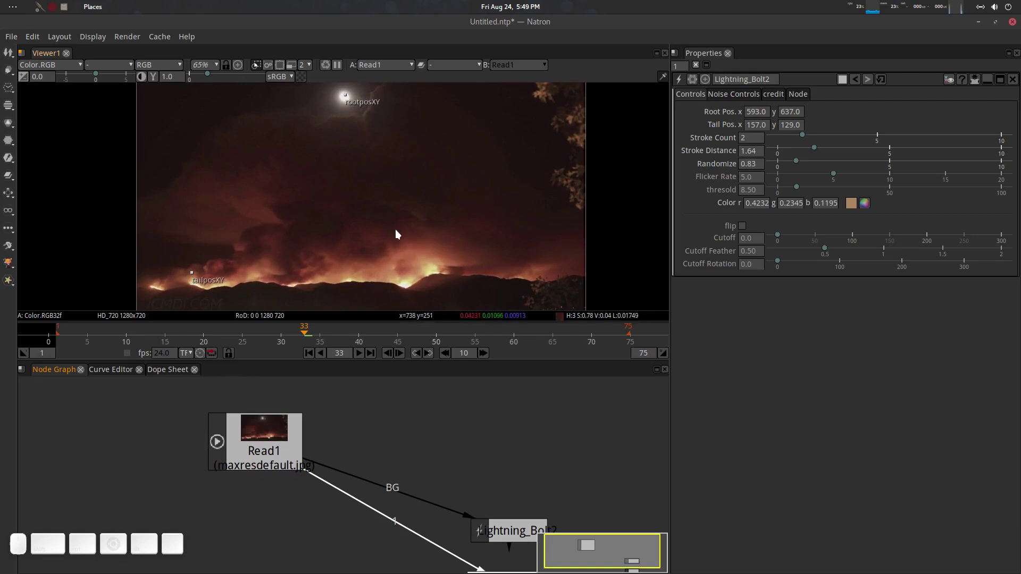
scroll(395, 228, down, 3)
drag(522, 523, 446, 466)
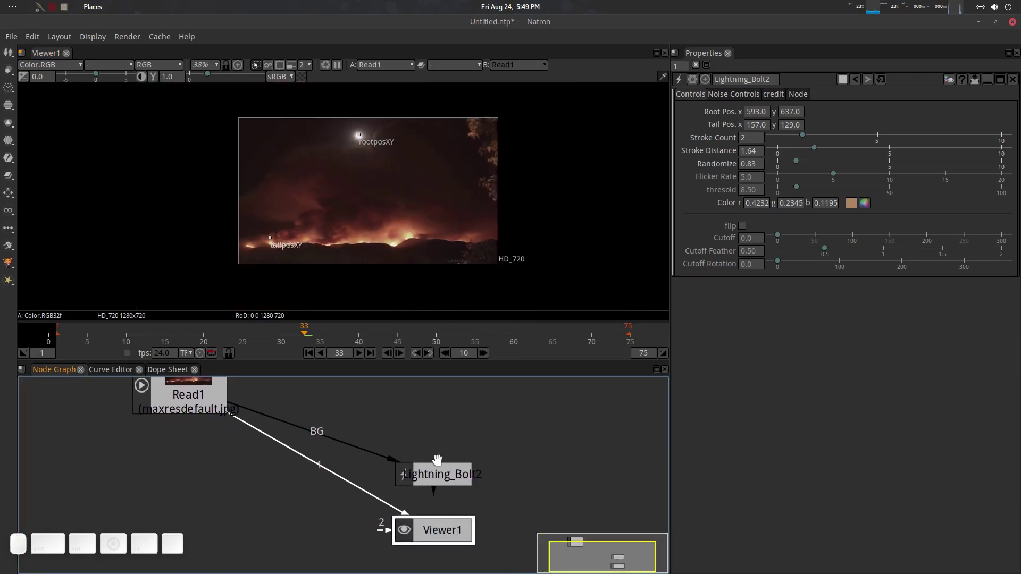
click(437, 461)
key(1)
drag(455, 504, 462, 519)
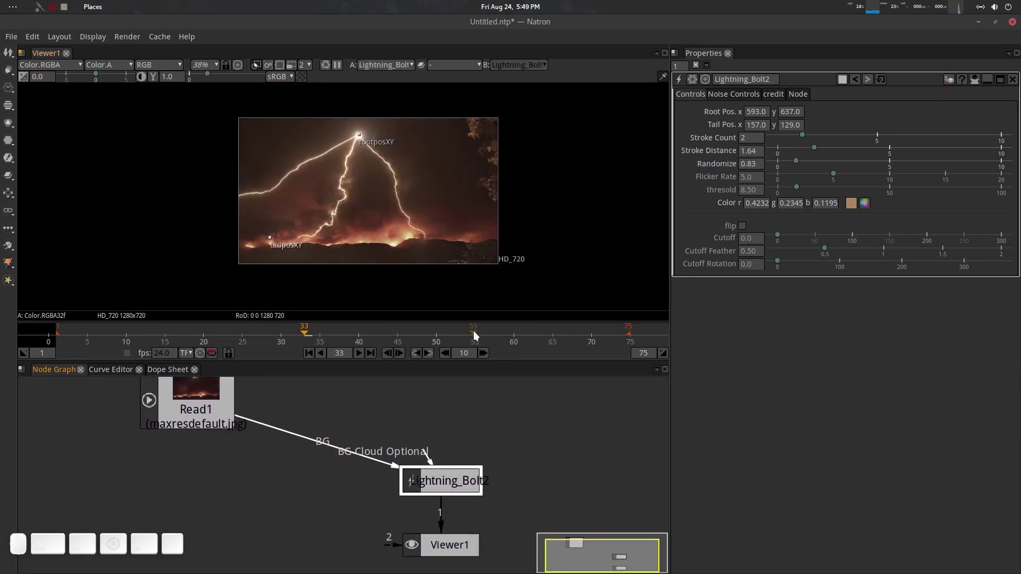
Enlarge the node graph area and move the Read1 node closer to the Lightning_Bolt2 node
drag(485, 359, 485, 279)
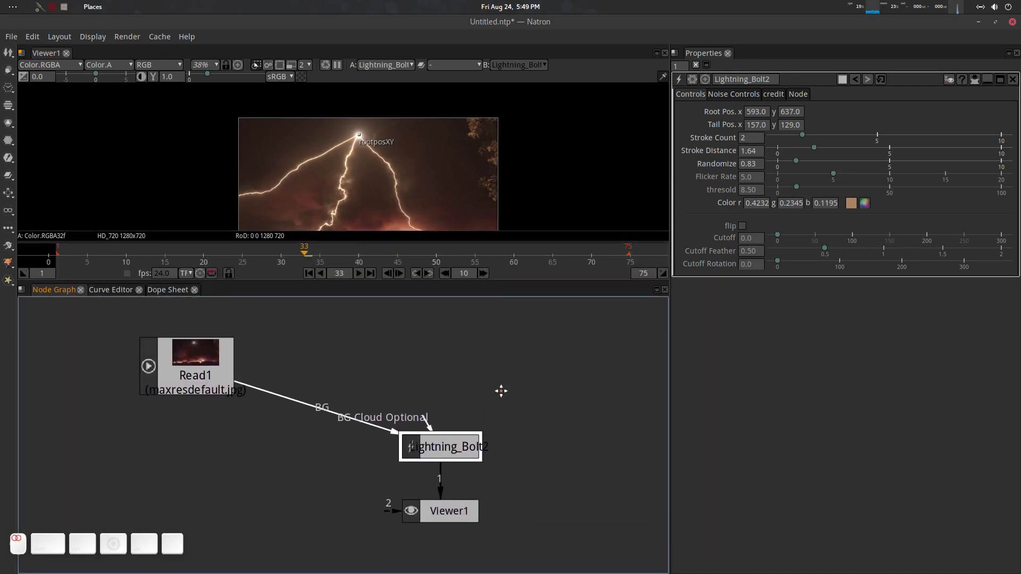
drag(433, 436, 437, 447)
drag(211, 363, 268, 390)
click(457, 459)
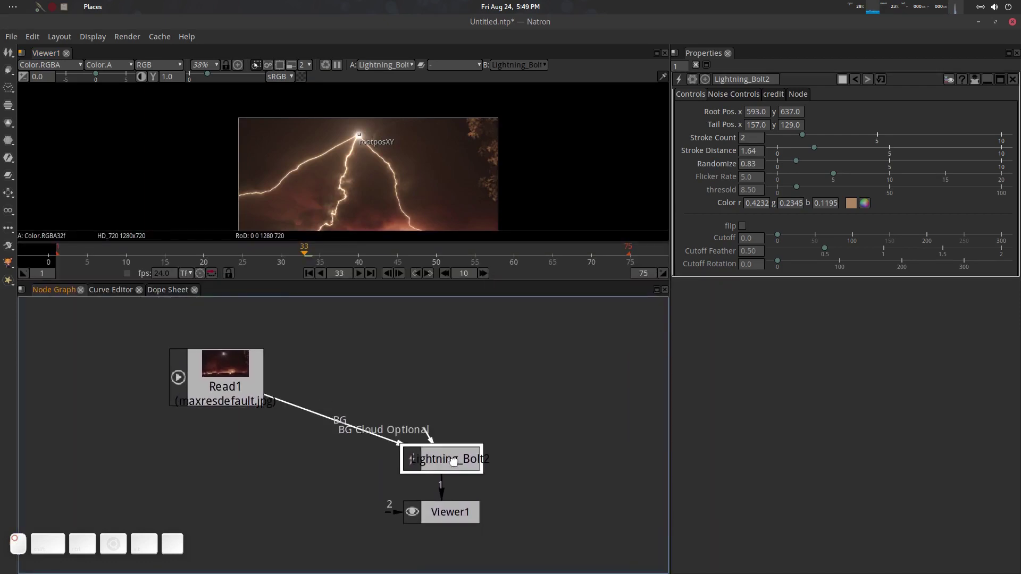
Connect the Lightning_Bolt2 node's BG Cloud Optional input to Read1 and examine the composite in the viewer
drag(421, 437, 447, 384)
click(432, 466)
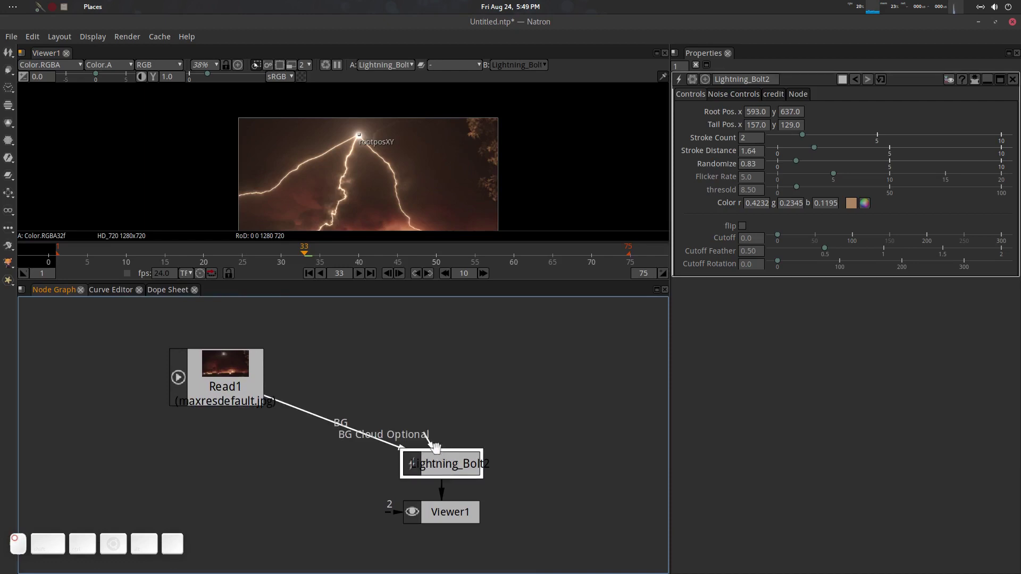
drag(424, 437, 453, 351)
drag(428, 440, 254, 372)
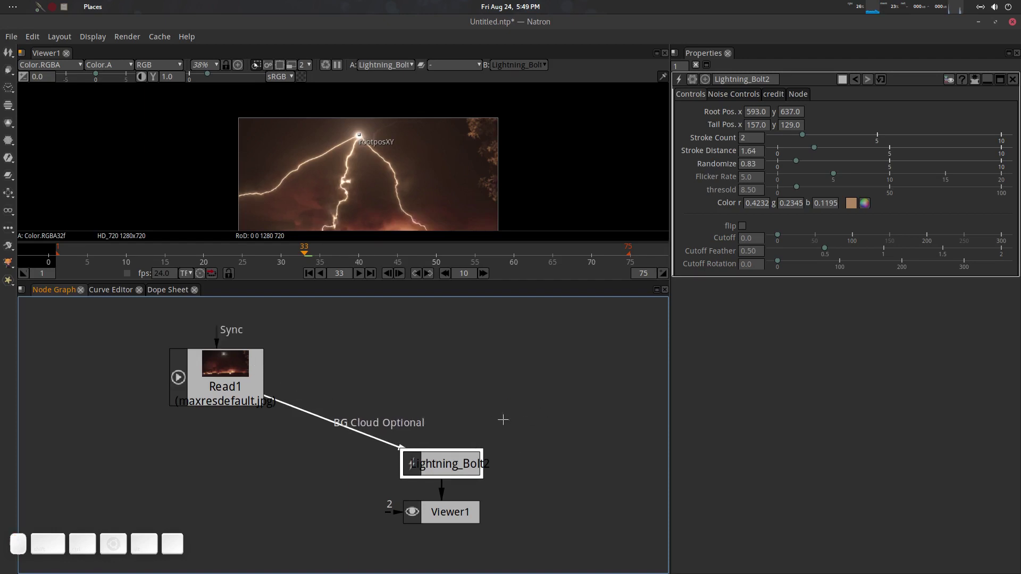
mouse_move(433, 468)
mouse_down()
mouse_move(307, 510)
mouse_move(450, 451)
mouse_move(432, 472)
mouse_up()
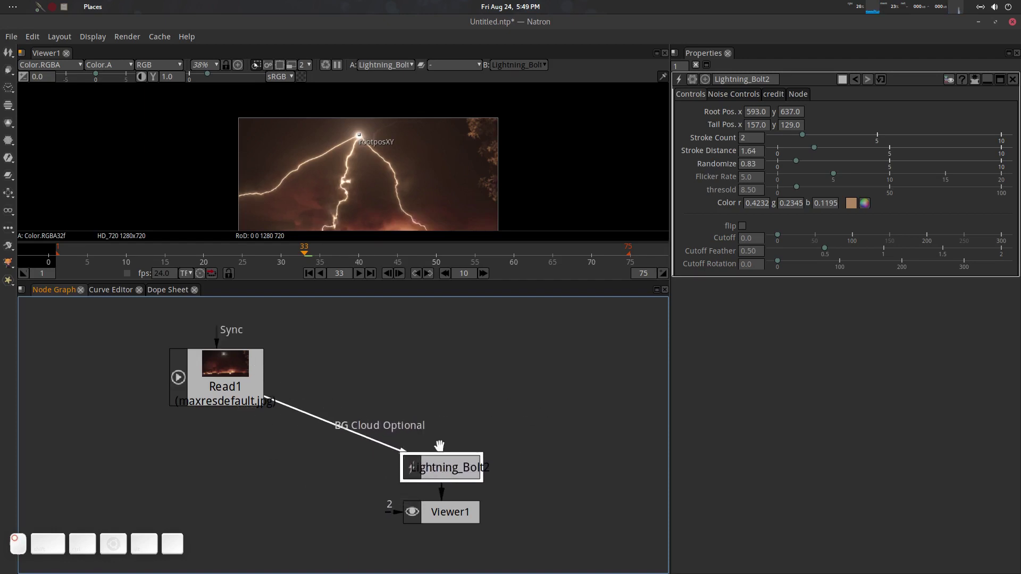
click(450, 512)
scroll(431, 188, down, 2)
drag(432, 183, 445, 130)
scroll(406, 165, up, 5)
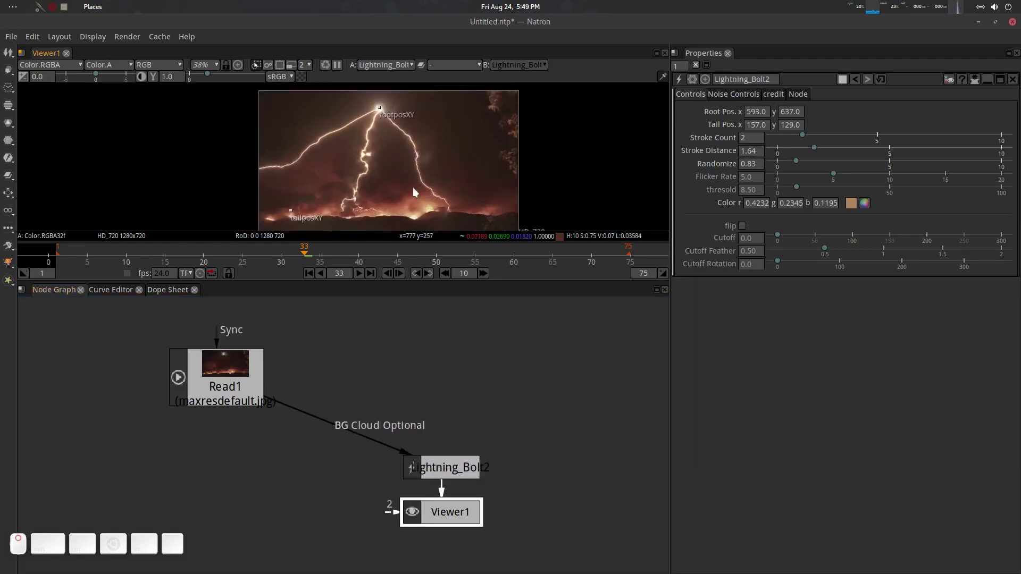
Scrub the timeline to frame 40 and examine the lightning composite over the fire landscape
scroll(388, 180, up, 2)
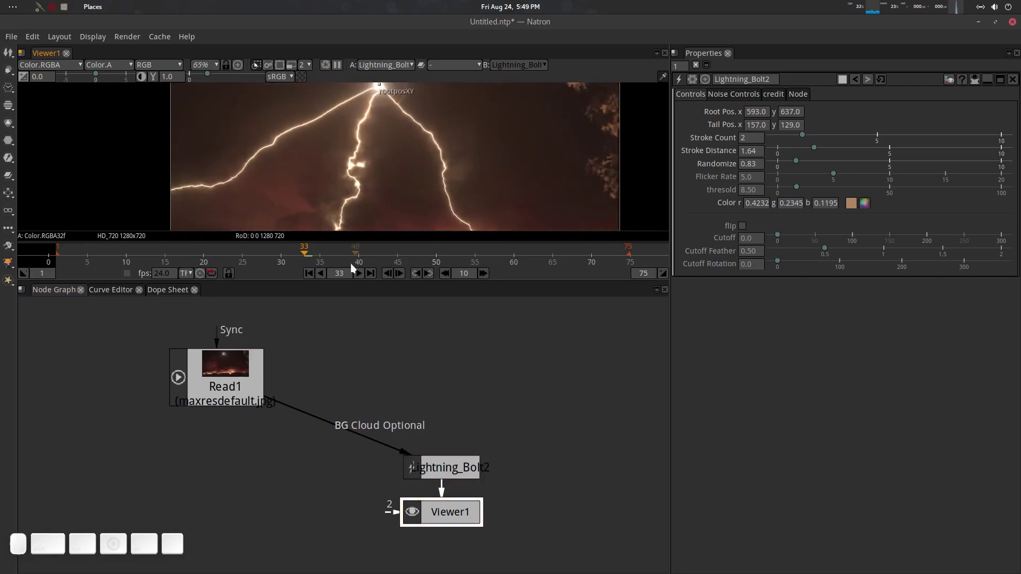
click(318, 257)
drag(319, 259, 359, 259)
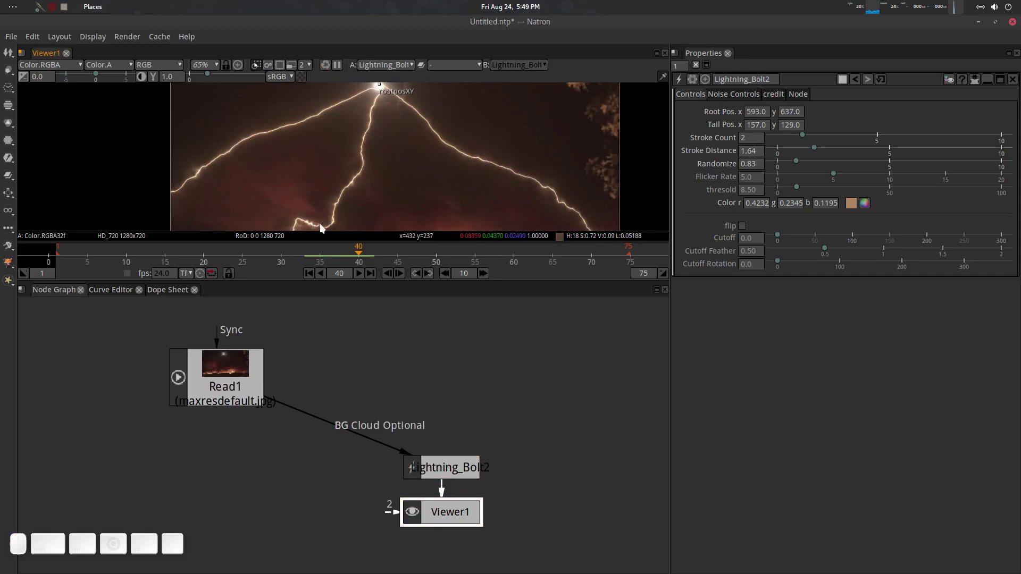
scroll(468, 166, down, 8)
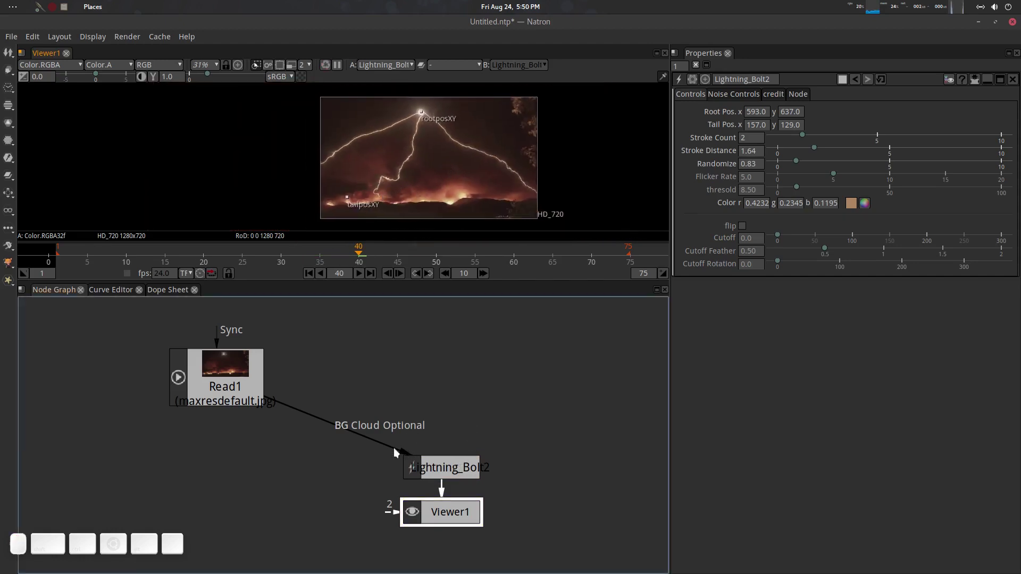
Detach the Lightning_Bolt2 node's BG input from Read1 and reposition both nodes, with only BG Cloud Optional wired to Read1
drag(372, 444, 483, 415)
click(448, 477)
drag(252, 376, 256, 434)
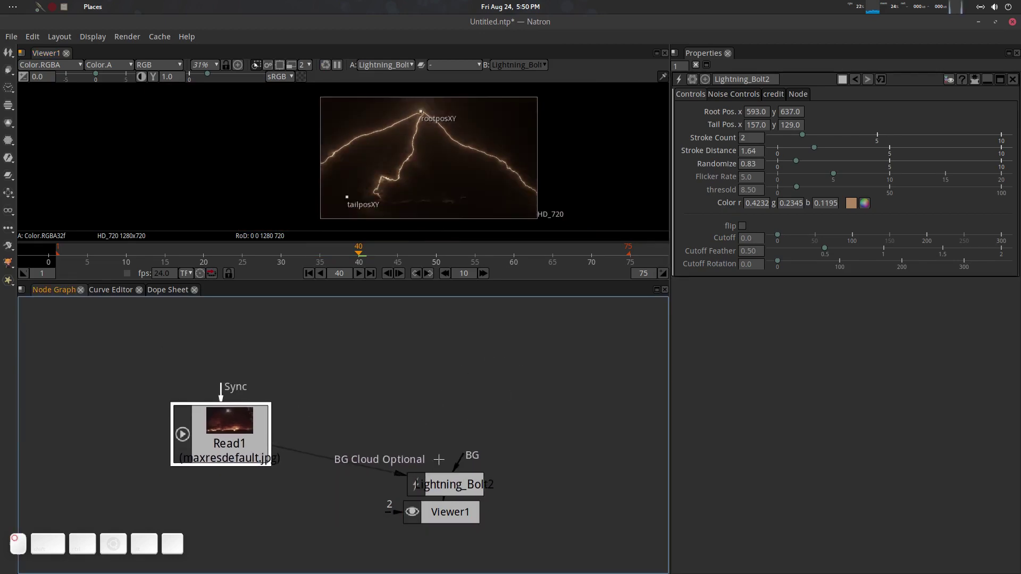
drag(441, 468, 421, 493)
drag(359, 479, 410, 346)
drag(234, 441, 238, 425)
drag(421, 481, 262, 414)
click(434, 472)
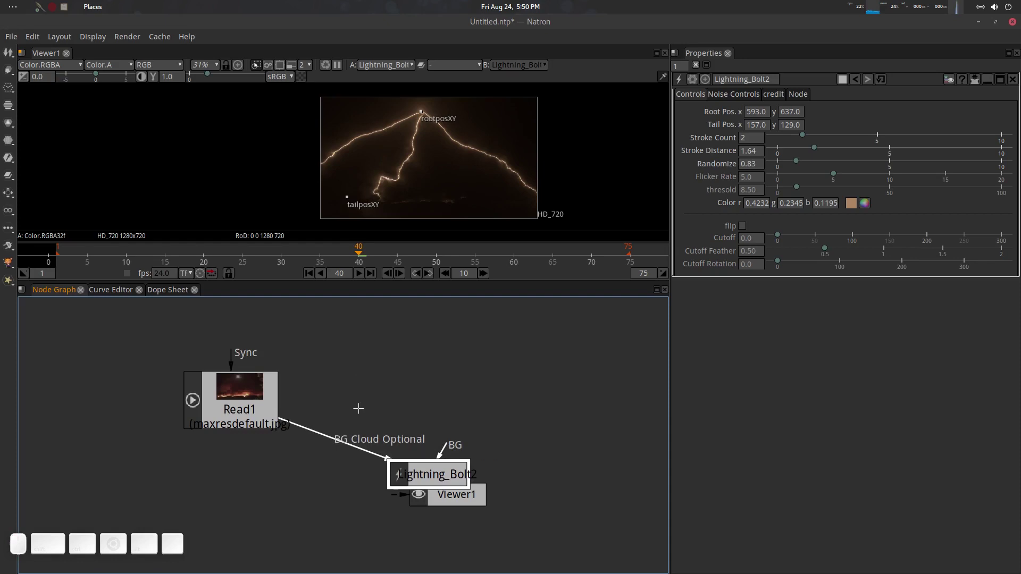
key(c)
drag(452, 524, 570, 518)
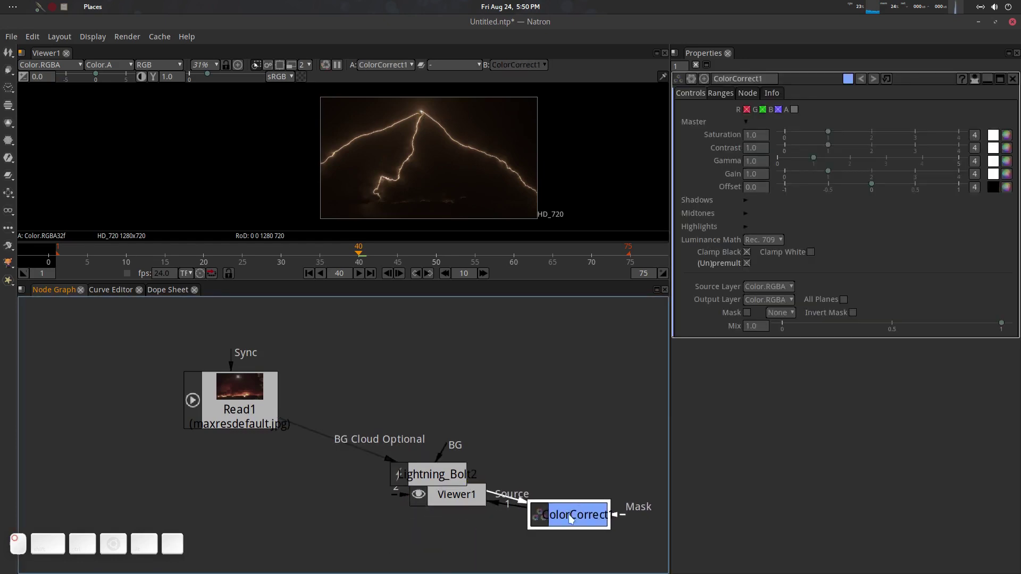
key(Delete)
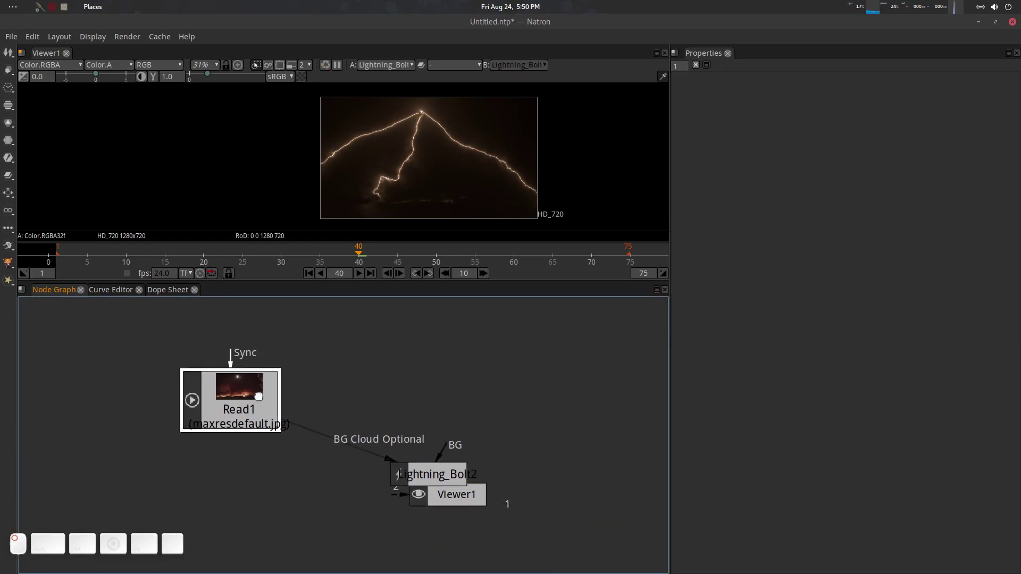
Insert a ColorCorrect node between Read1 and the BG Cloud Optional input, and connect Lightning_Bolt2's BG input directly to Read1
drag(264, 402, 207, 383)
key(c)
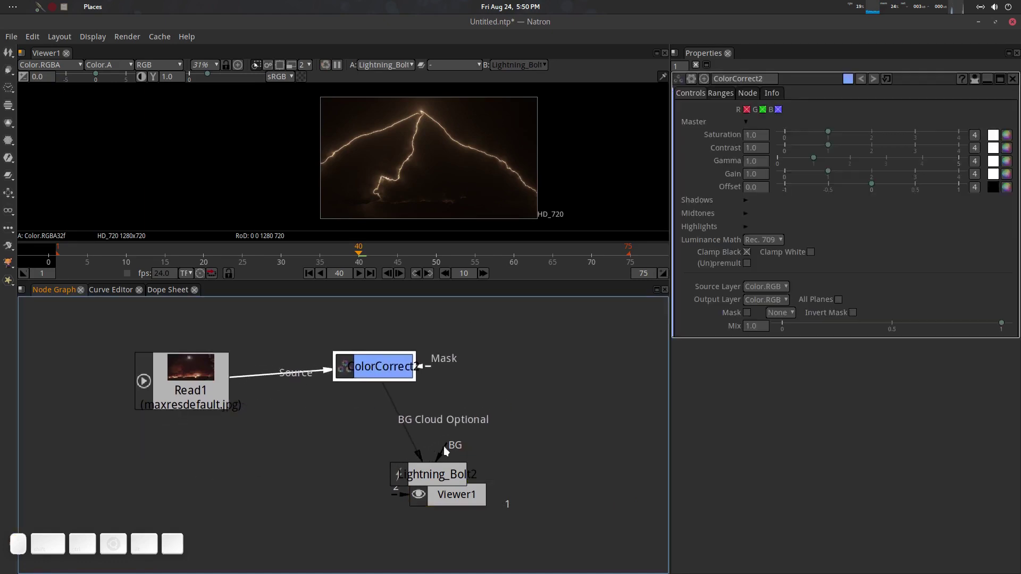
drag(444, 446, 193, 397)
Arrange ColorCorrect2, Lightning_Bolt2 and Viewer1 in one vertical column in the node graph
drag(443, 477, 407, 469)
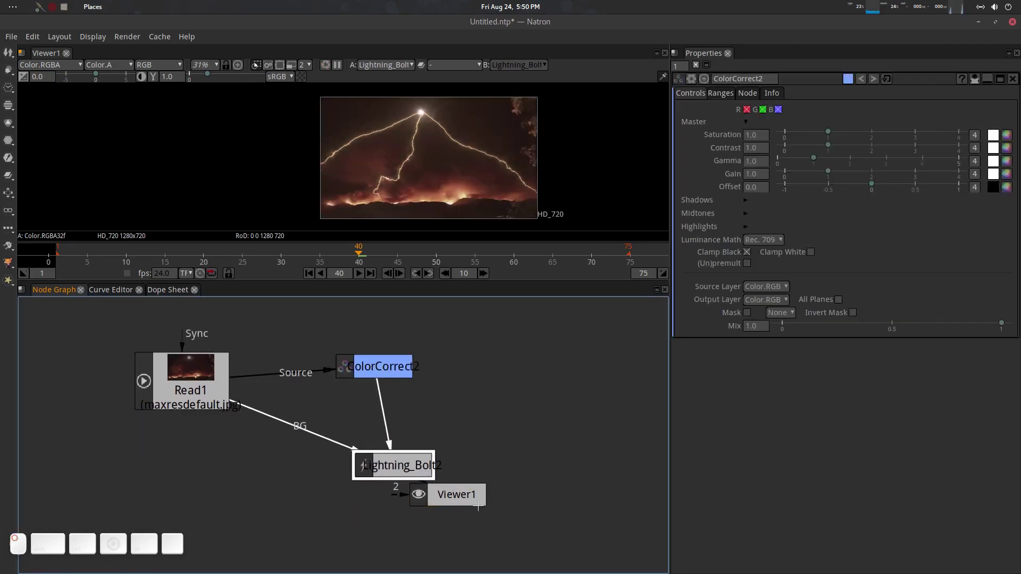
drag(452, 496, 396, 525)
drag(401, 360, 426, 362)
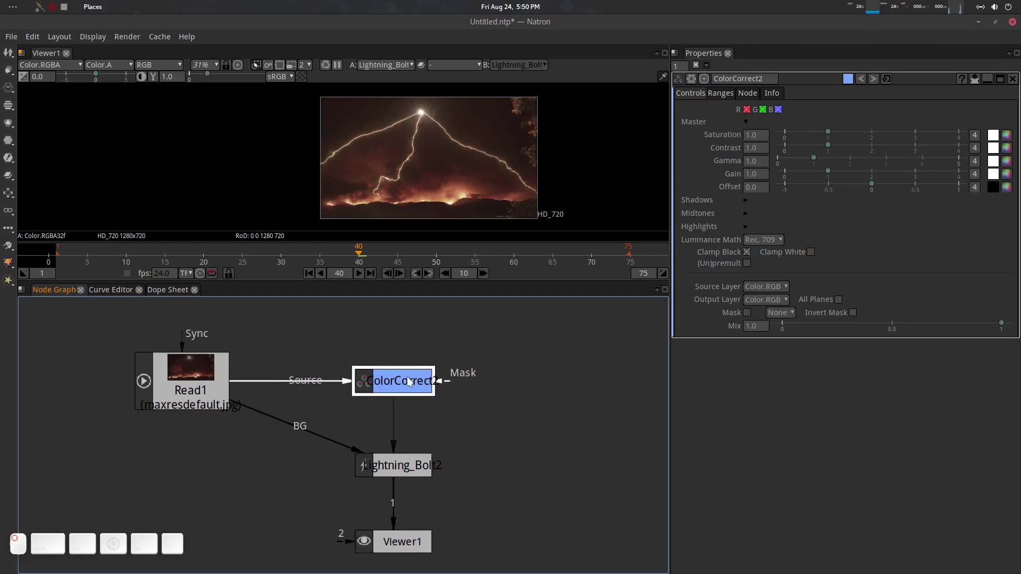
View ColorCorrect2 and set its master saturation to 0, contrast to 1.68, gamma to 1.07 and gain to 1.35
key(1)
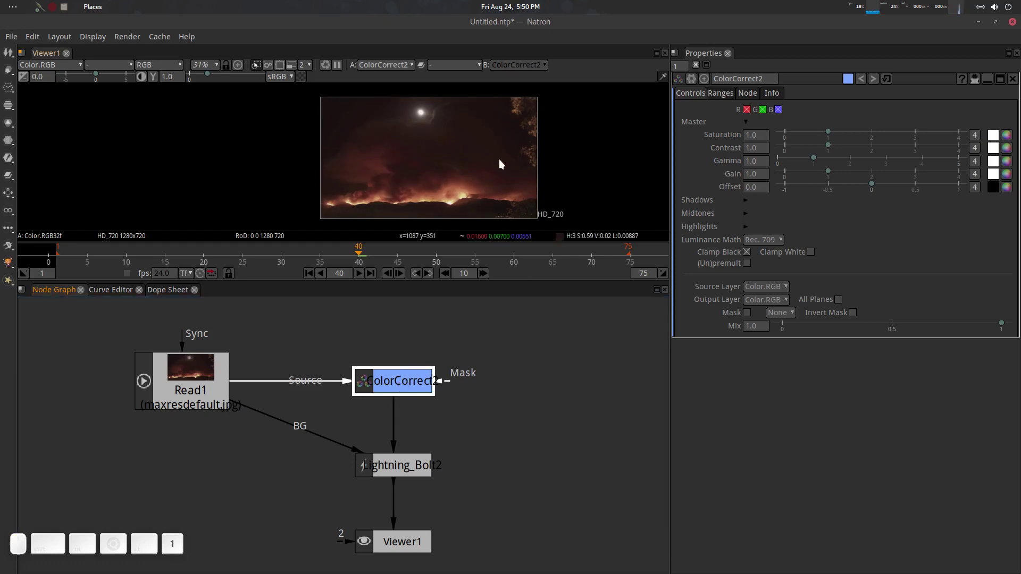
scroll(438, 144, up, 1)
drag(809, 133, 710, 149)
drag(830, 143, 842, 172)
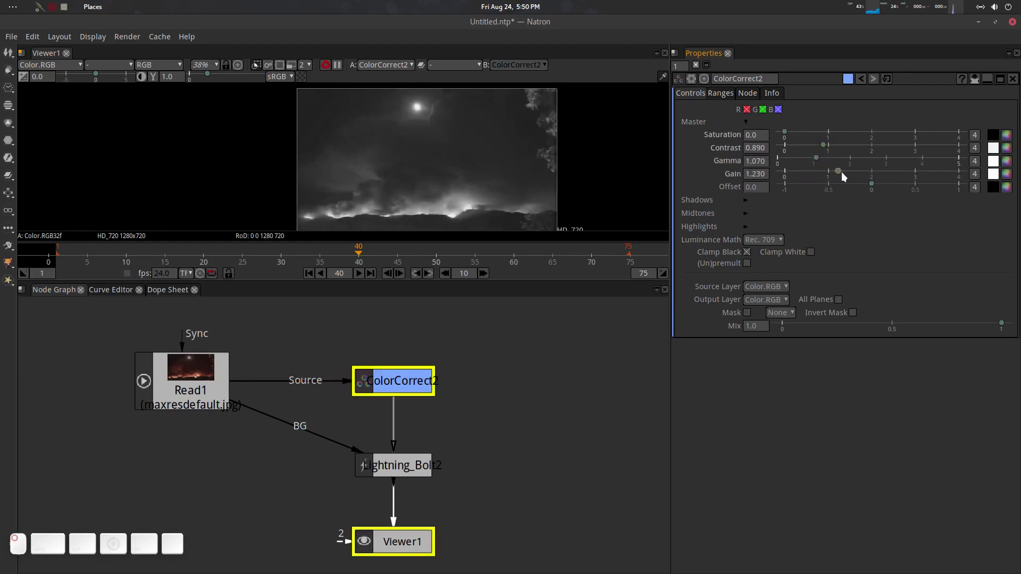
click(749, 174)
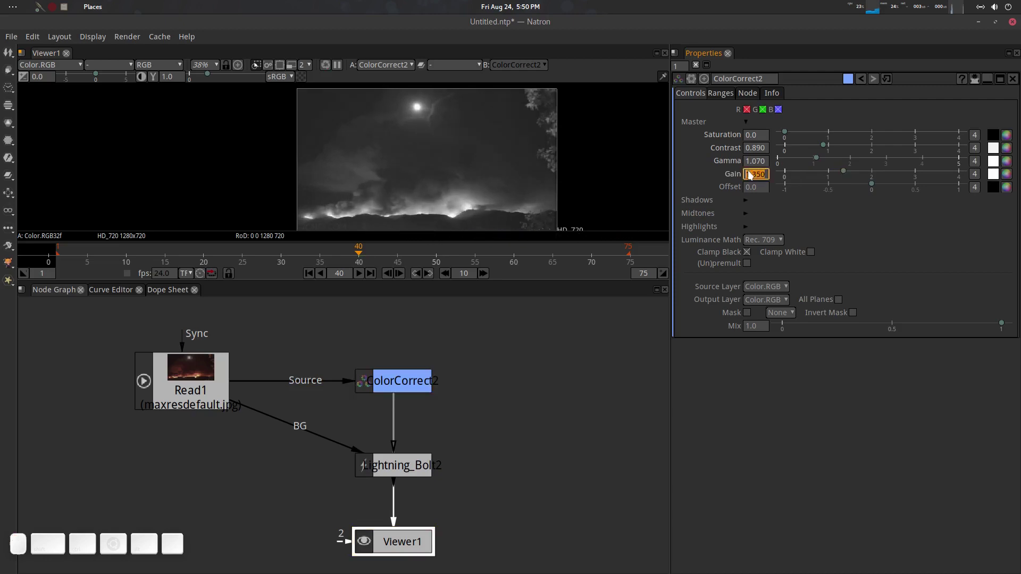
mouse_move(840, 145)
mouse_down()
mouse_move(879, 150)
mouse_move(858, 152)
mouse_up()
View Lightning_Bolt2's output and preview the composite at several frames, including 36, 58 and 49
scroll(478, 447, up, 2)
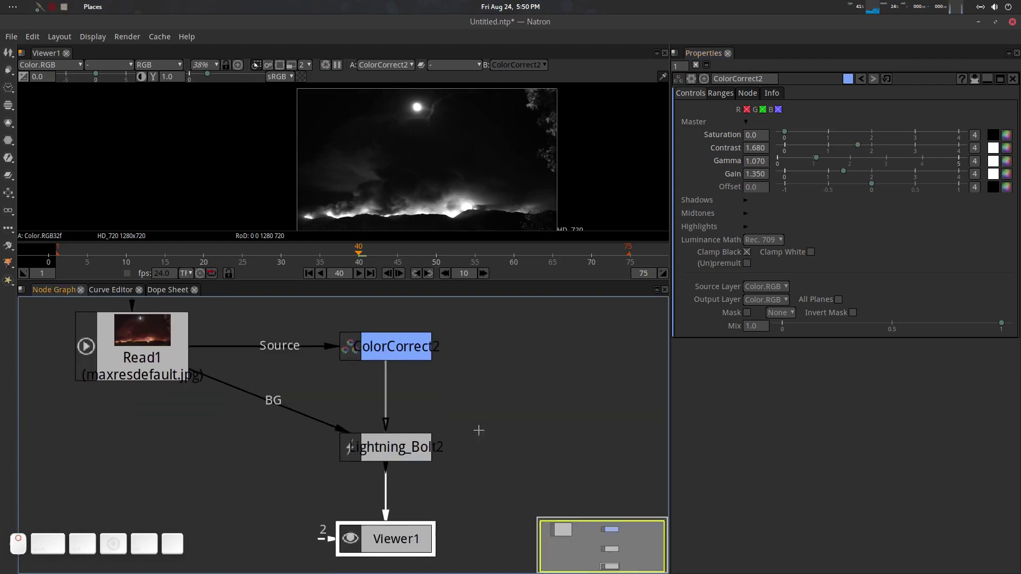
click(394, 451)
key(1)
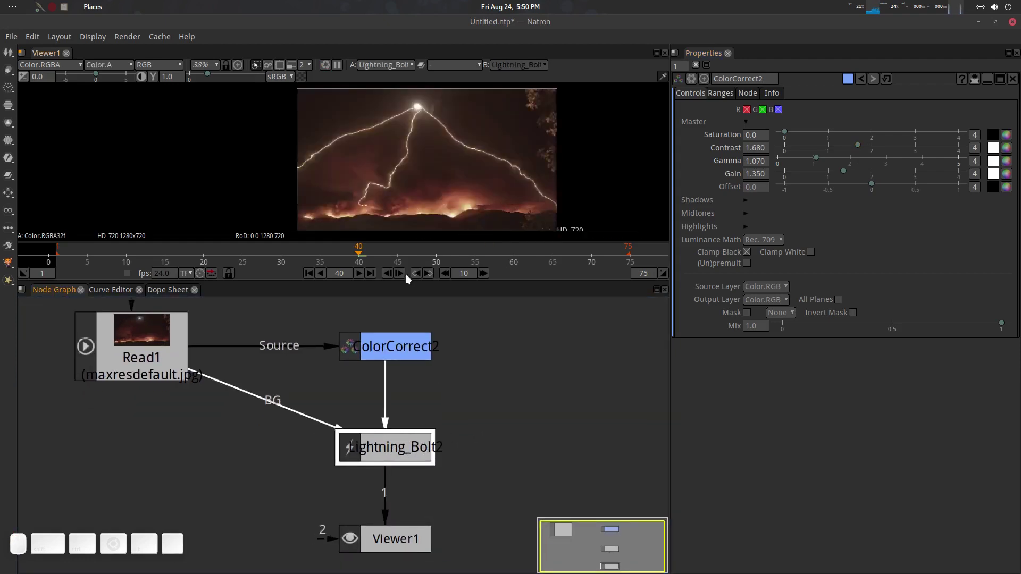
click(328, 261)
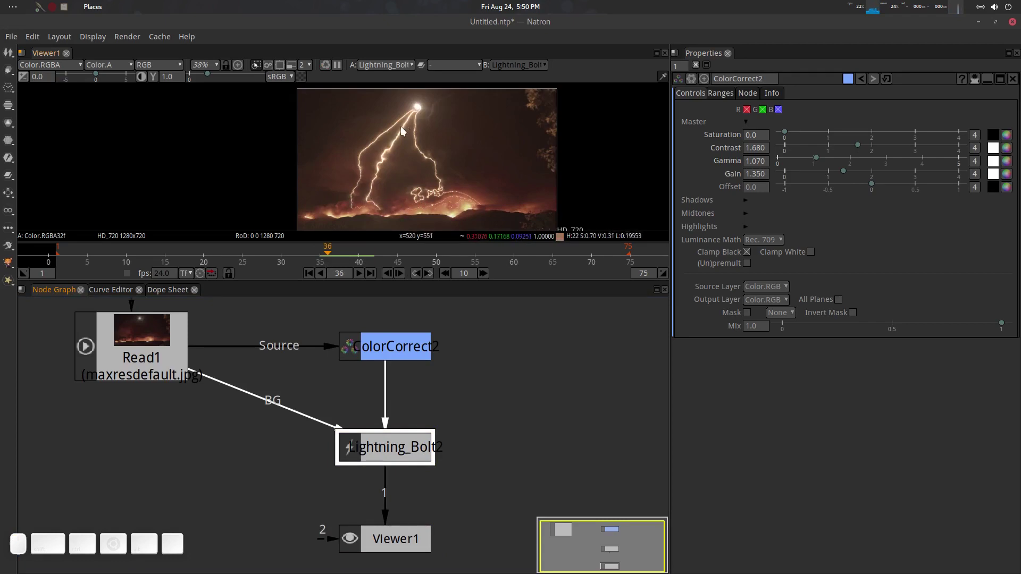
drag(338, 250, 497, 246)
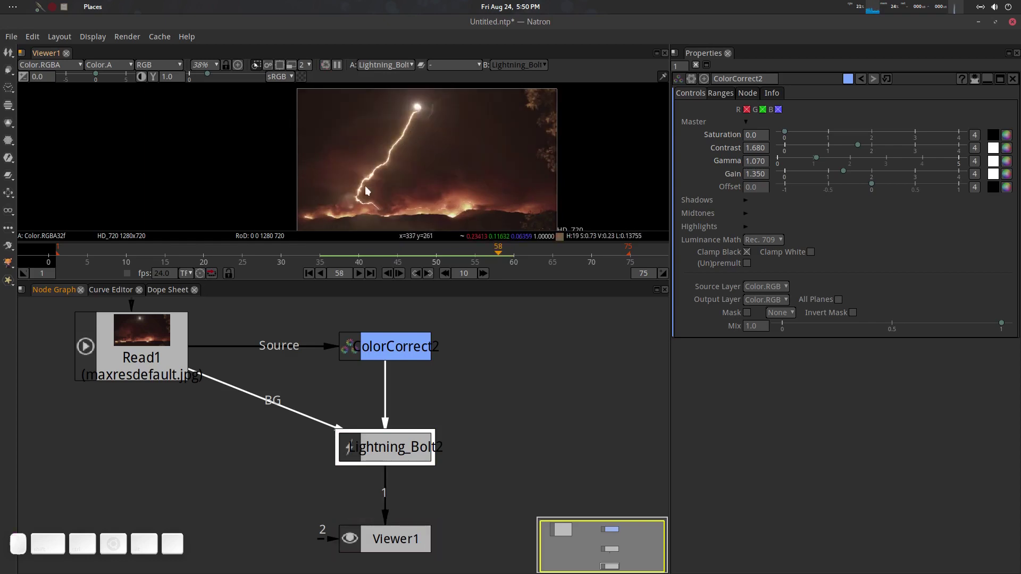
scroll(450, 194, down, 2)
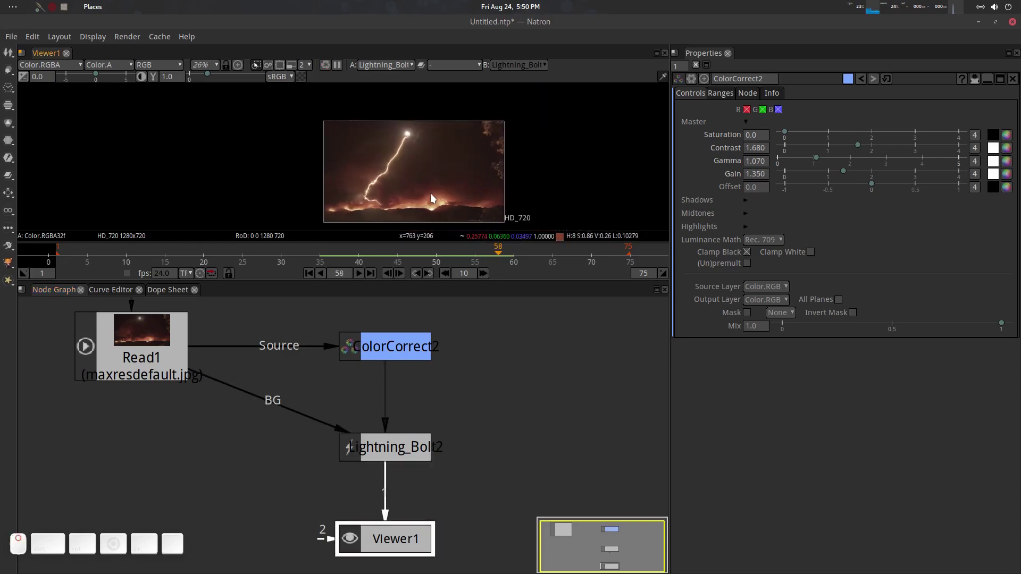
scroll(429, 193, up, 2)
drag(373, 252, 427, 253)
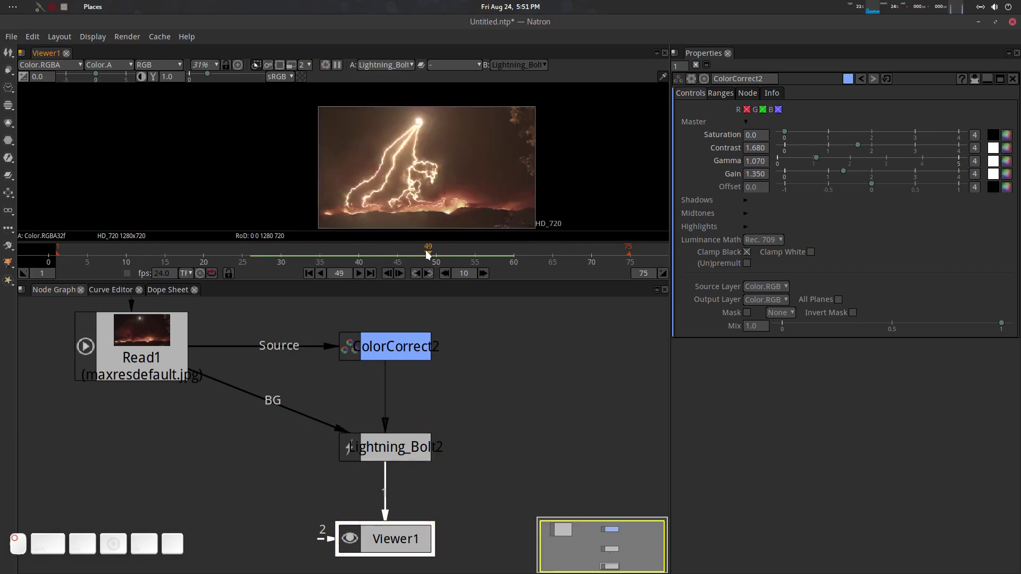
Adjust ColorCorrect2's master contrast to 0.57, gamma to 1.68, gain to 1.03 and offset to -0.11, and preview frames around 49
click(385, 345)
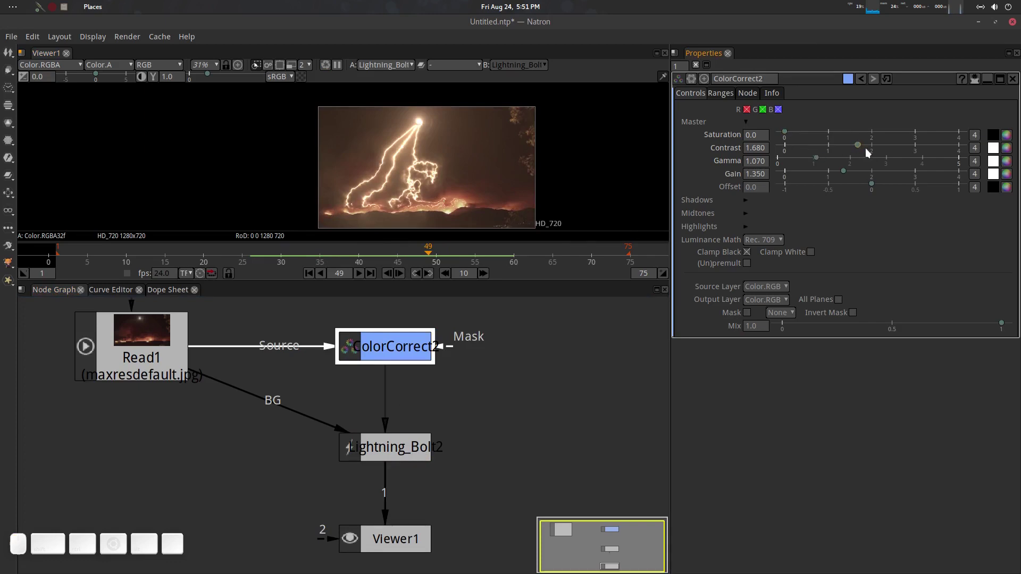
drag(852, 146, 861, 195)
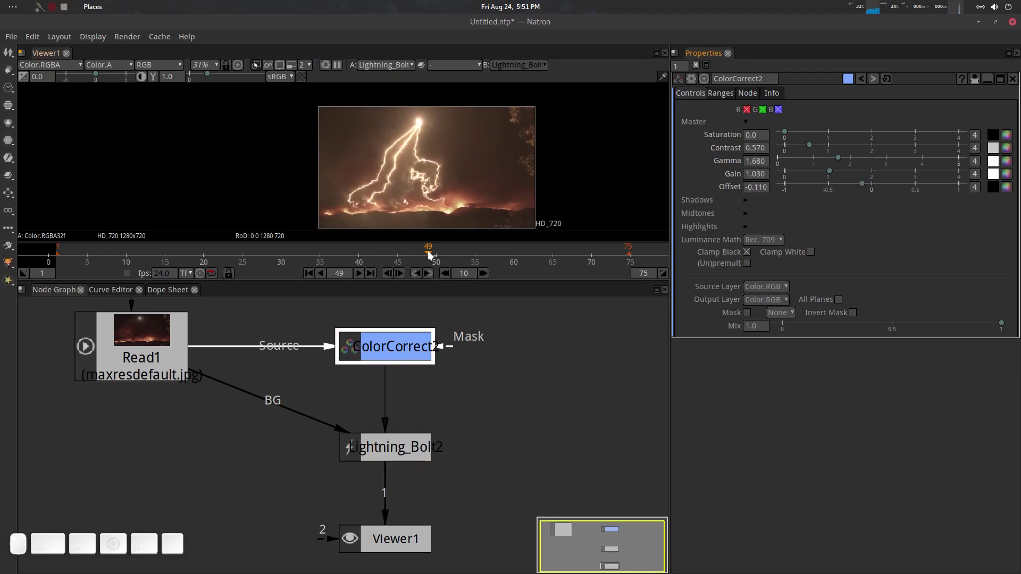
mouse_move(430, 255)
mouse_down()
mouse_move(303, 259)
mouse_move(431, 257)
mouse_up()
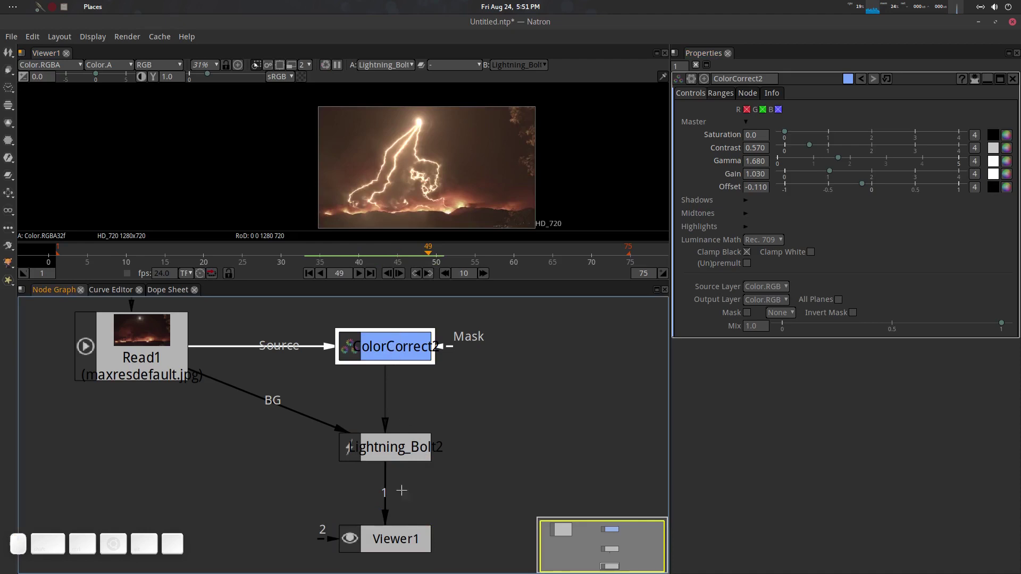
Set Lightning_Bolt2's Randomize to 1.57 and preview the bolt around frames 48 and 49
click(395, 453)
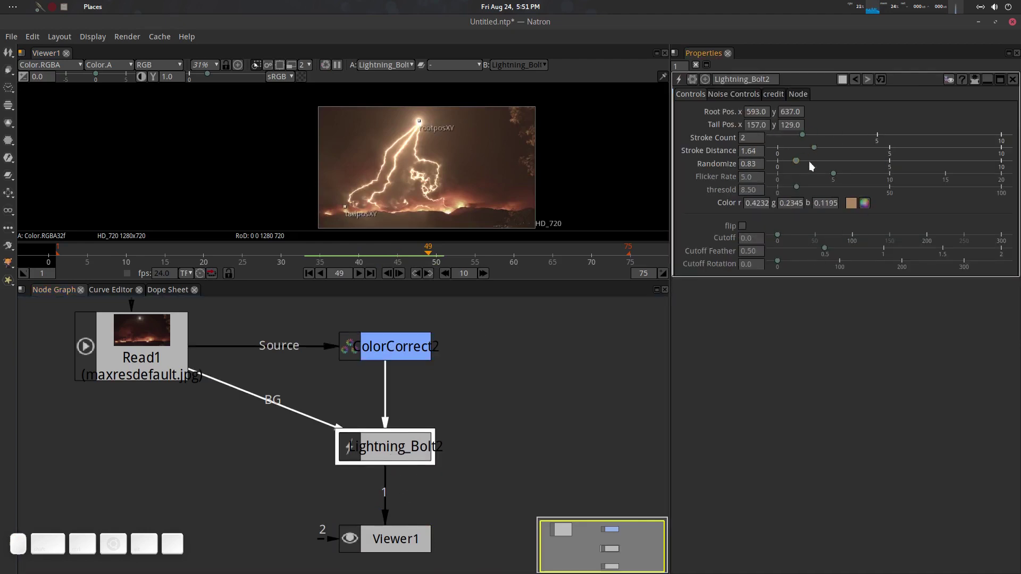
mouse_move(794, 159)
mouse_down()
mouse_move(826, 161)
mouse_move(813, 163)
mouse_up()
mouse_move(407, 250)
mouse_down()
mouse_move(344, 257)
mouse_move(426, 257)
mouse_up()
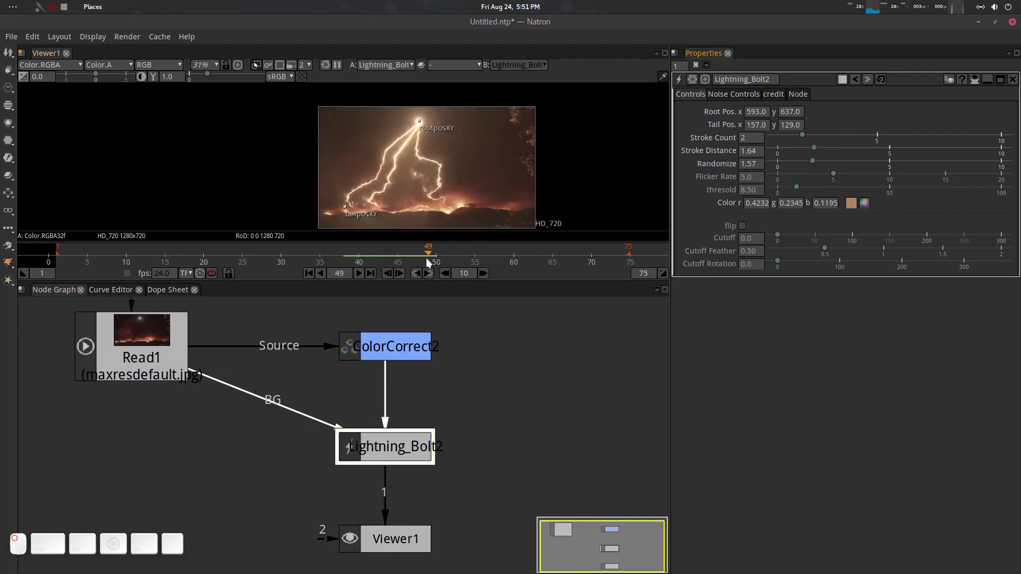
scroll(446, 147, down, 3)
scroll(453, 155, up, 3)
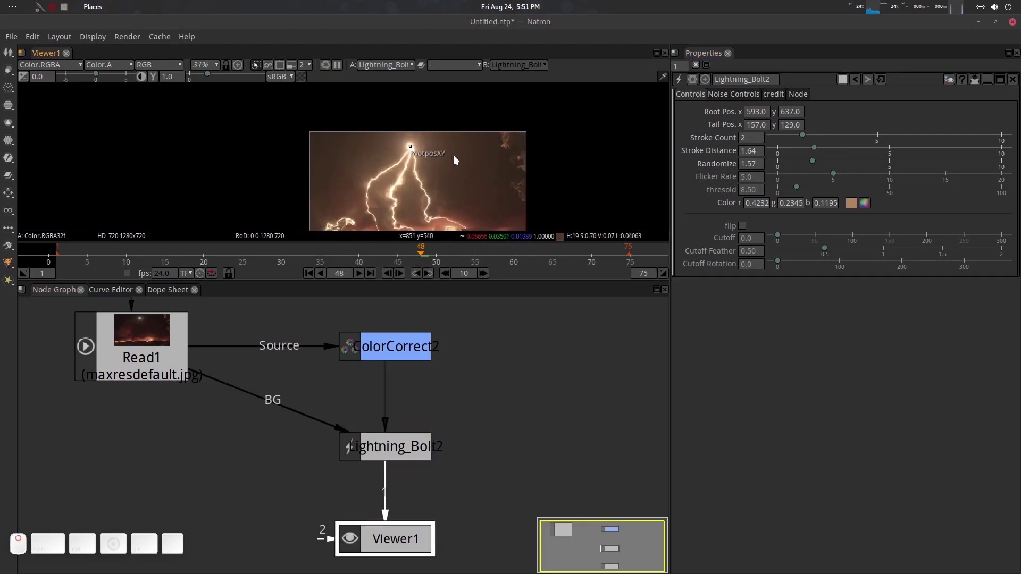
drag(463, 387, 525, 377)
scroll(525, 377, down, 2)
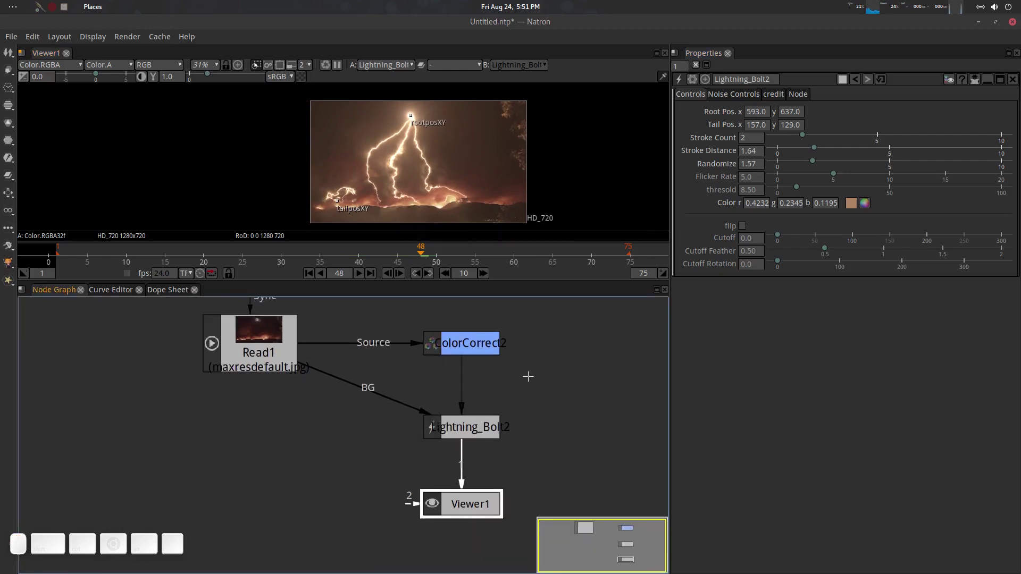